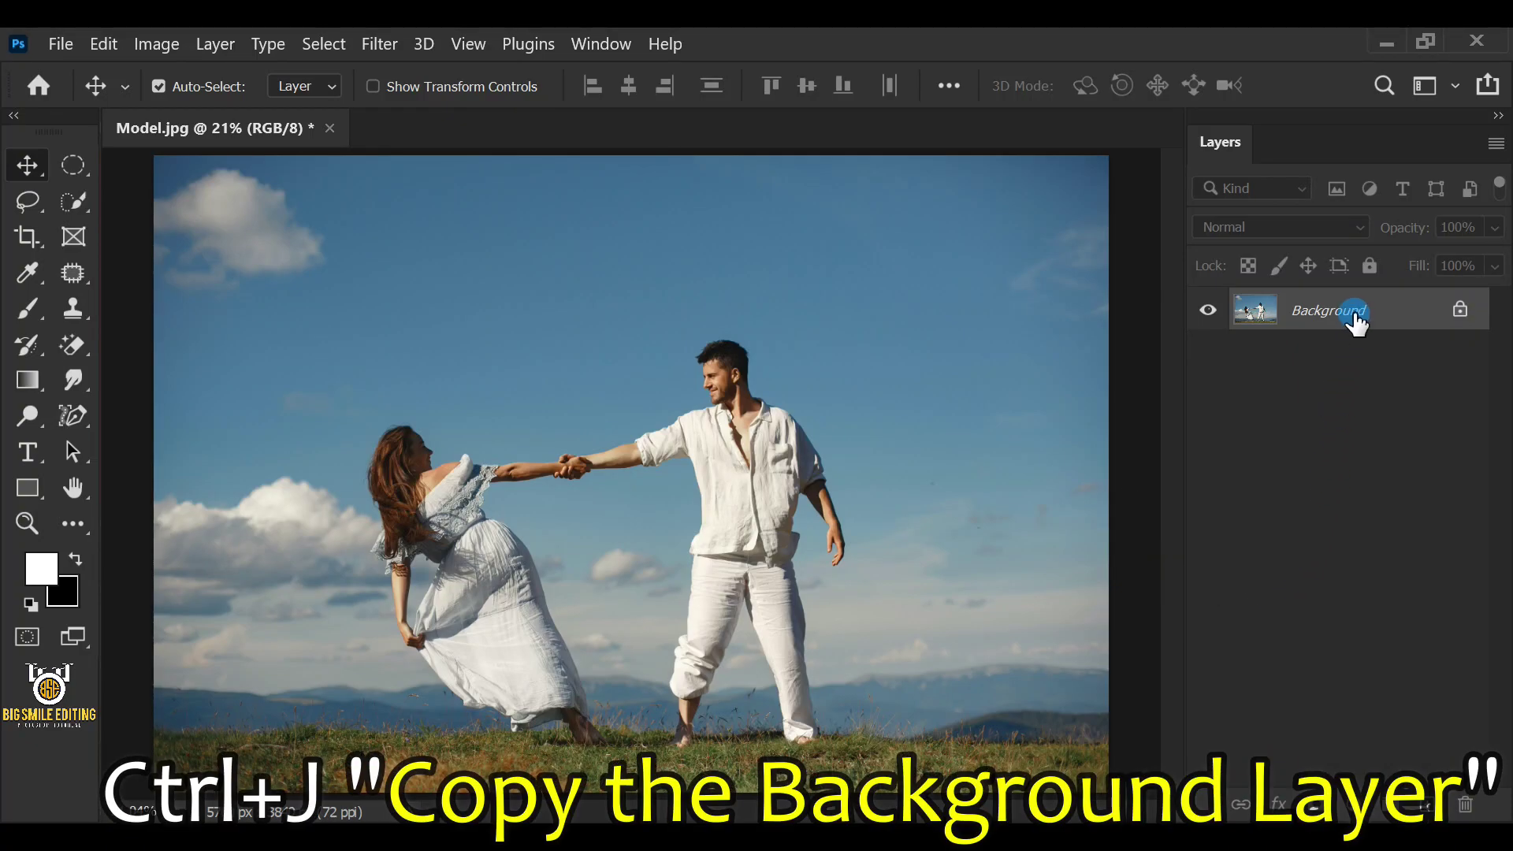
Step: Duplicate the Background onto Layer 1 with Ctrl+J and hide the original Background
{"action": "key", "text": "ctrl+j"}
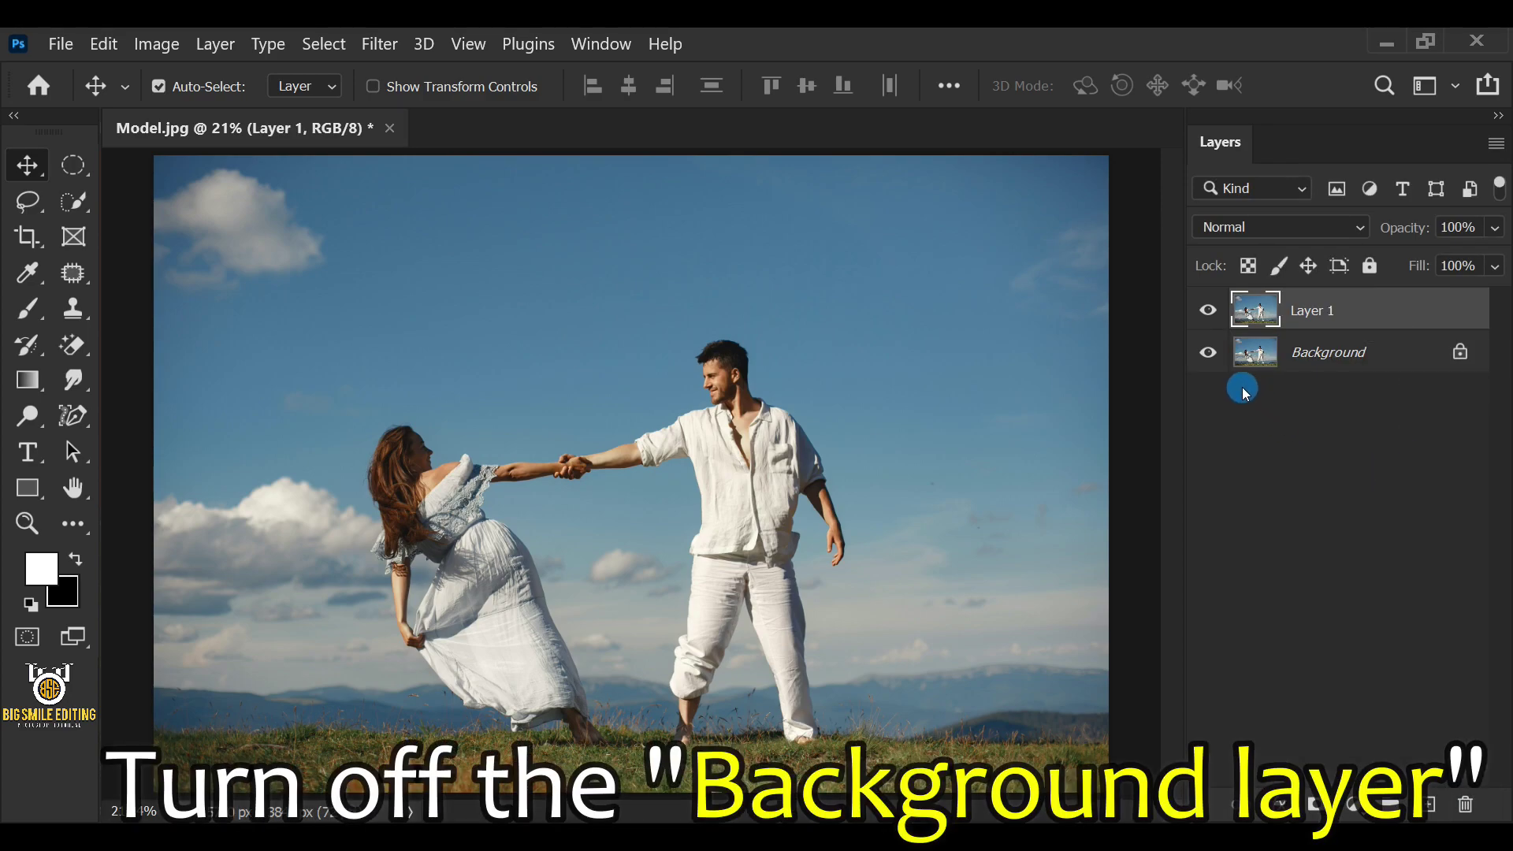
{"action": "left_click", "coordinate": [1210, 352]}
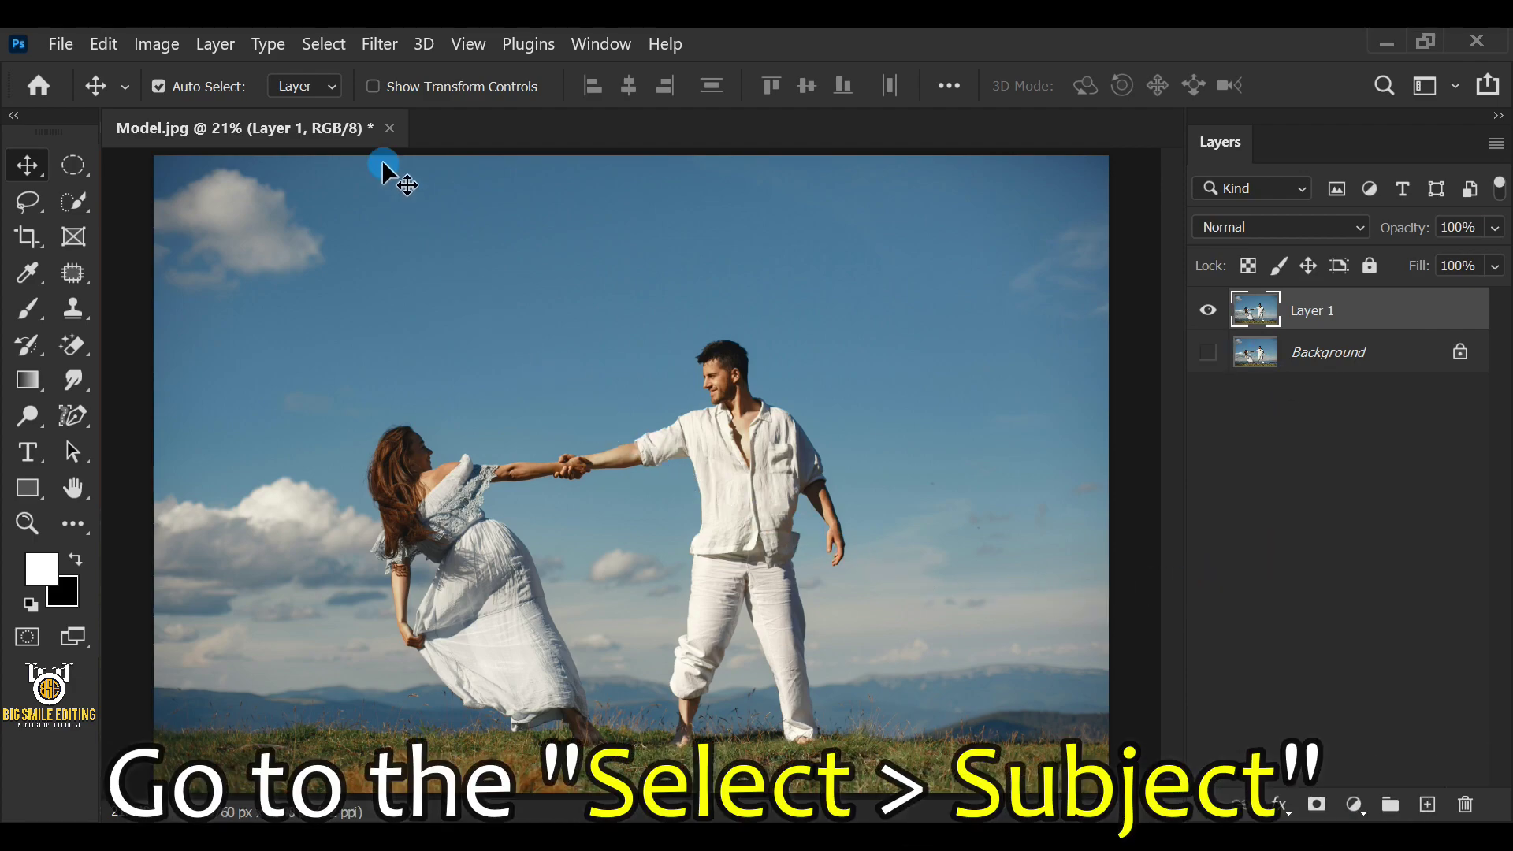
Step: Select both people in the photo with the Select > Subject command
{"action": "left_click", "coordinate": [324, 44]}
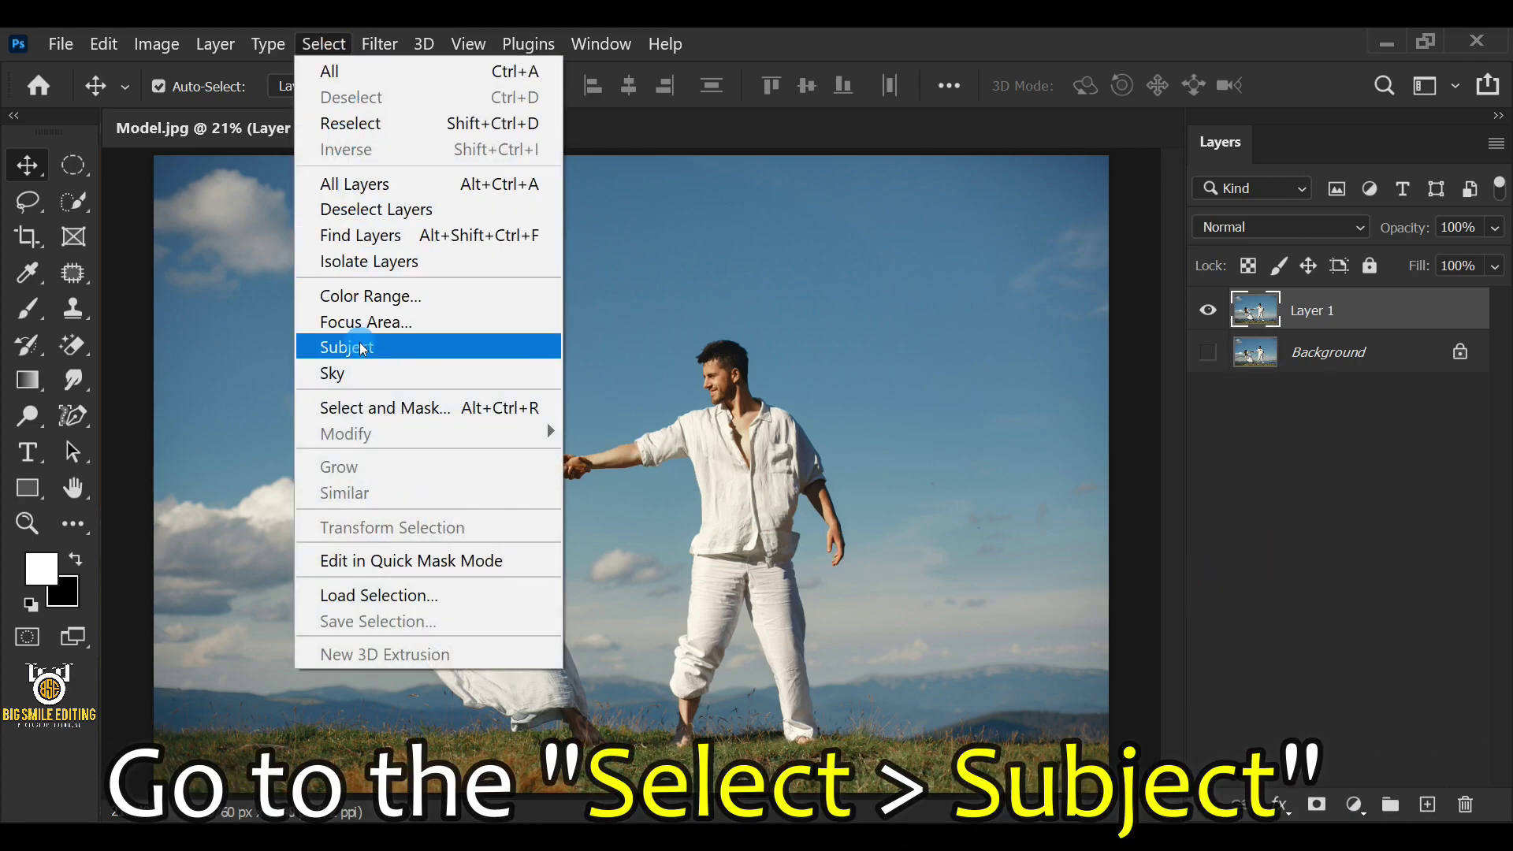
{"action": "left_click", "coordinate": [501, 347]}
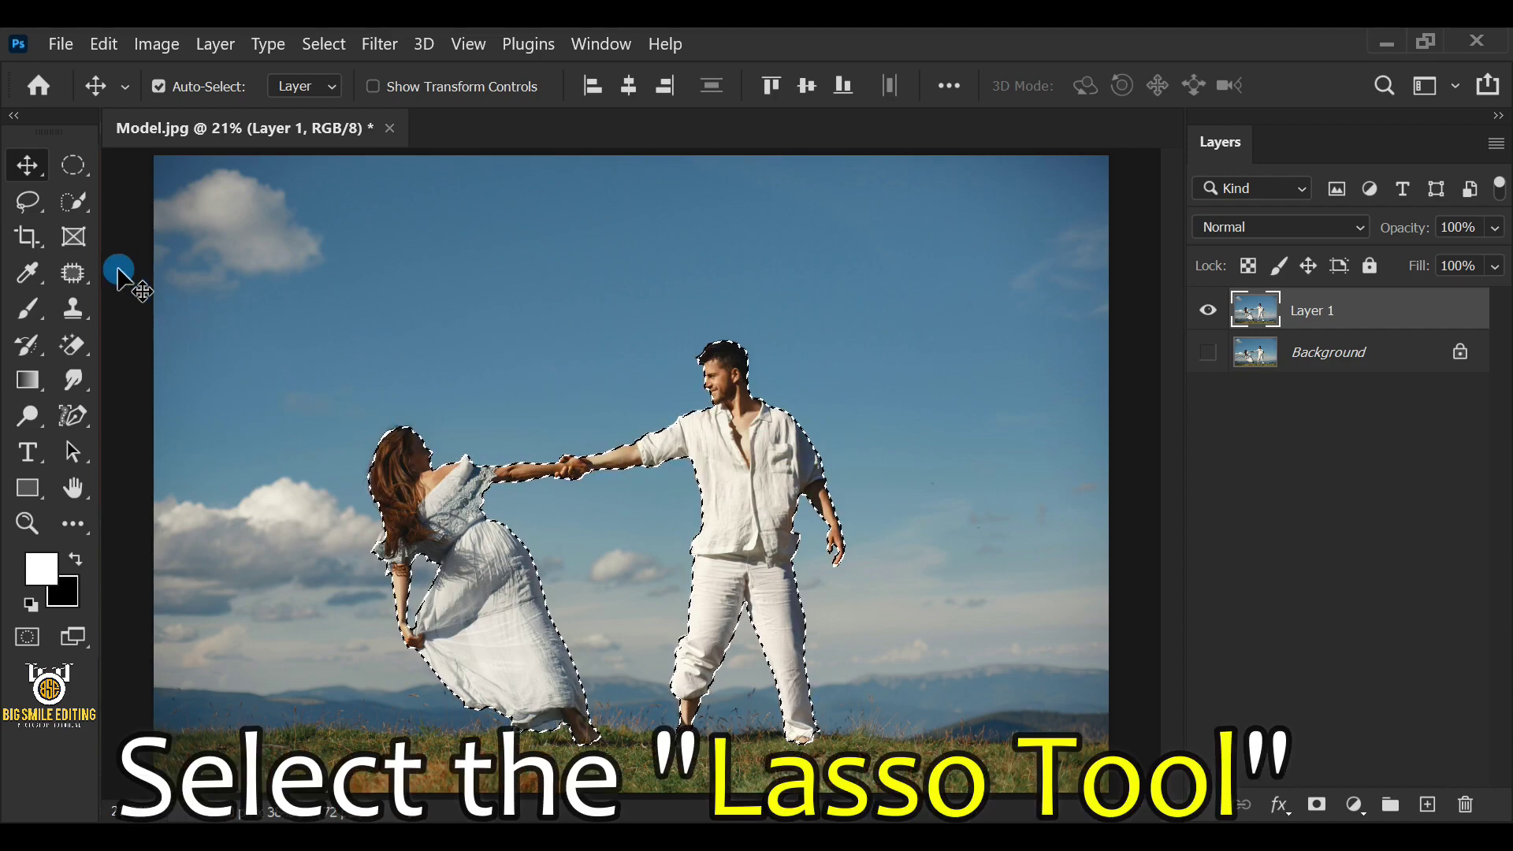
Step: Lasso the bottom grass strip in Add to Selection mode to join the couple's selection
{"action": "right_click", "coordinate": [42, 206]}
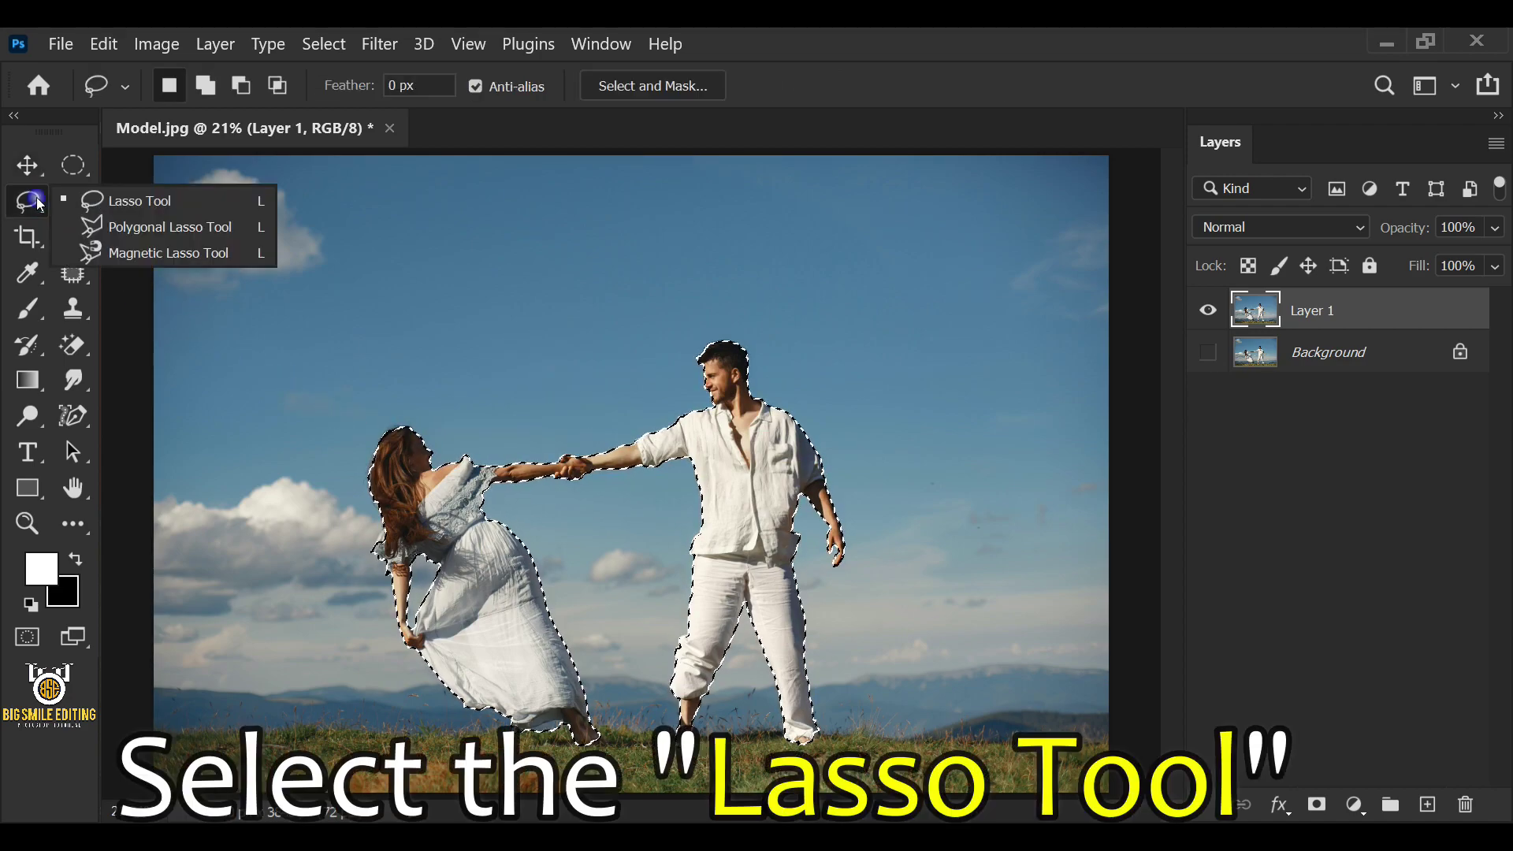
{"action": "left_click", "coordinate": [193, 203]}
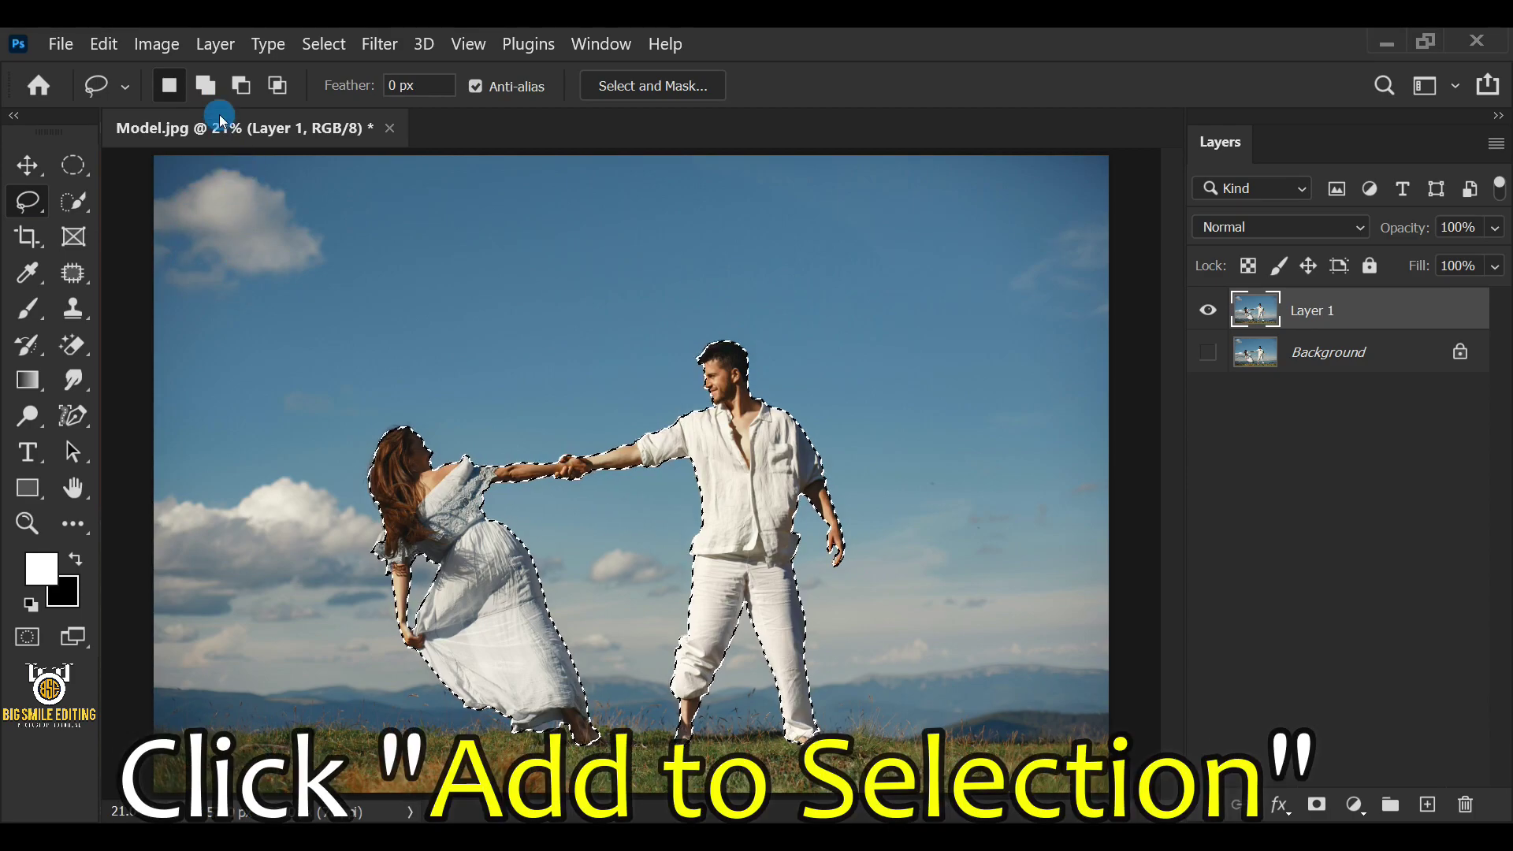
{"action": "left_click", "coordinate": [211, 90]}
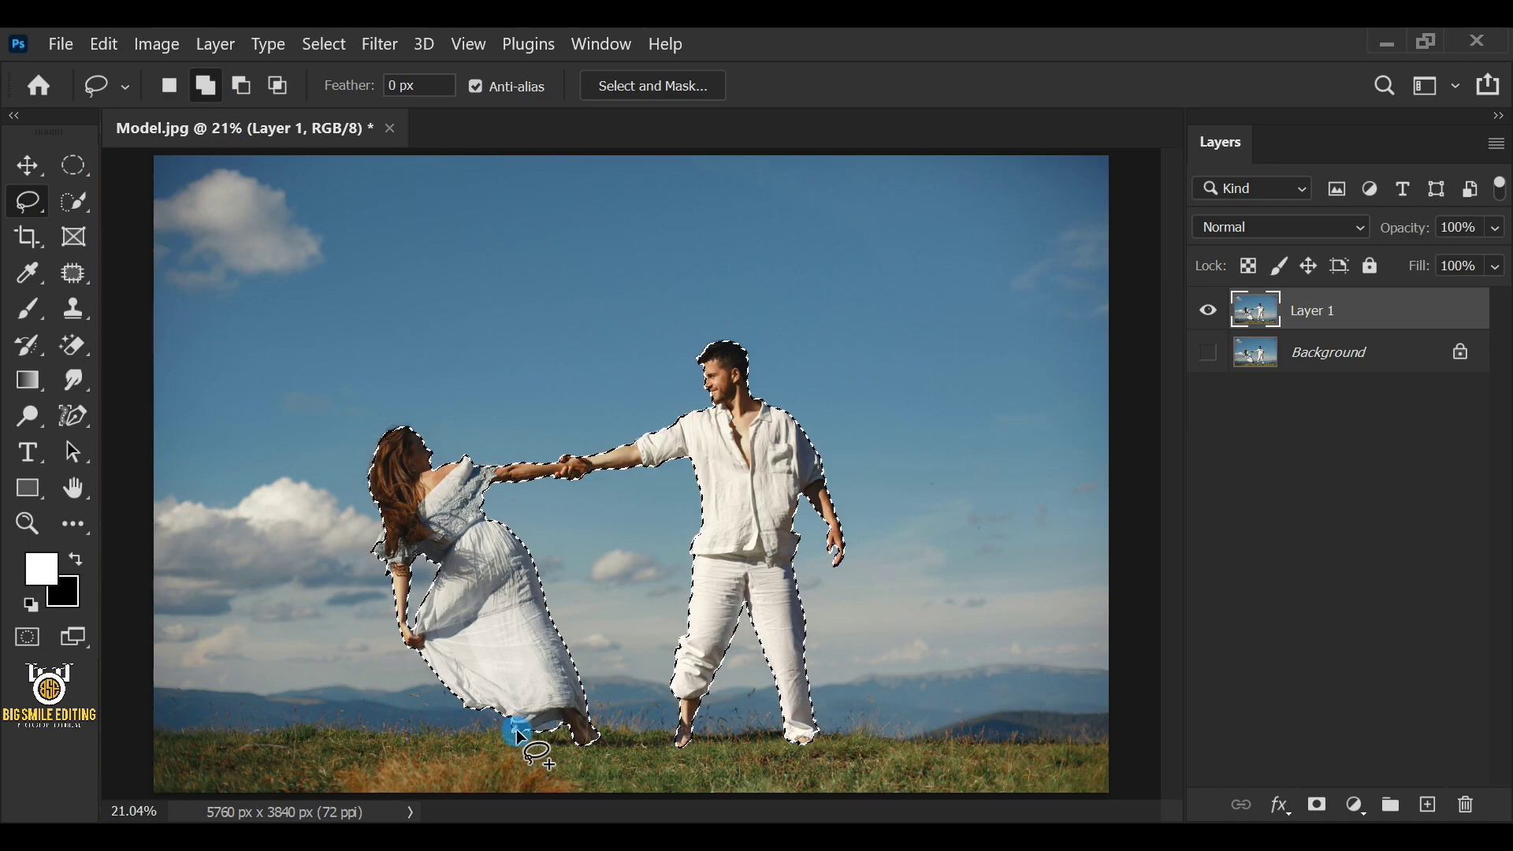
{"action": "mouse_move", "coordinate": [454, 728]}
{"action": "left_mouse_down"}
{"action": "mouse_move", "coordinate": [168, 741]}
{"action": "mouse_move", "coordinate": [153, 797]}
{"action": "mouse_move", "coordinate": [861, 816]}
{"action": "left_mouse_up"}
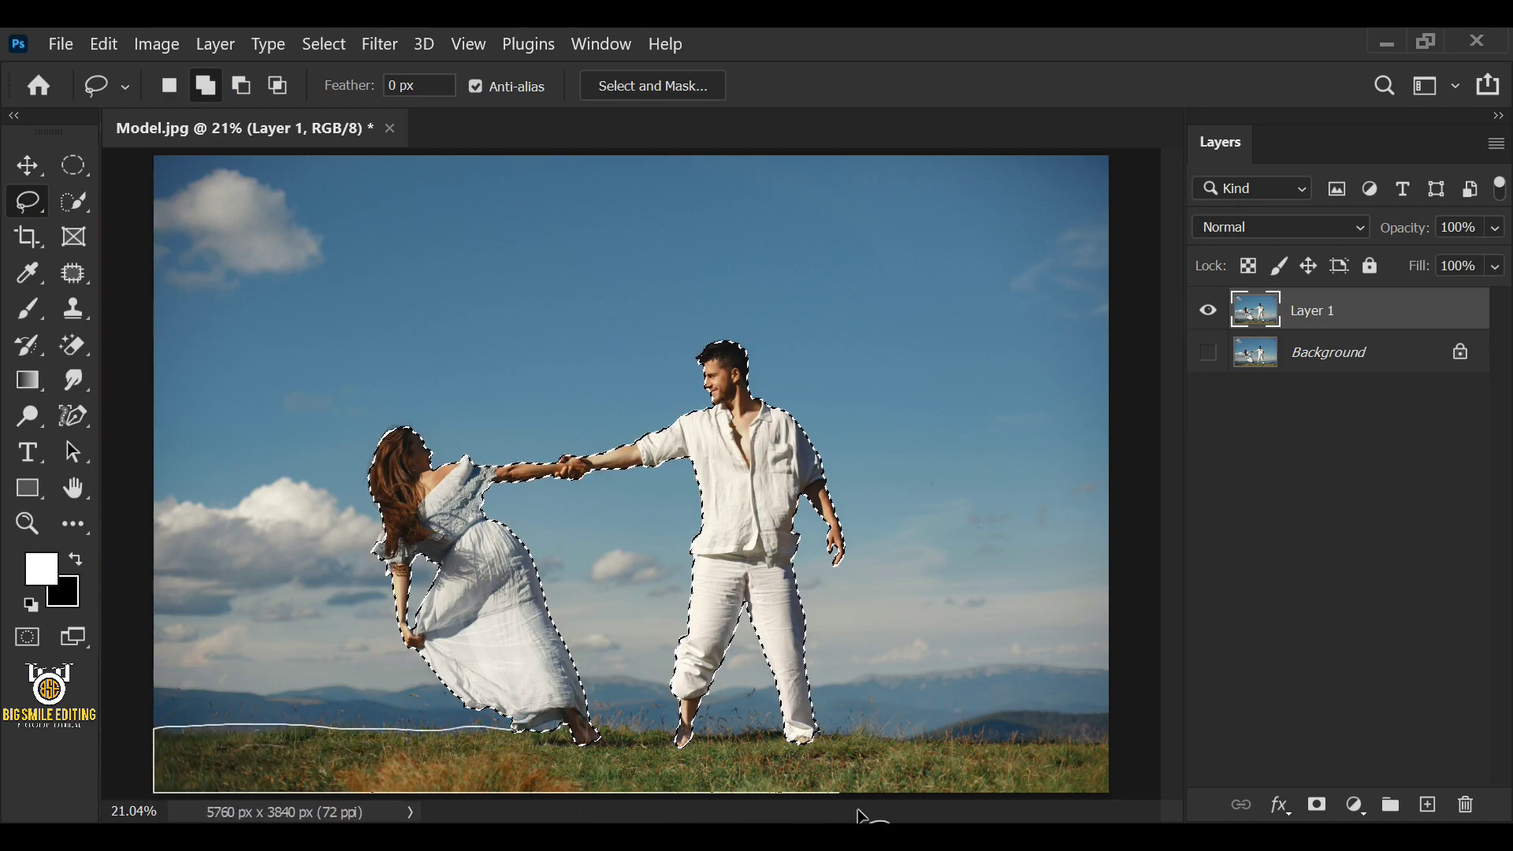
{"action": "mouse_move", "coordinate": [1113, 802]}
{"action": "left_mouse_down"}
{"action": "mouse_move", "coordinate": [1125, 760]}
{"action": "mouse_move", "coordinate": [820, 731]}
{"action": "left_mouse_up"}
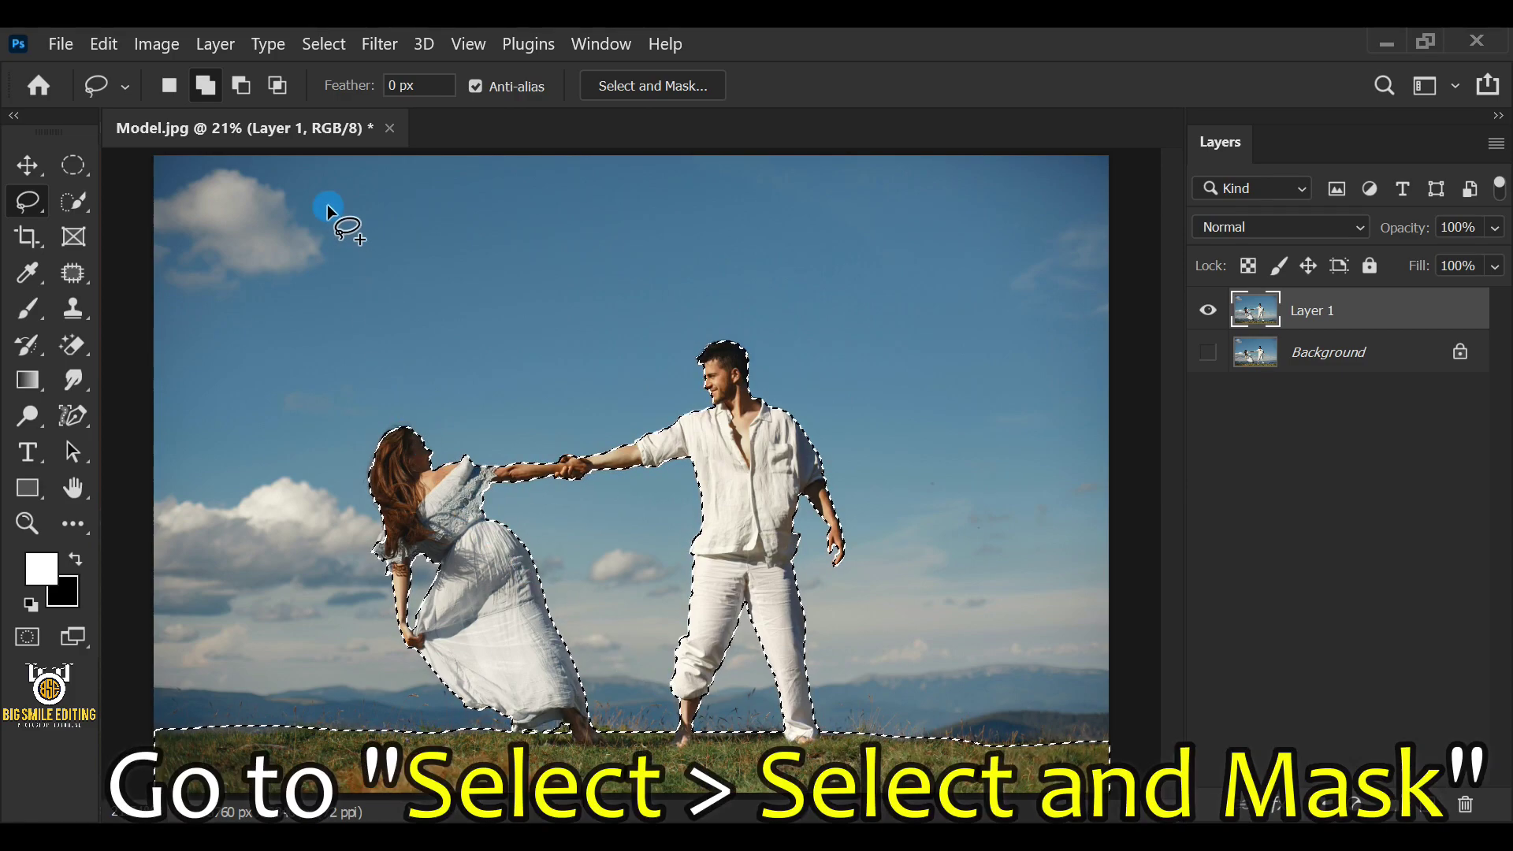
Step: Enter Select and Mask with Overlay view at 100% opacity
{"action": "left_click", "coordinate": [321, 49]}
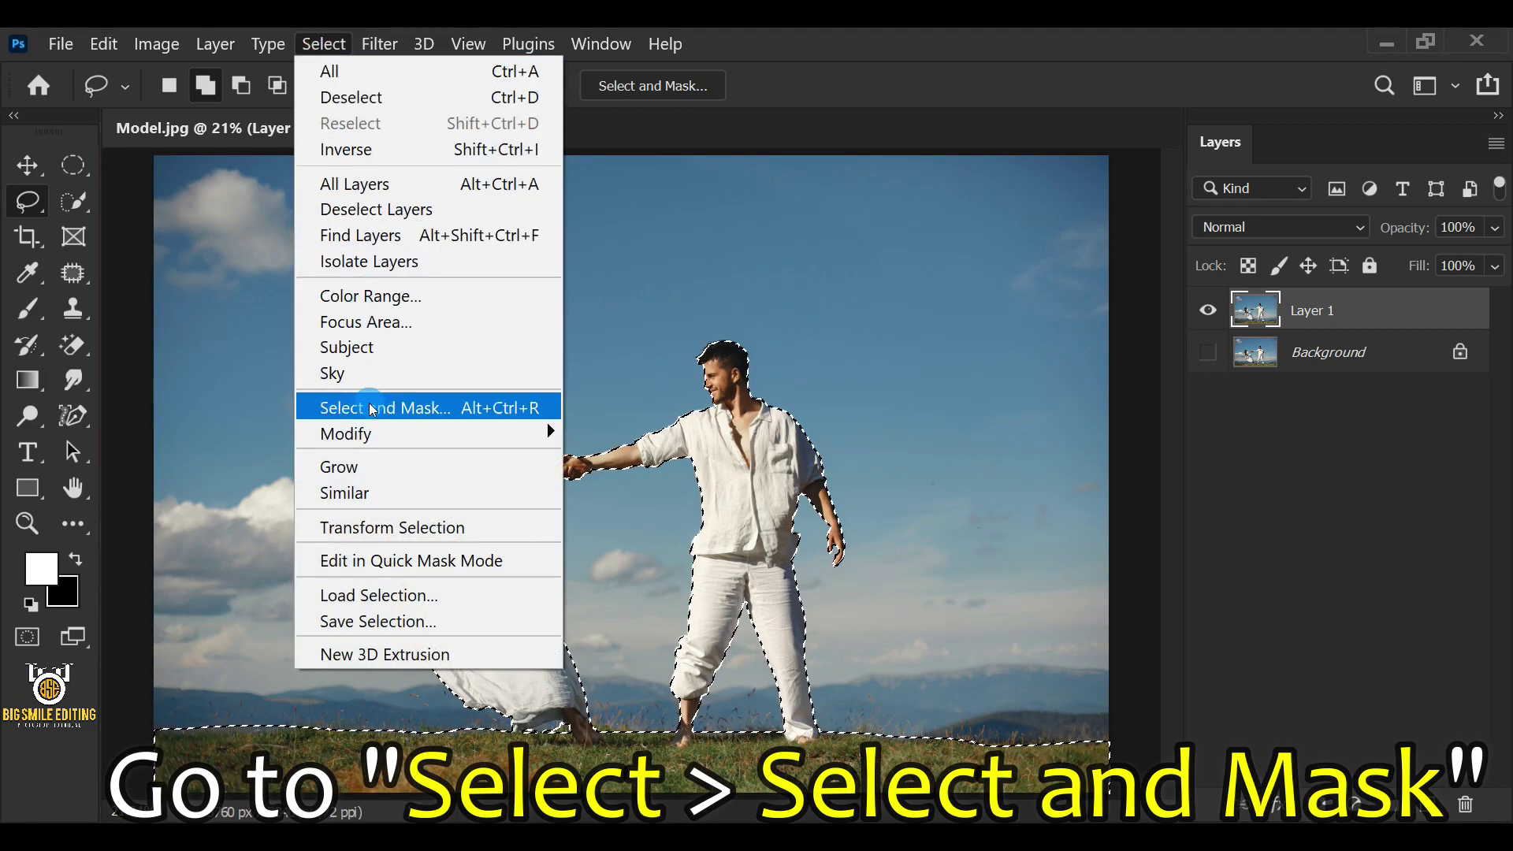
{"action": "left_click", "coordinate": [523, 411]}
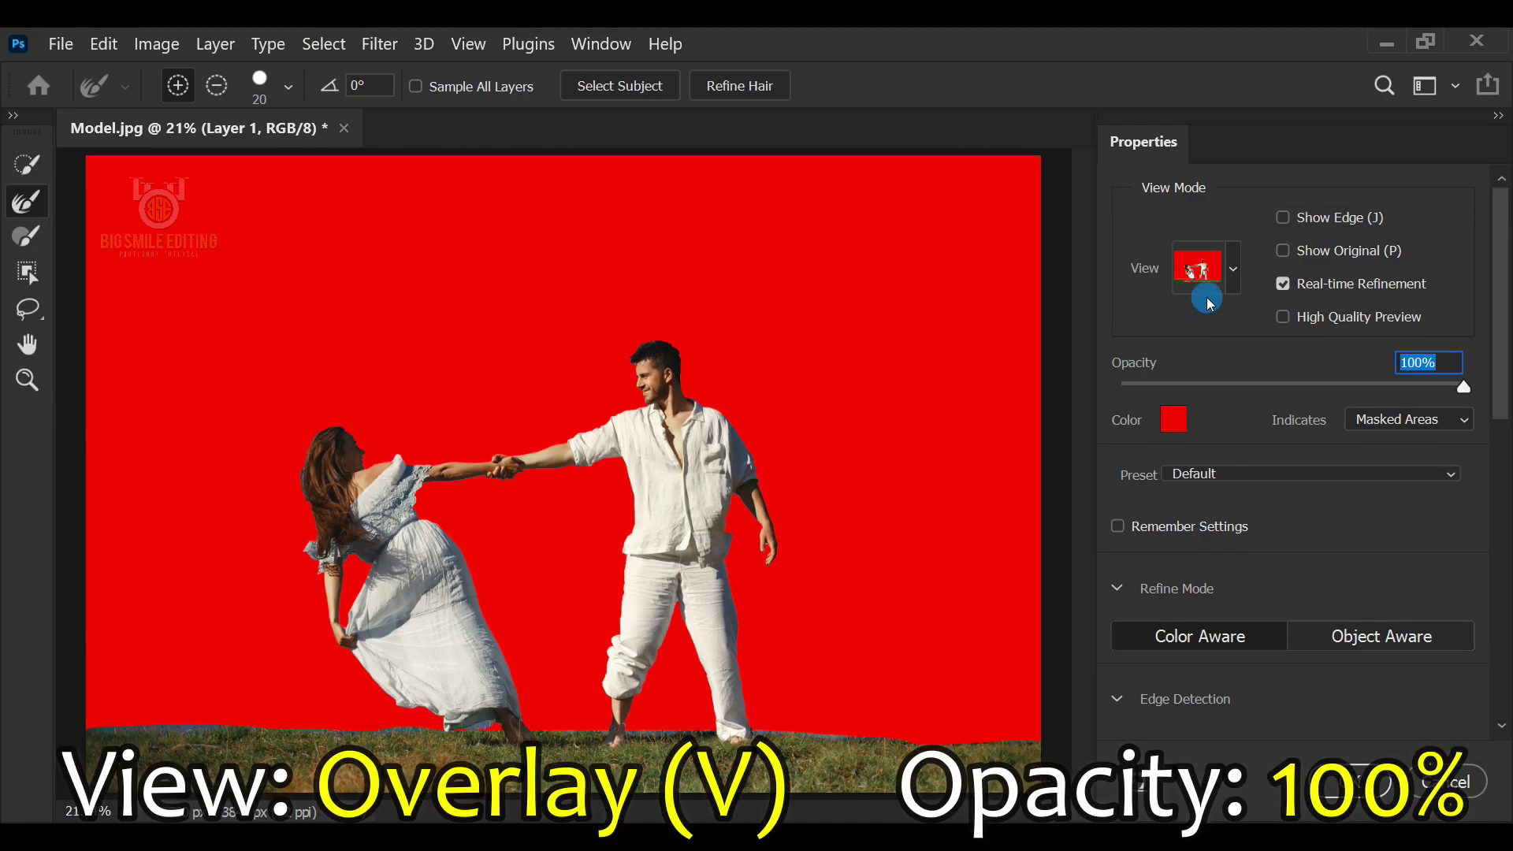
{"action": "left_click", "coordinate": [1233, 260]}
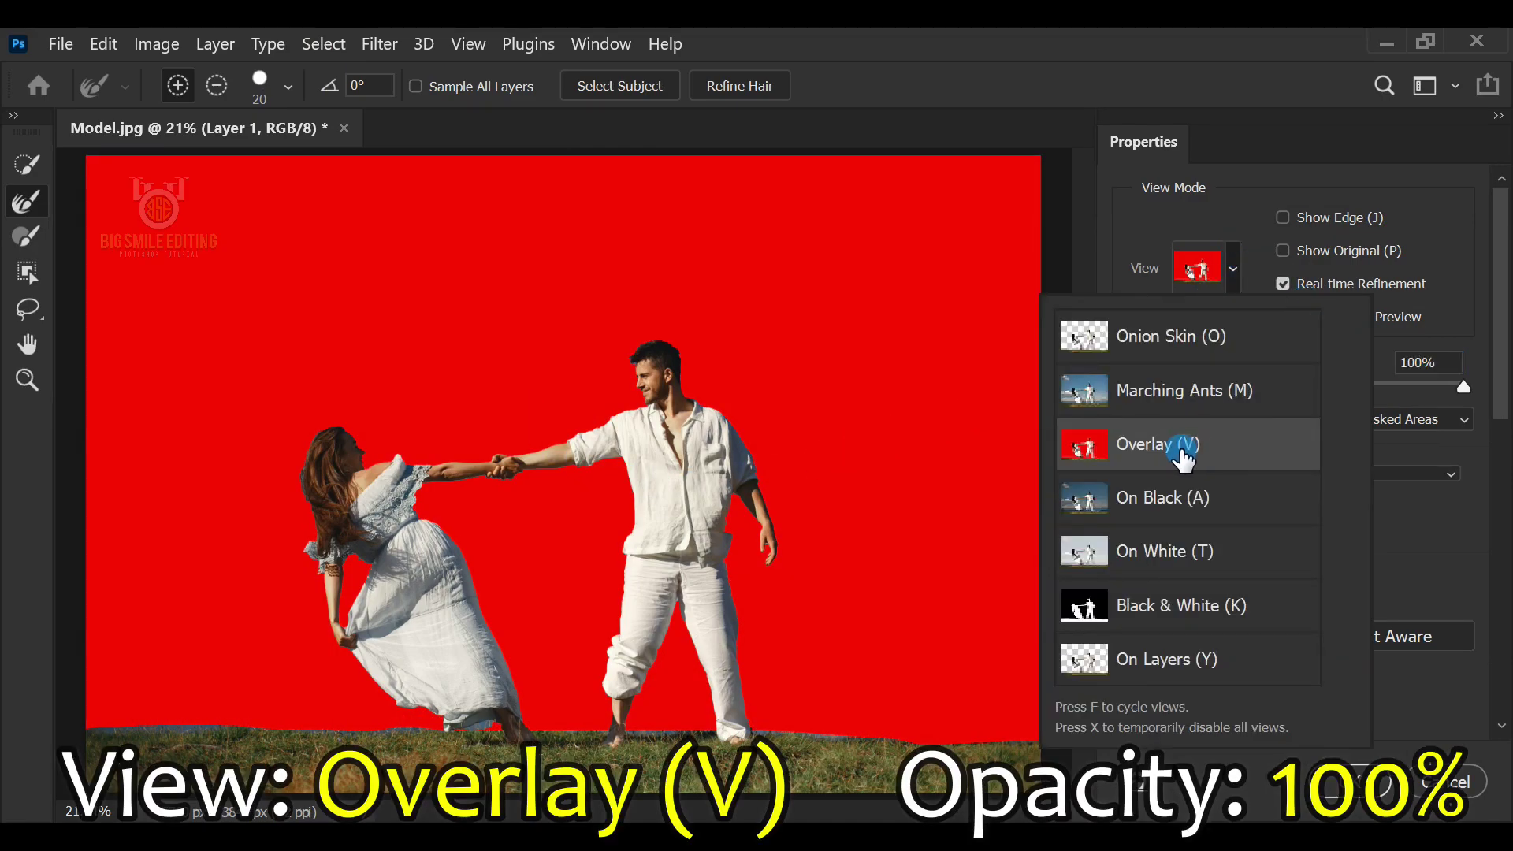
{"action": "left_click", "coordinate": [1186, 441]}
{"action": "mouse_move", "coordinate": [1463, 387]}
{"action": "left_mouse_down"}
{"action": "mouse_move", "coordinate": [1431, 388]}
{"action": "mouse_move", "coordinate": [1471, 387]}
{"action": "left_mouse_up"}
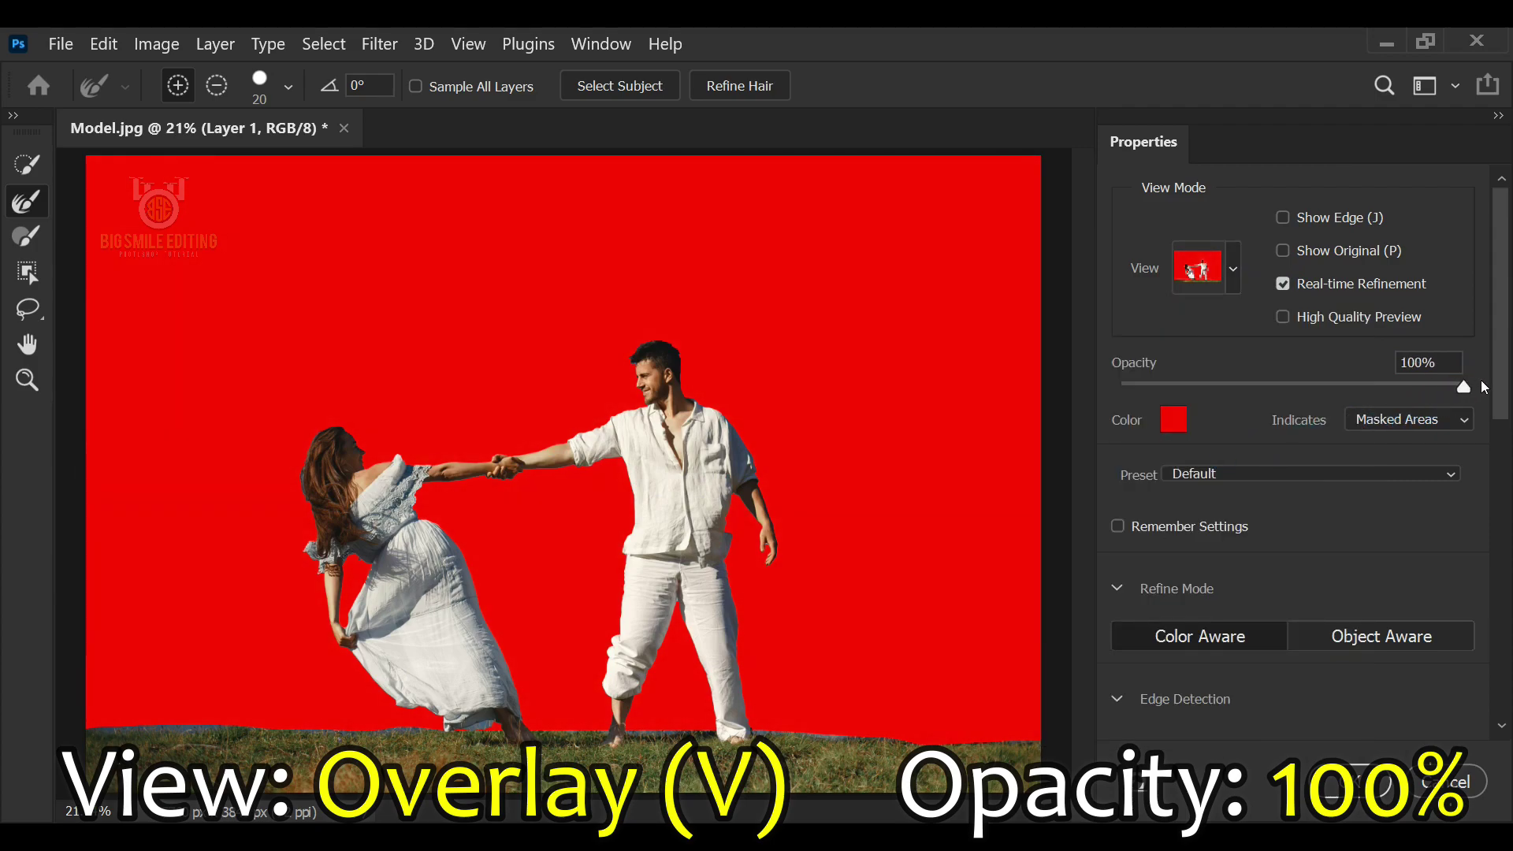
{"action": "left_click", "coordinate": [1482, 385]}
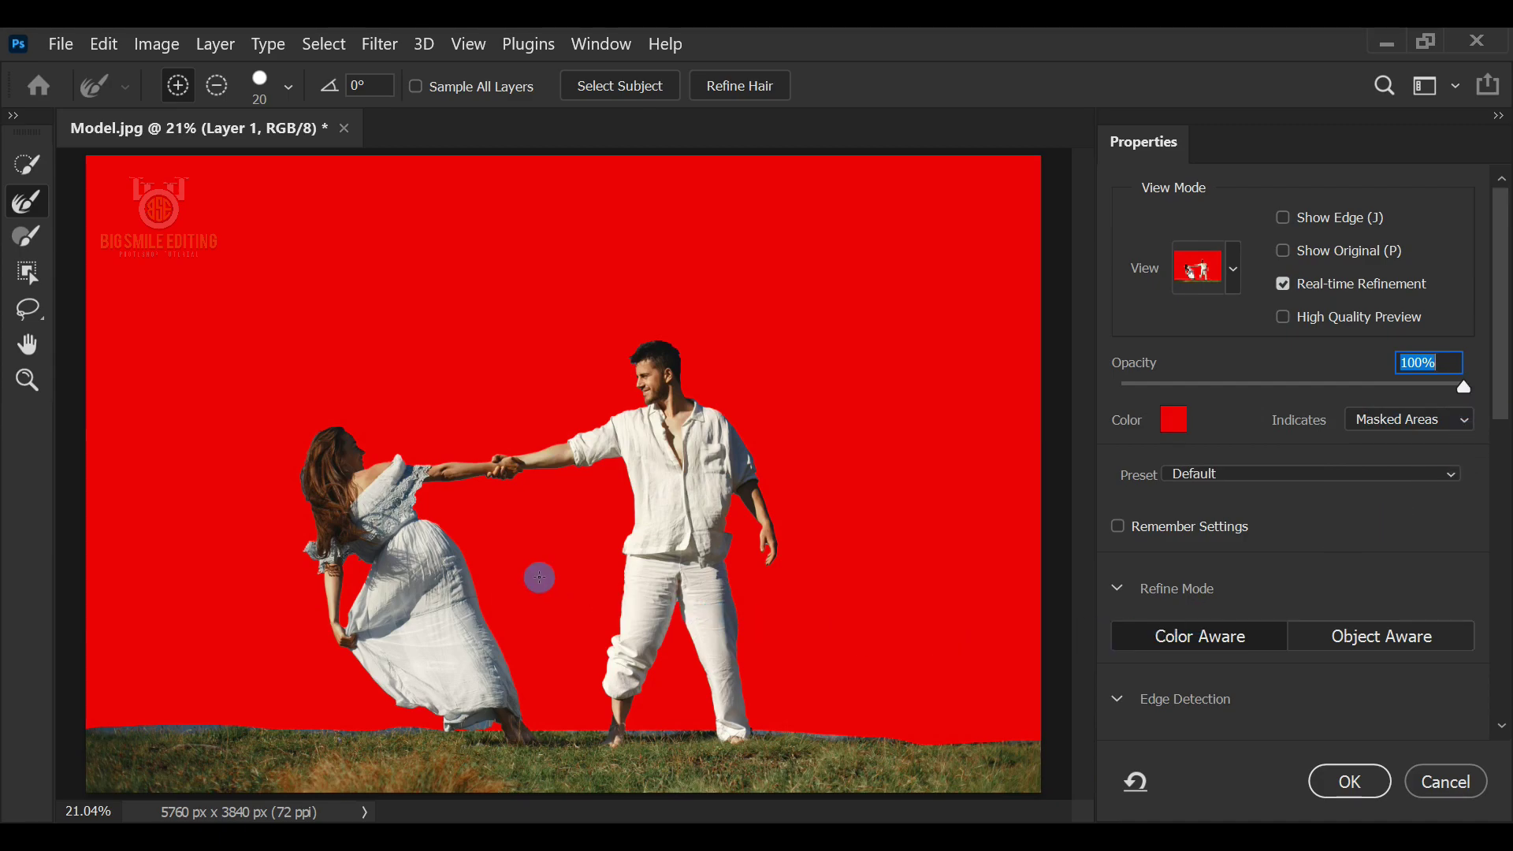
Step: Frame the woman's hair and paint it back in with the Add brush at size 15
{"action": "key", "text": "ctrl+plus"}
{"action": "key", "text": "ctrl+plus"}
{"action": "key", "text": "ctrl+plus"}
{"action": "key", "text": "ctrl+plus"}
{"action": "key", "text": "ctrl+plus"}
{"action": "key", "text": "ctrl+plus"}
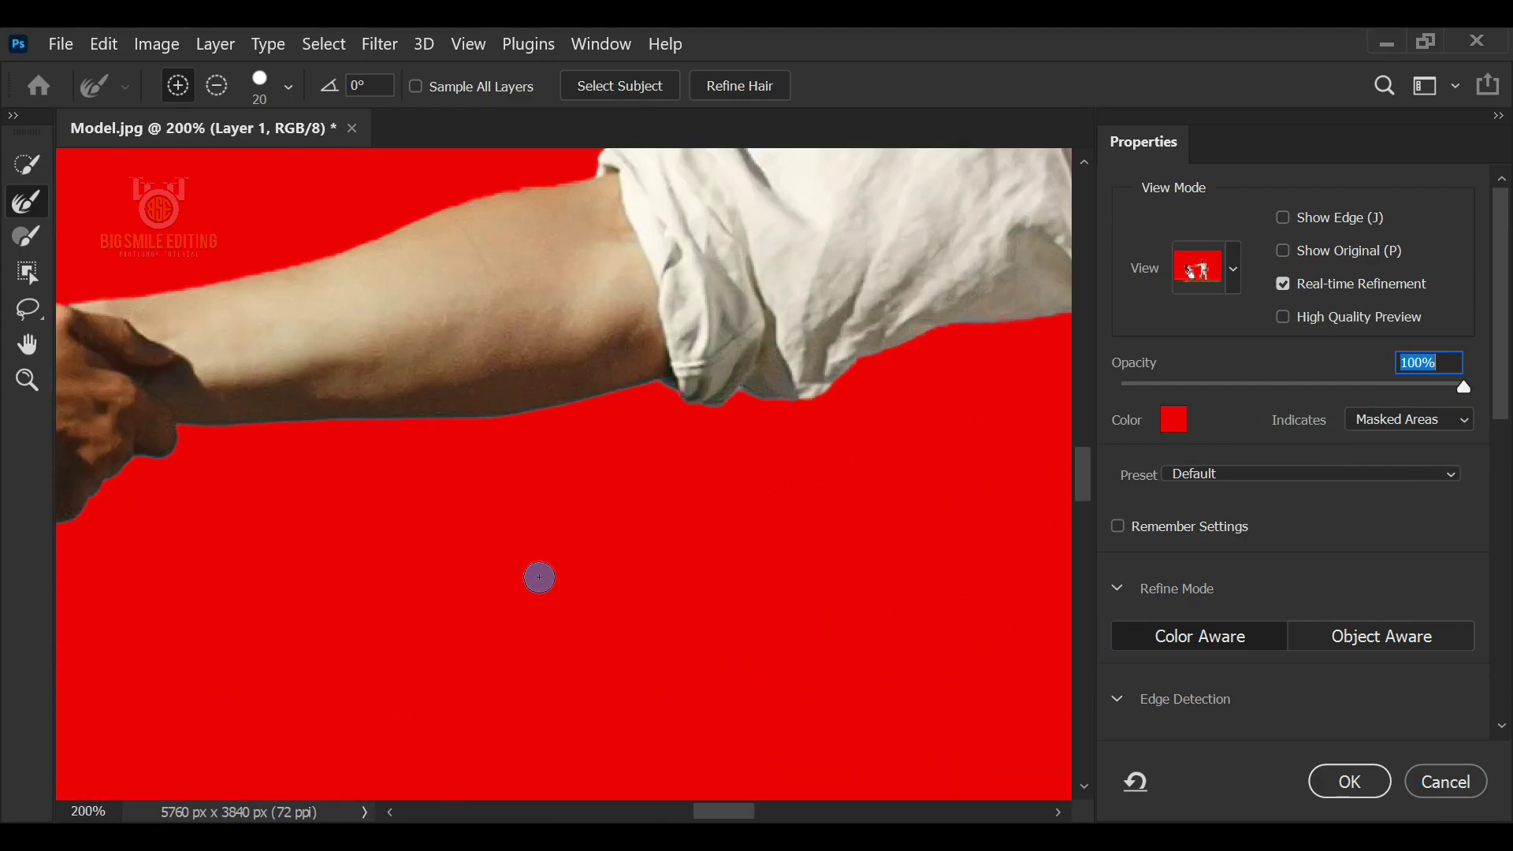
{"action": "left_click_drag", "start_coordinate": [209, 527], "coordinate": [1000, 517]}
{"action": "left_click_drag", "start_coordinate": [200, 472], "coordinate": [878, 483]}
{"action": "left_click_drag", "start_coordinate": [273, 442], "coordinate": [773, 529]}
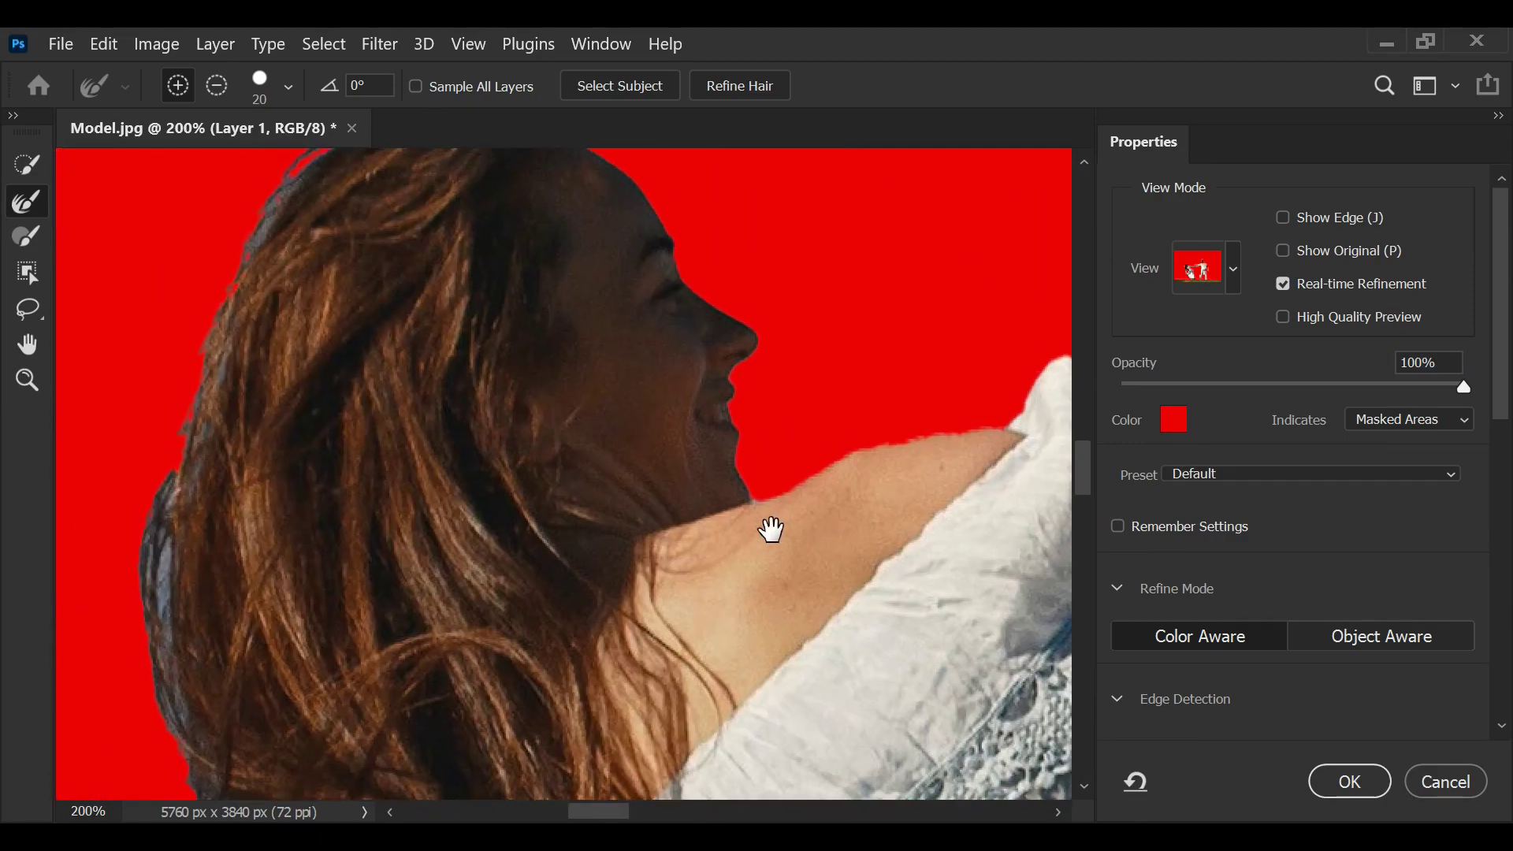
{"action": "left_click_drag", "start_coordinate": [432, 507], "coordinate": [480, 511]}
{"action": "key", "text": "ctrl+minus"}
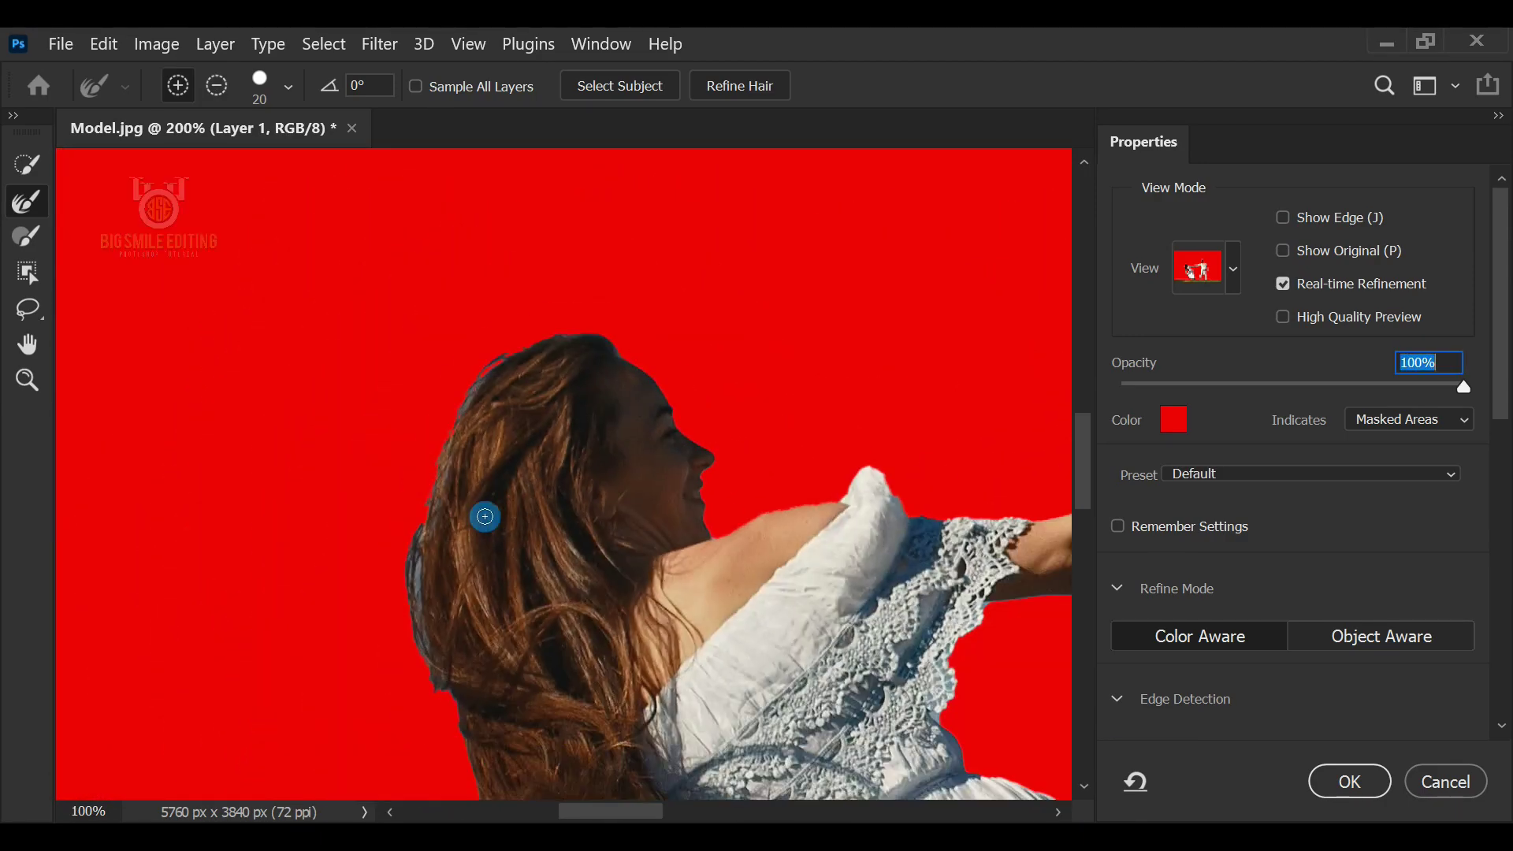
{"action": "left_click_drag", "start_coordinate": [501, 574], "coordinate": [469, 530]}
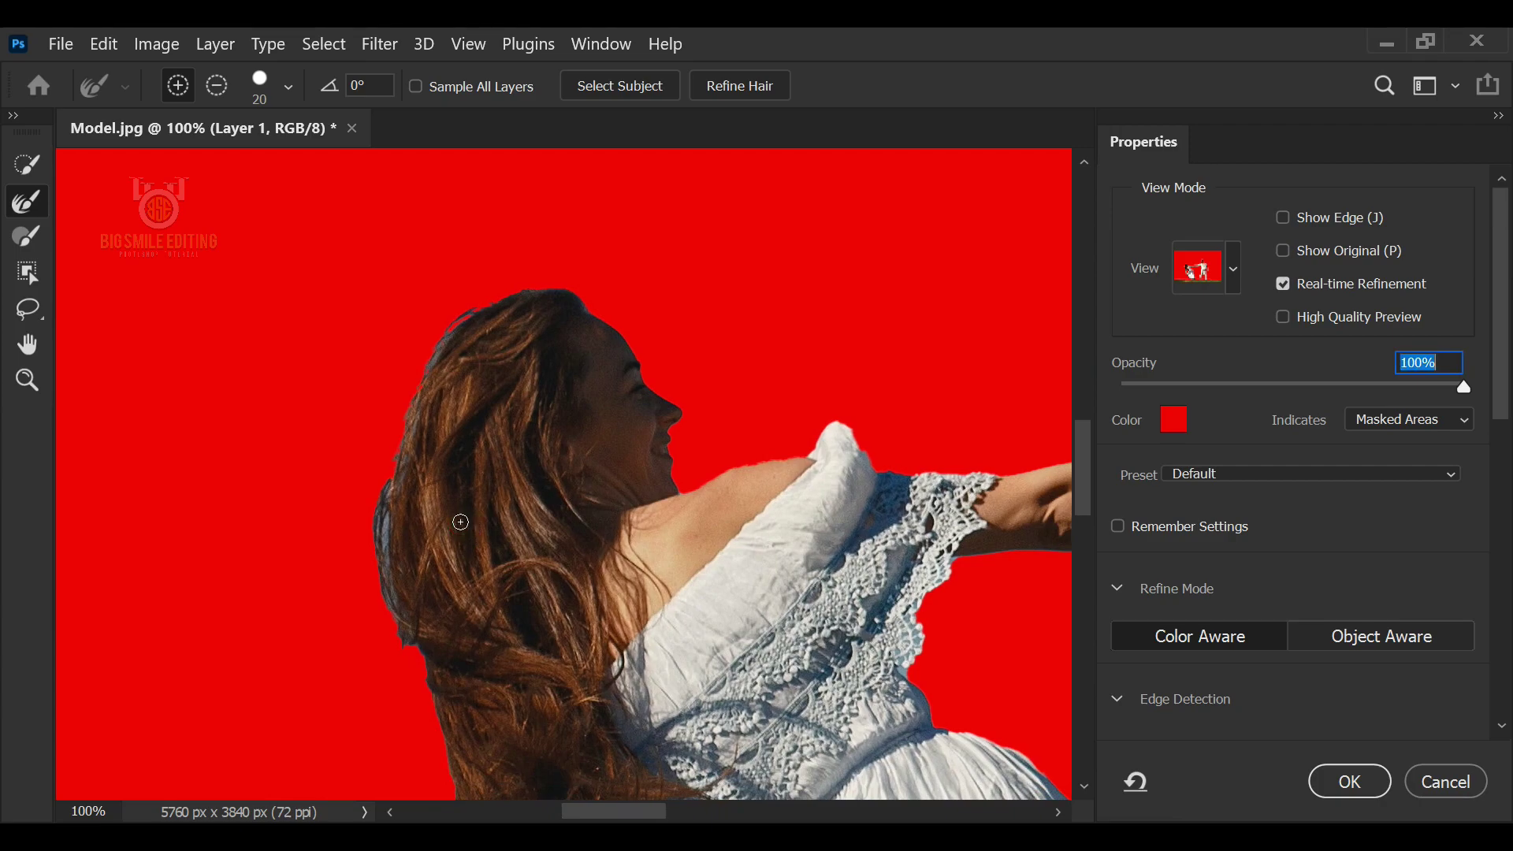
{"action": "left_click", "coordinate": [36, 241]}
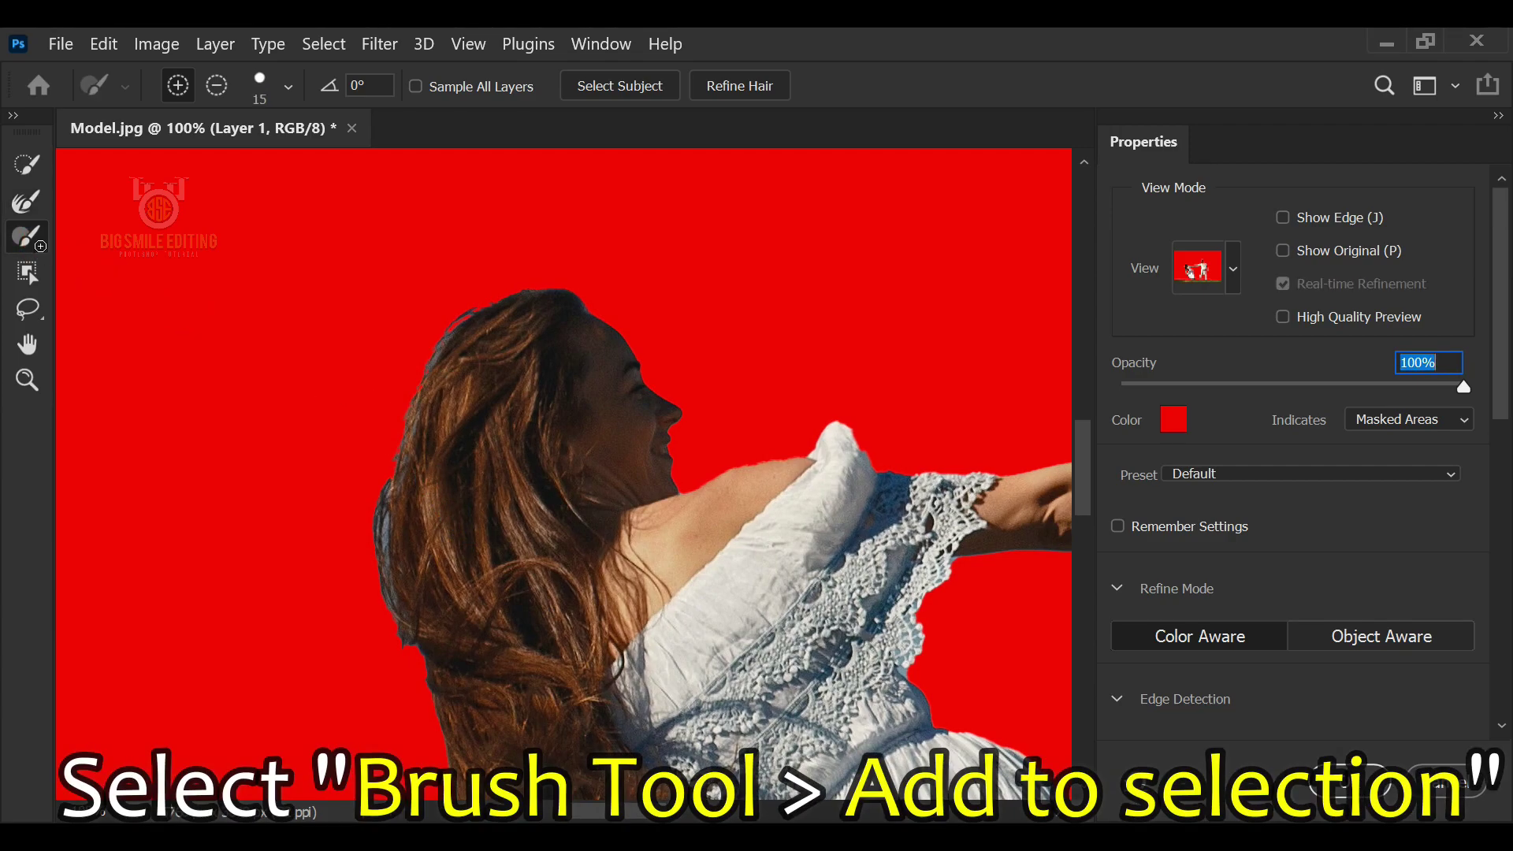
{"action": "left_click", "coordinate": [167, 106]}
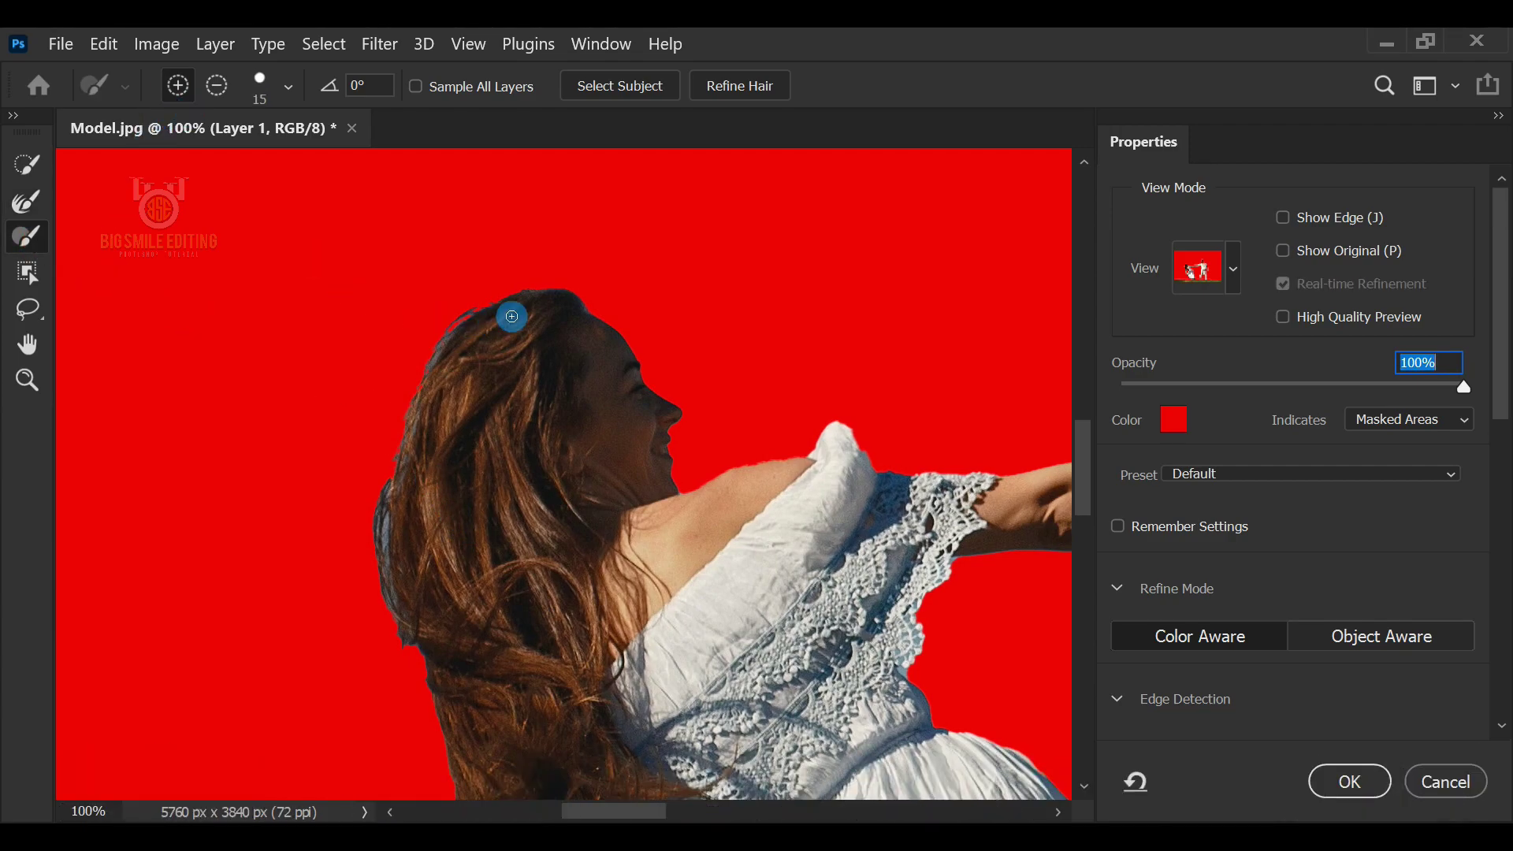
{"action": "key", "text": "bracketleft"}
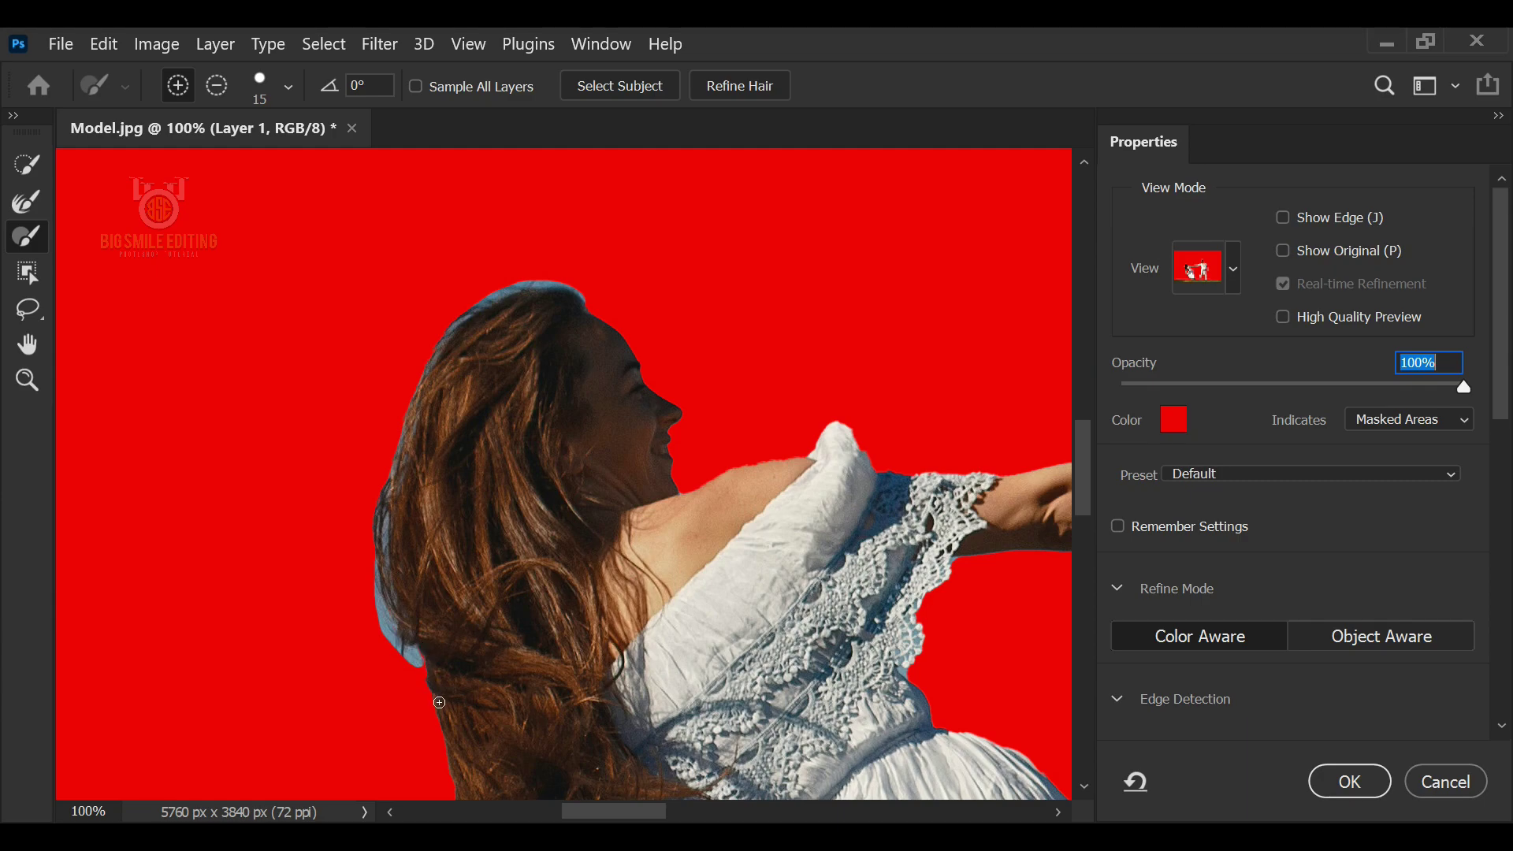
{"action": "left_click_drag", "start_coordinate": [459, 592], "coordinate": [422, 454]}
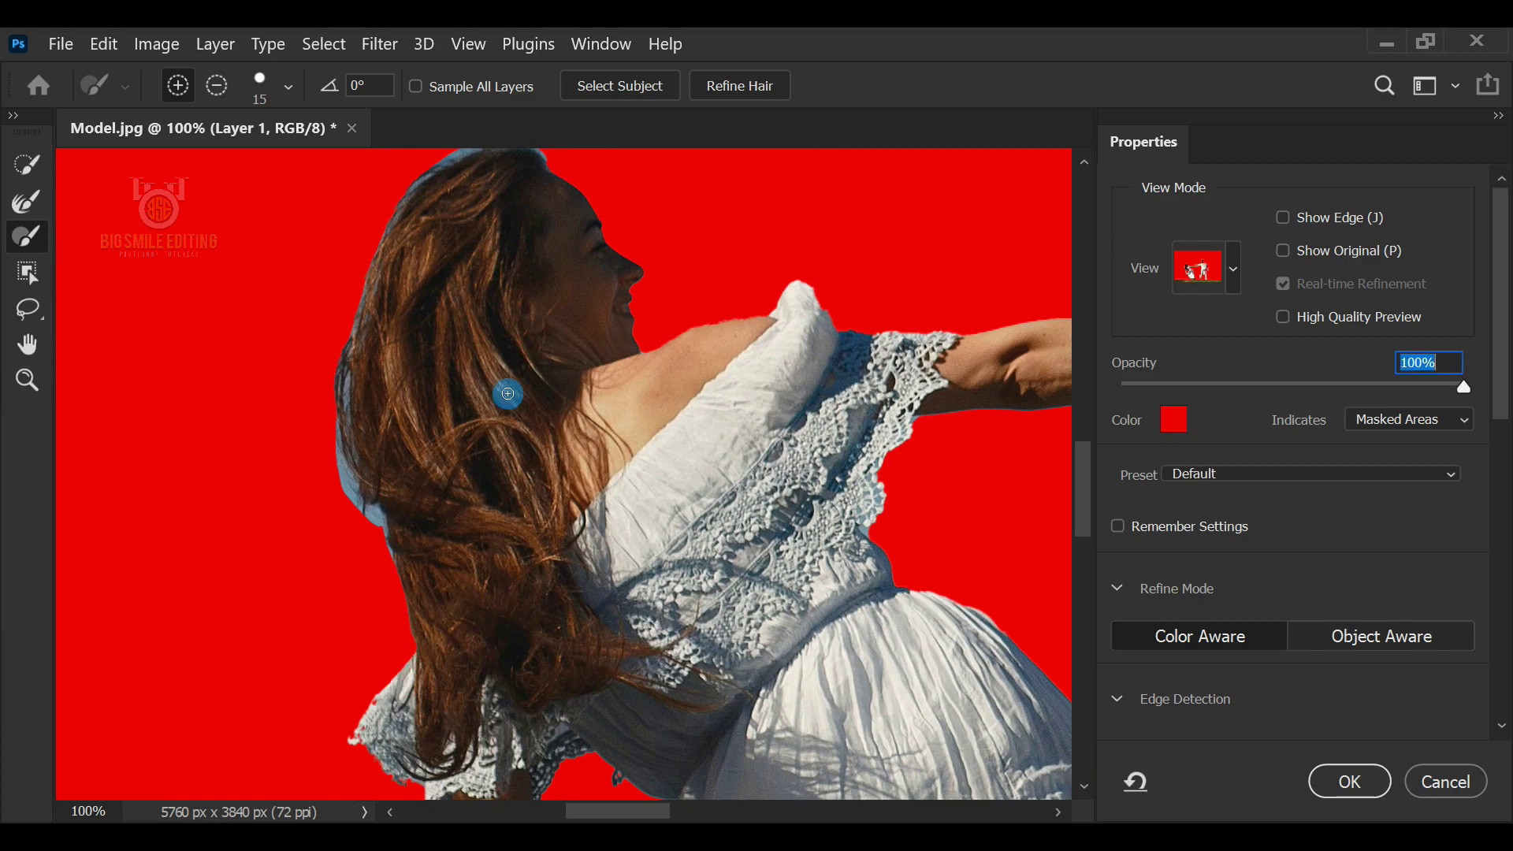
Step: Refine the mask edge along the top and outer edges of the woman's hair
{"action": "left_click_drag", "start_coordinate": [513, 310], "coordinate": [476, 398]}
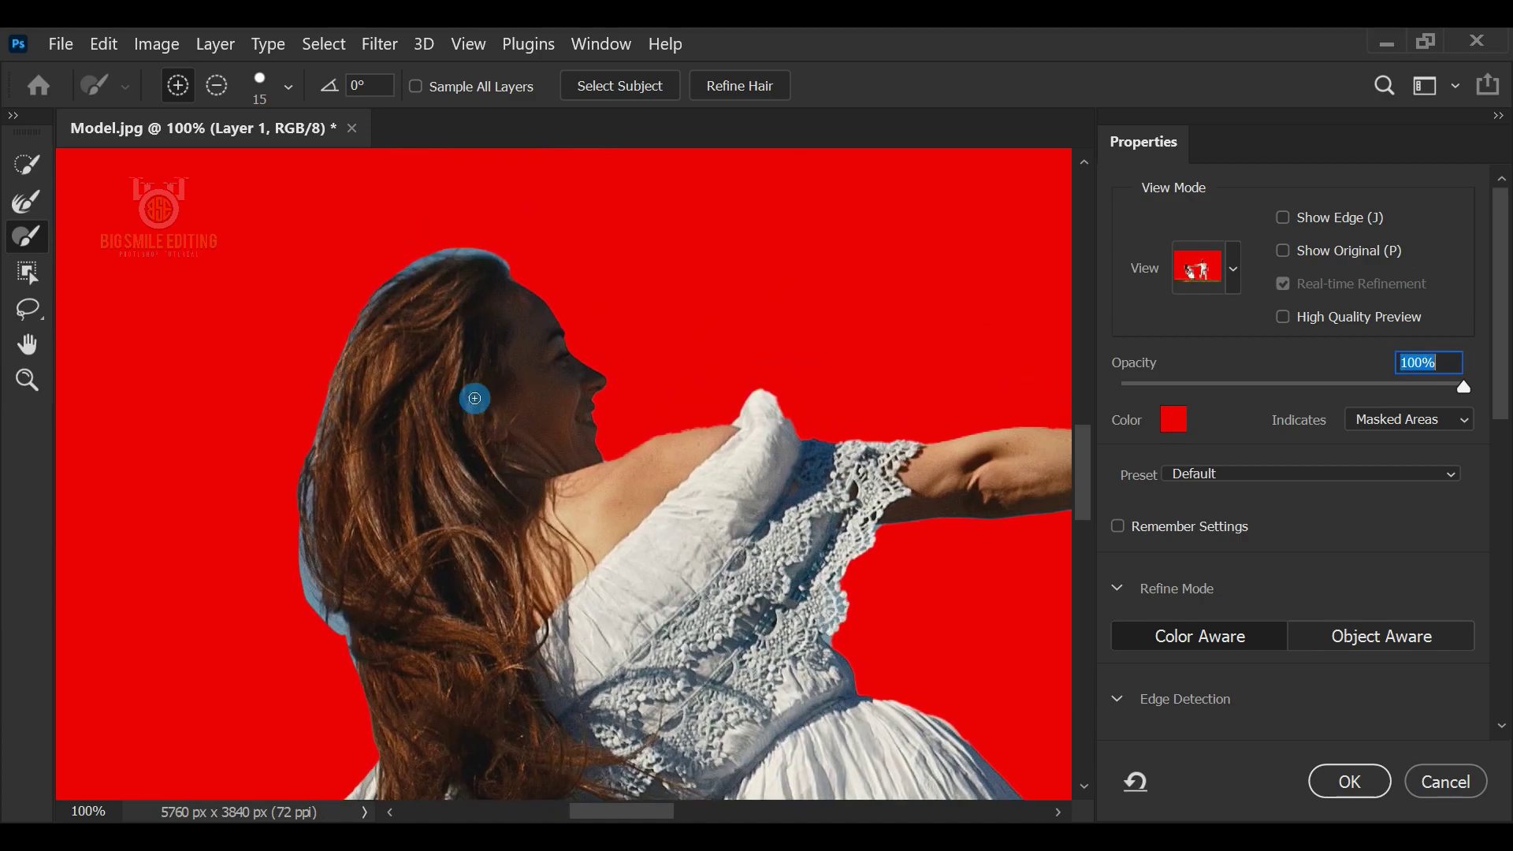
{"action": "left_click", "coordinate": [27, 203]}
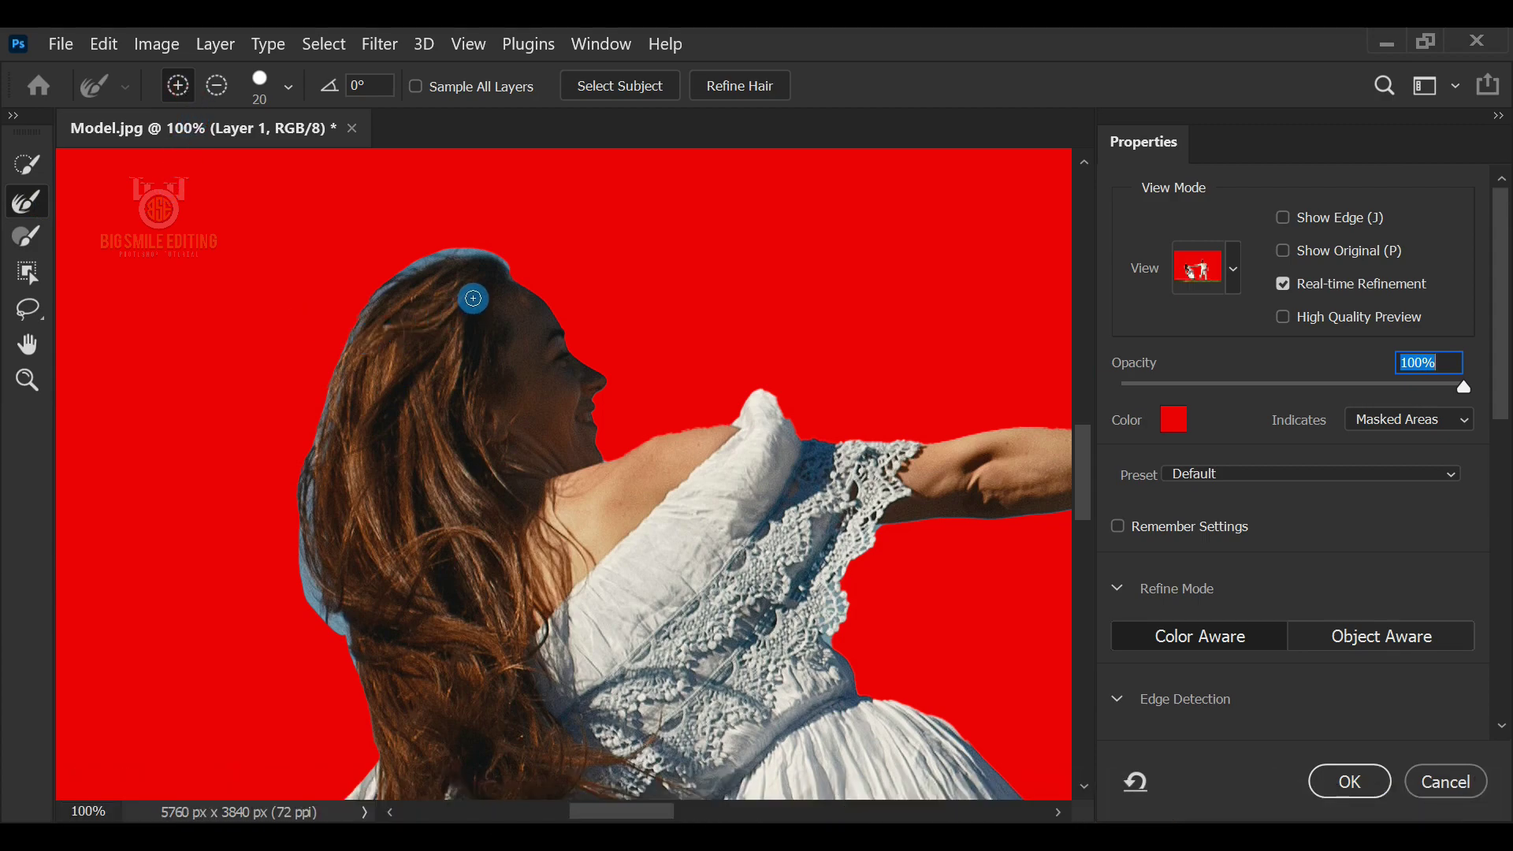
{"action": "left_click_drag", "start_coordinate": [471, 298], "coordinate": [480, 251]}
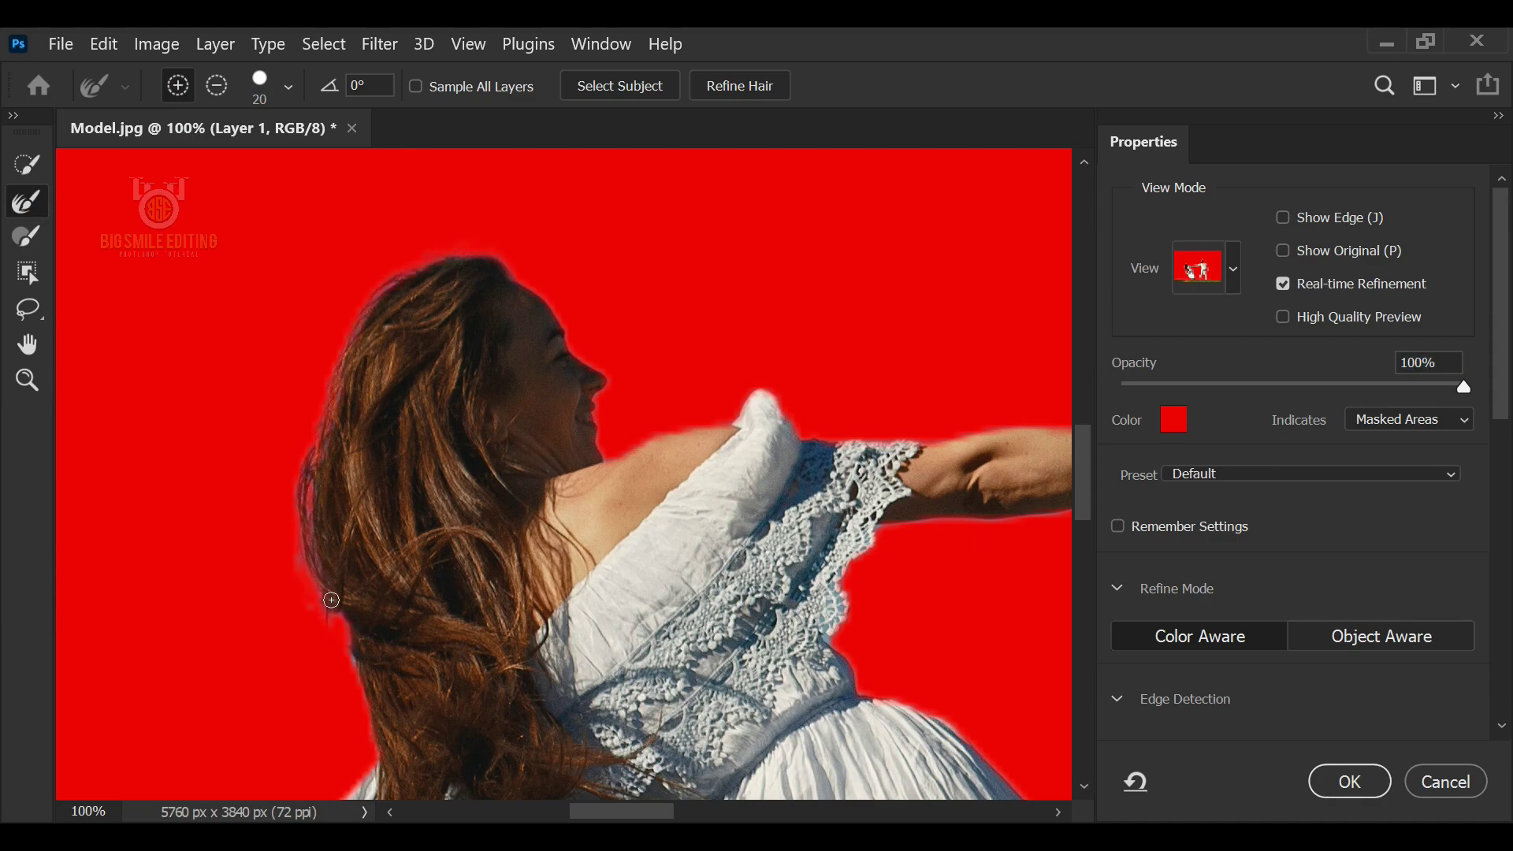
{"action": "left_click_drag", "start_coordinate": [368, 687], "coordinate": [433, 551]}
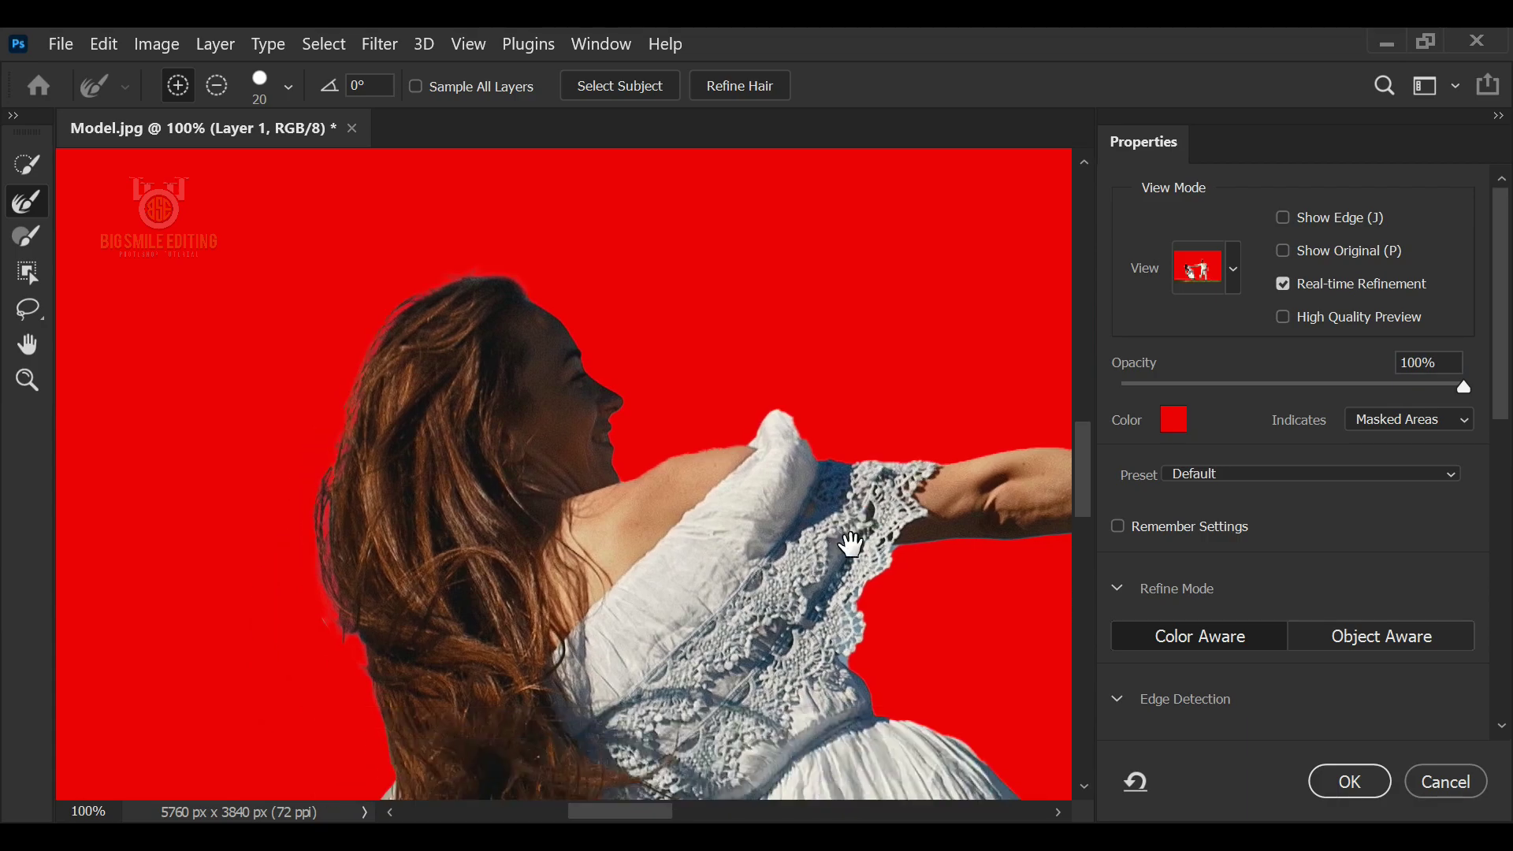
{"action": "mouse_move", "coordinate": [580, 311]}
{"action": "left_mouse_down"}
{"action": "mouse_move", "coordinate": [534, 295]}
{"action": "mouse_move", "coordinate": [264, 472]}
{"action": "mouse_move", "coordinate": [544, 541]}
{"action": "left_mouse_up"}
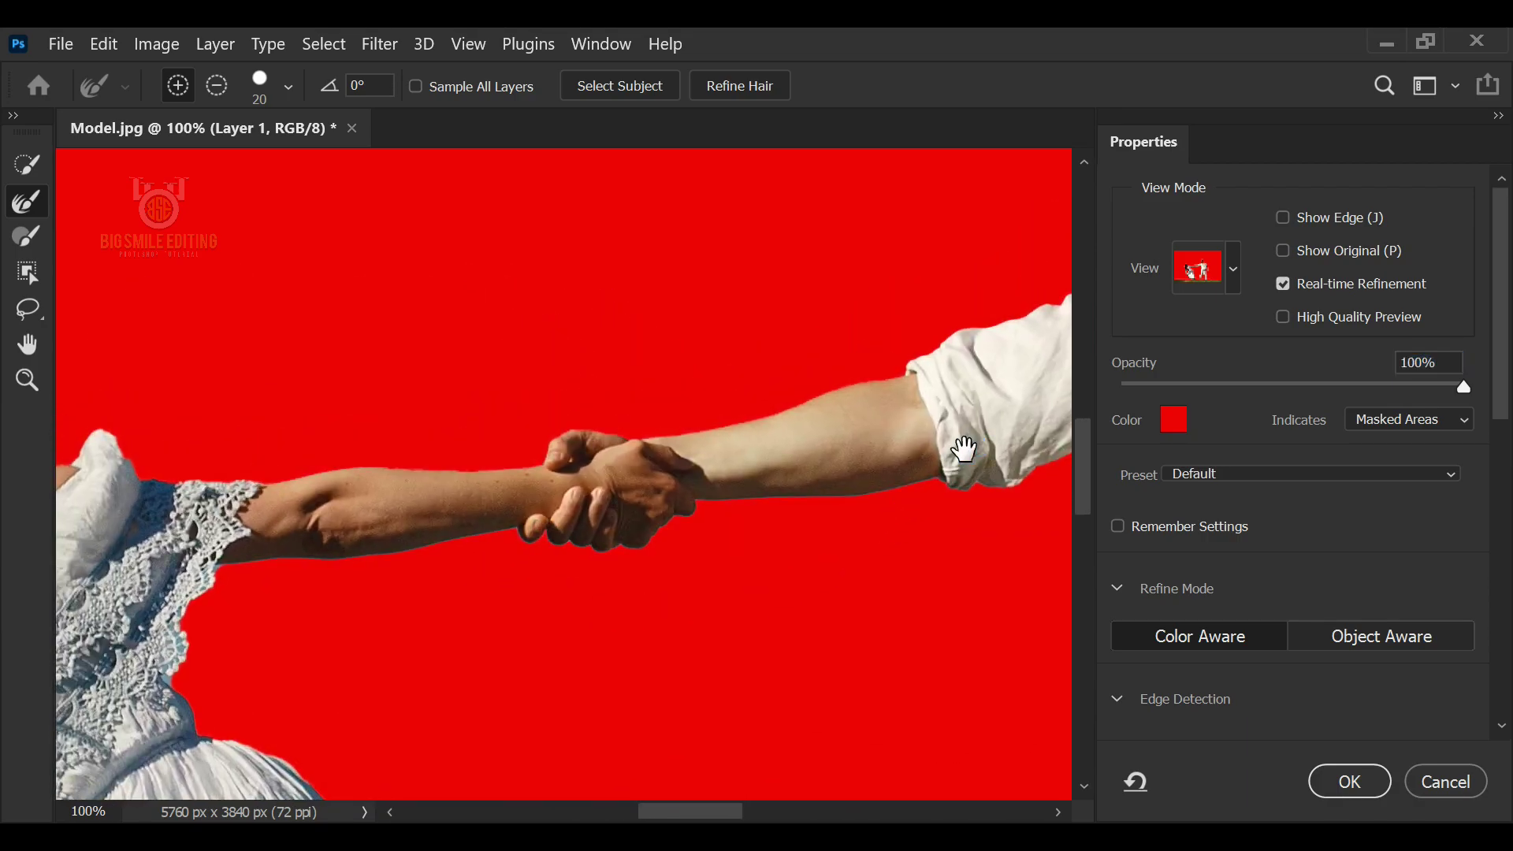
Step: Refine the mask edge along the man's jaw and neck
{"action": "left_click_drag", "start_coordinate": [962, 439], "coordinate": [297, 658]}
{"action": "left_click_drag", "start_coordinate": [565, 508], "coordinate": [717, 389]}
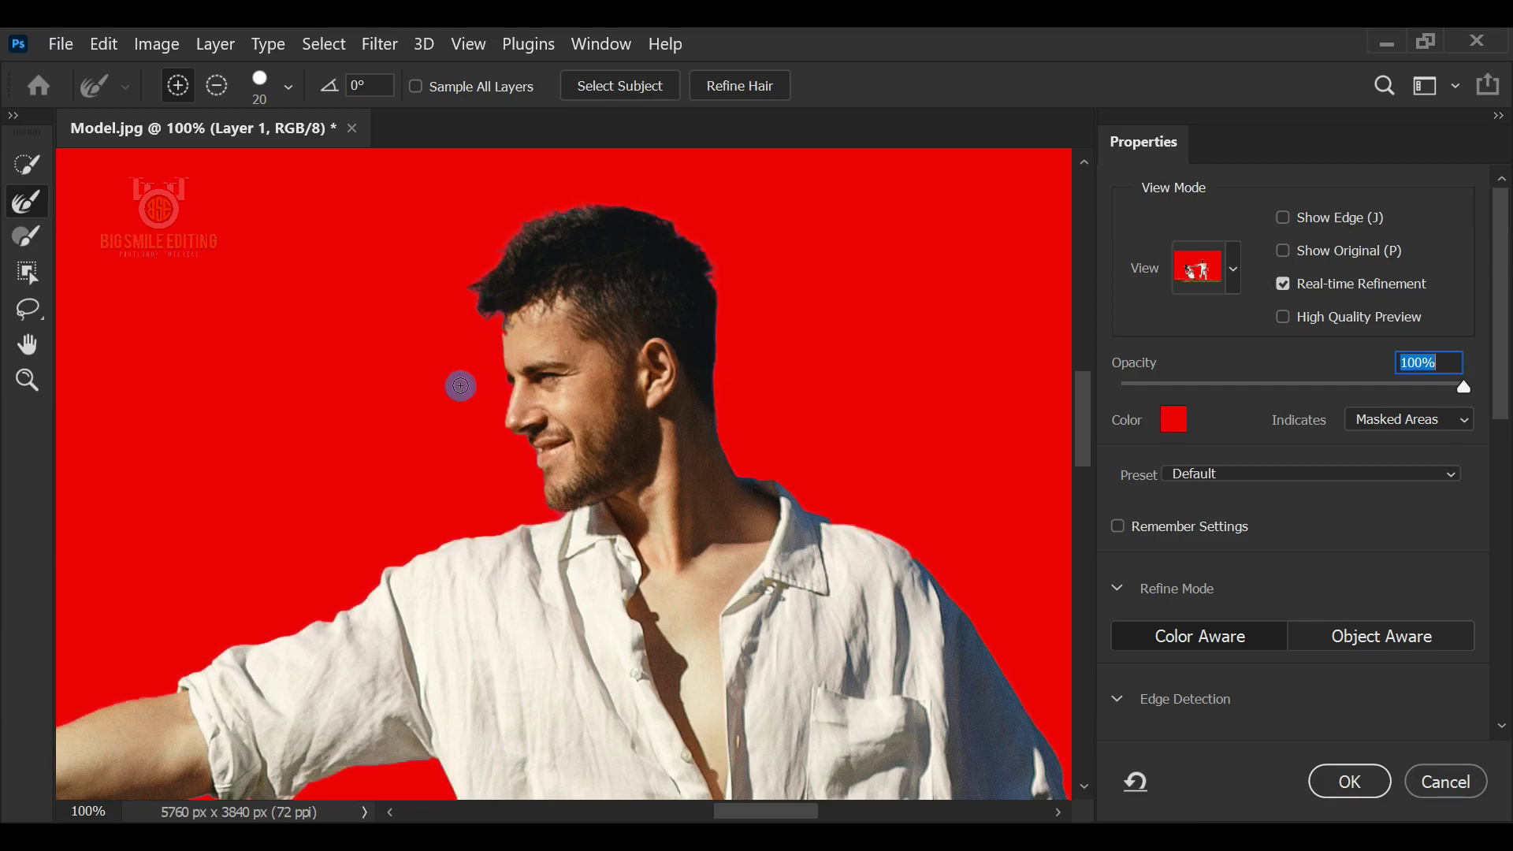
{"action": "key", "text": "b"}
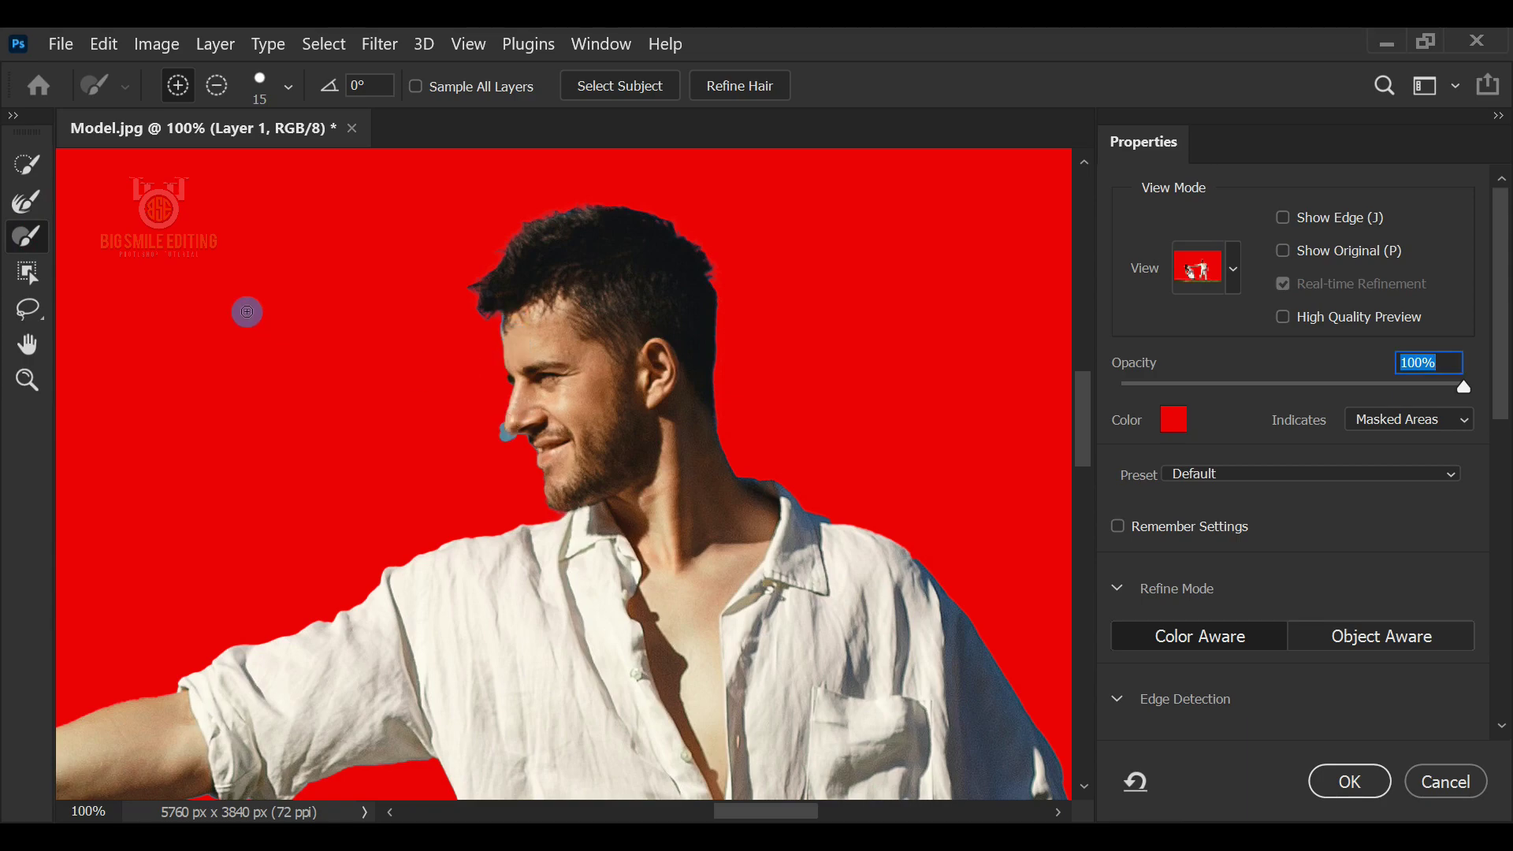
{"action": "left_click", "coordinate": [27, 203]}
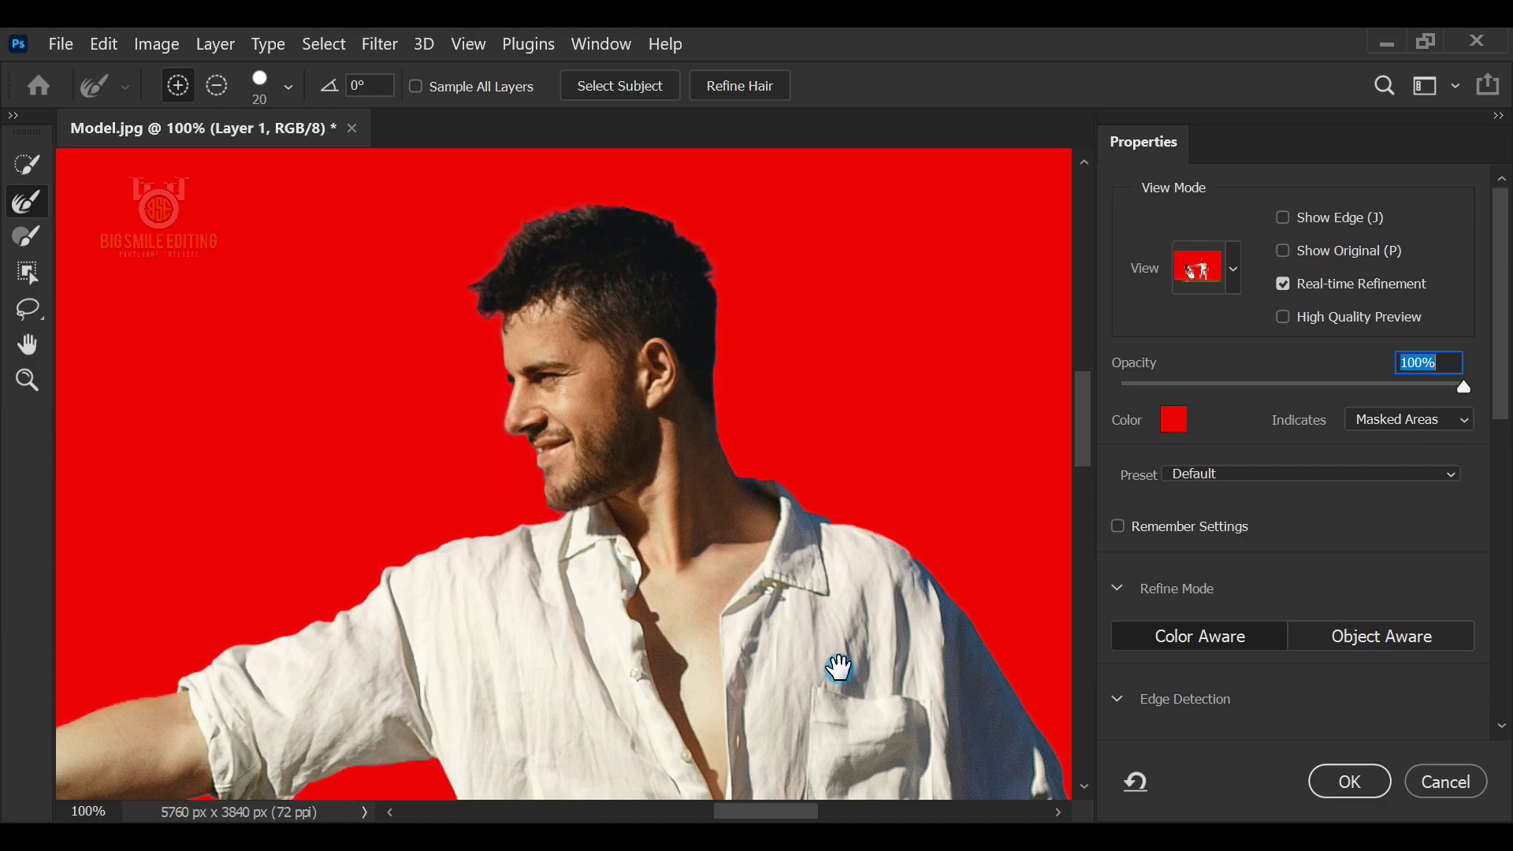
Step: Brush the man's fingertip back into the selection and refine the edge around the fingertips
{"action": "left_click_drag", "start_coordinate": [841, 665], "coordinate": [535, 352]}
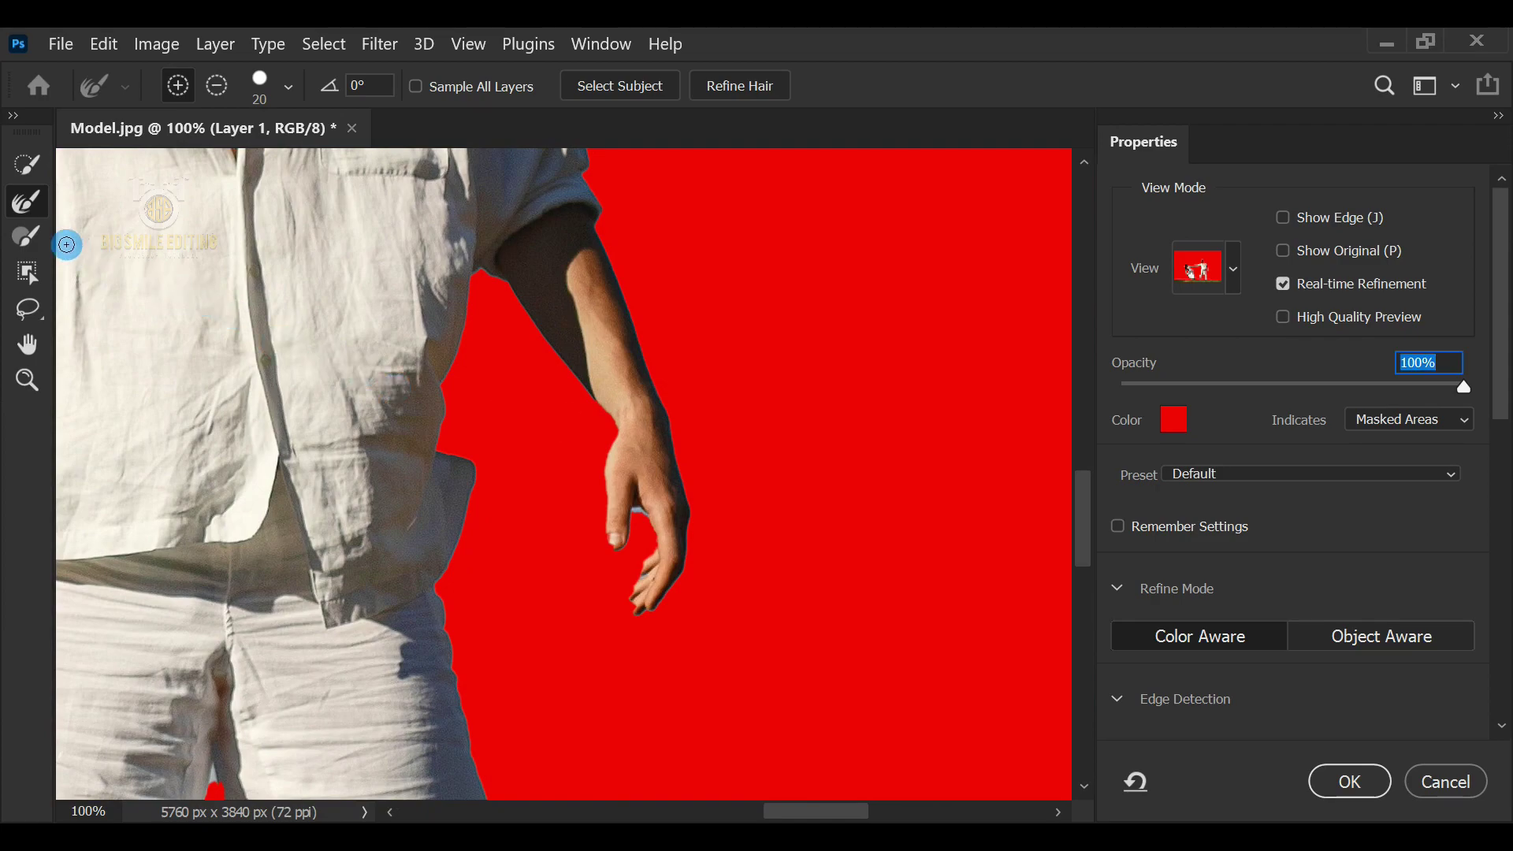
{"action": "left_click", "coordinate": [27, 237]}
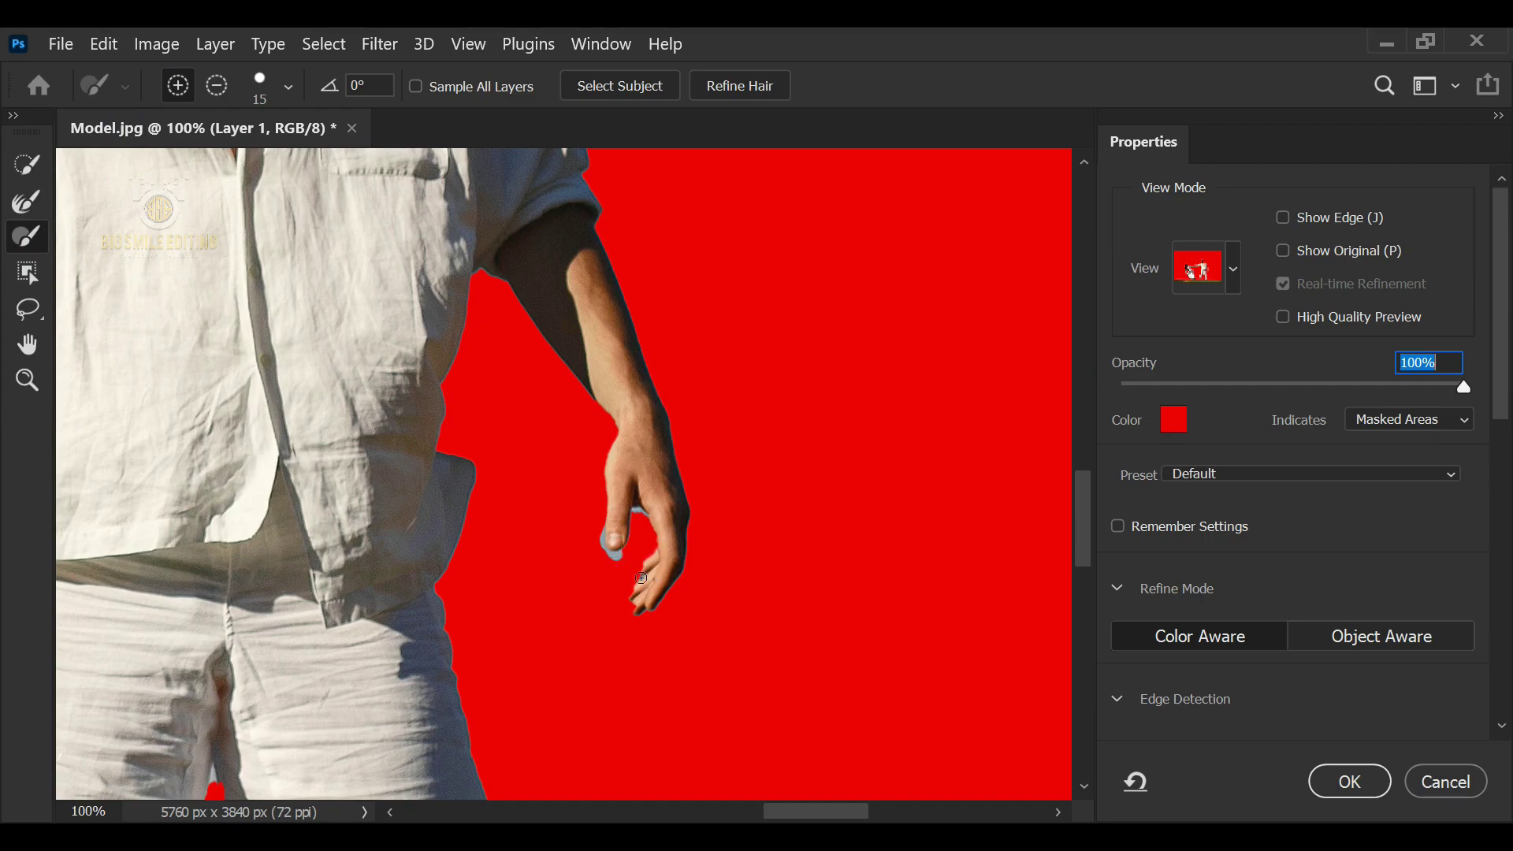
{"action": "left_click", "coordinate": [652, 606]}
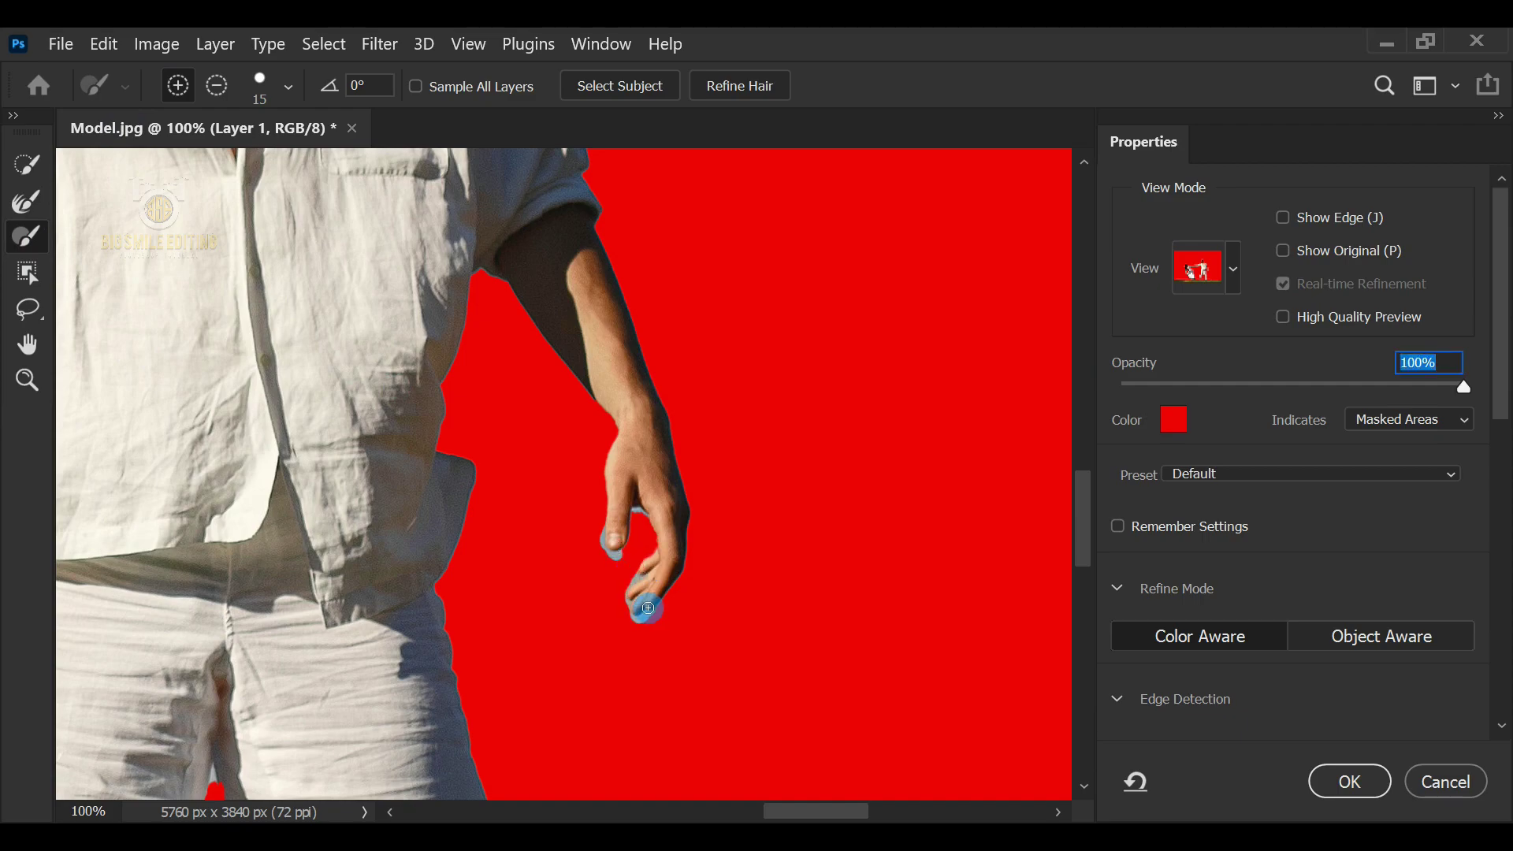
{"action": "left_click", "coordinate": [28, 202]}
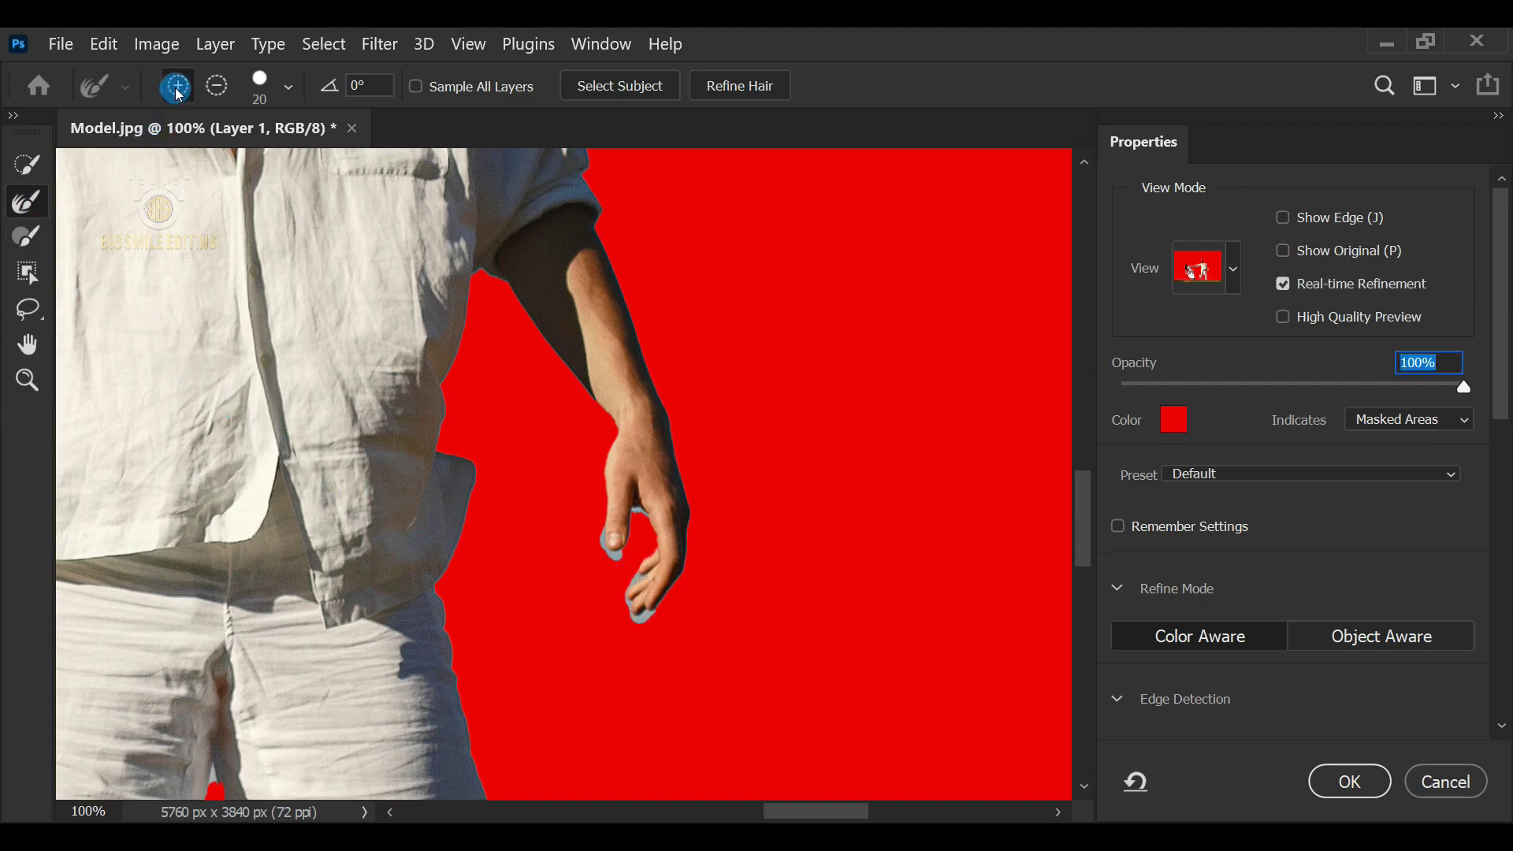
{"action": "left_click_drag", "start_coordinate": [608, 544], "coordinate": [618, 520]}
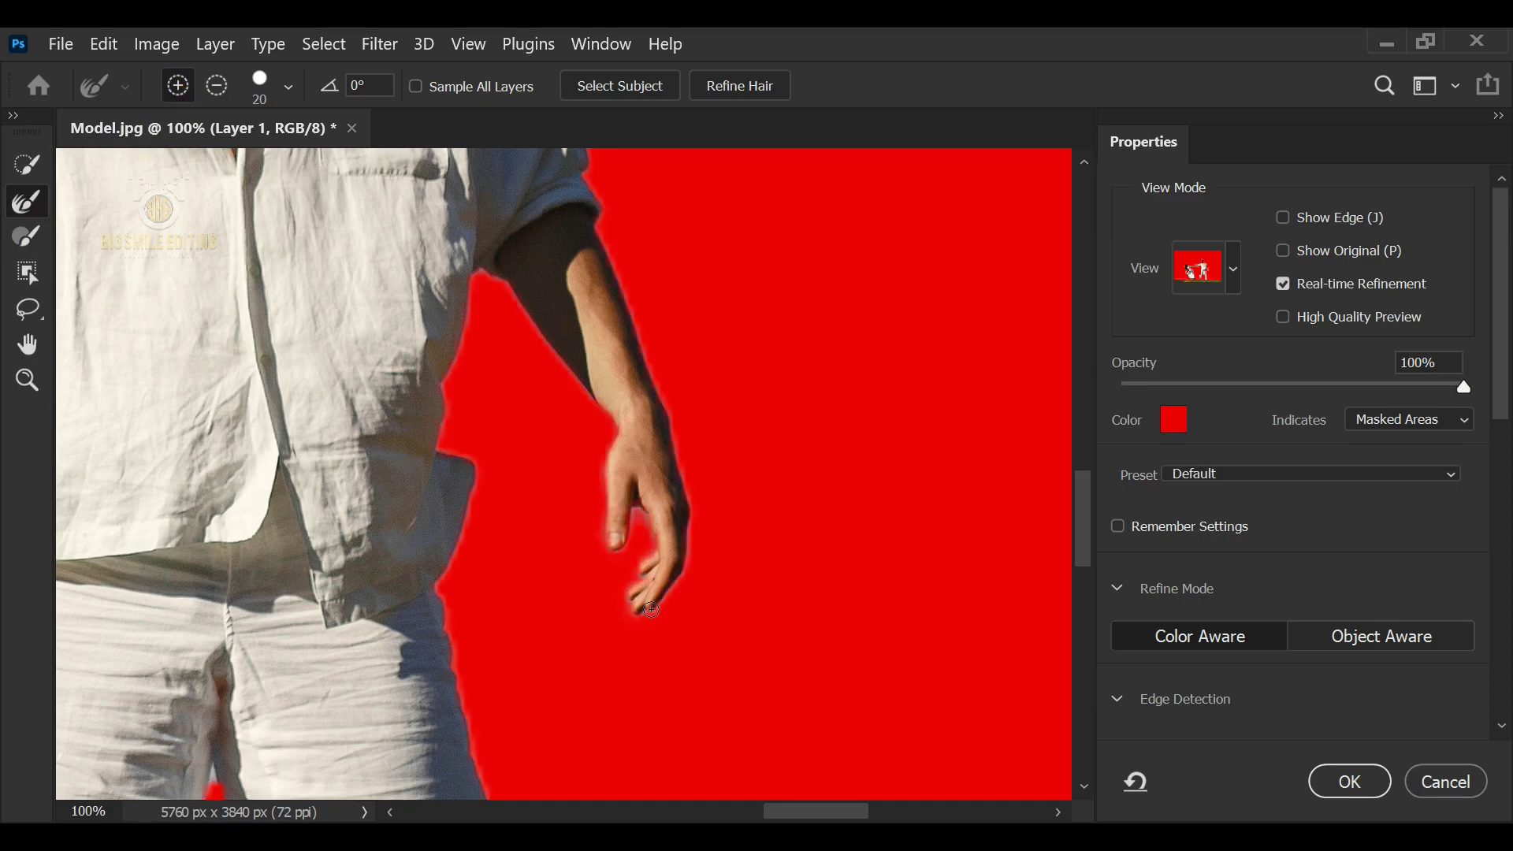
Step: Refine the mask along the right grass edge with a size 35 Refine Edge Brush
{"action": "scroll", "coordinate": [642, 672], "scroll_direction": "down", "scroll_amount": 2}
{"action": "scroll", "coordinate": [709, 564], "scroll_direction": "down", "scroll_amount": 5}
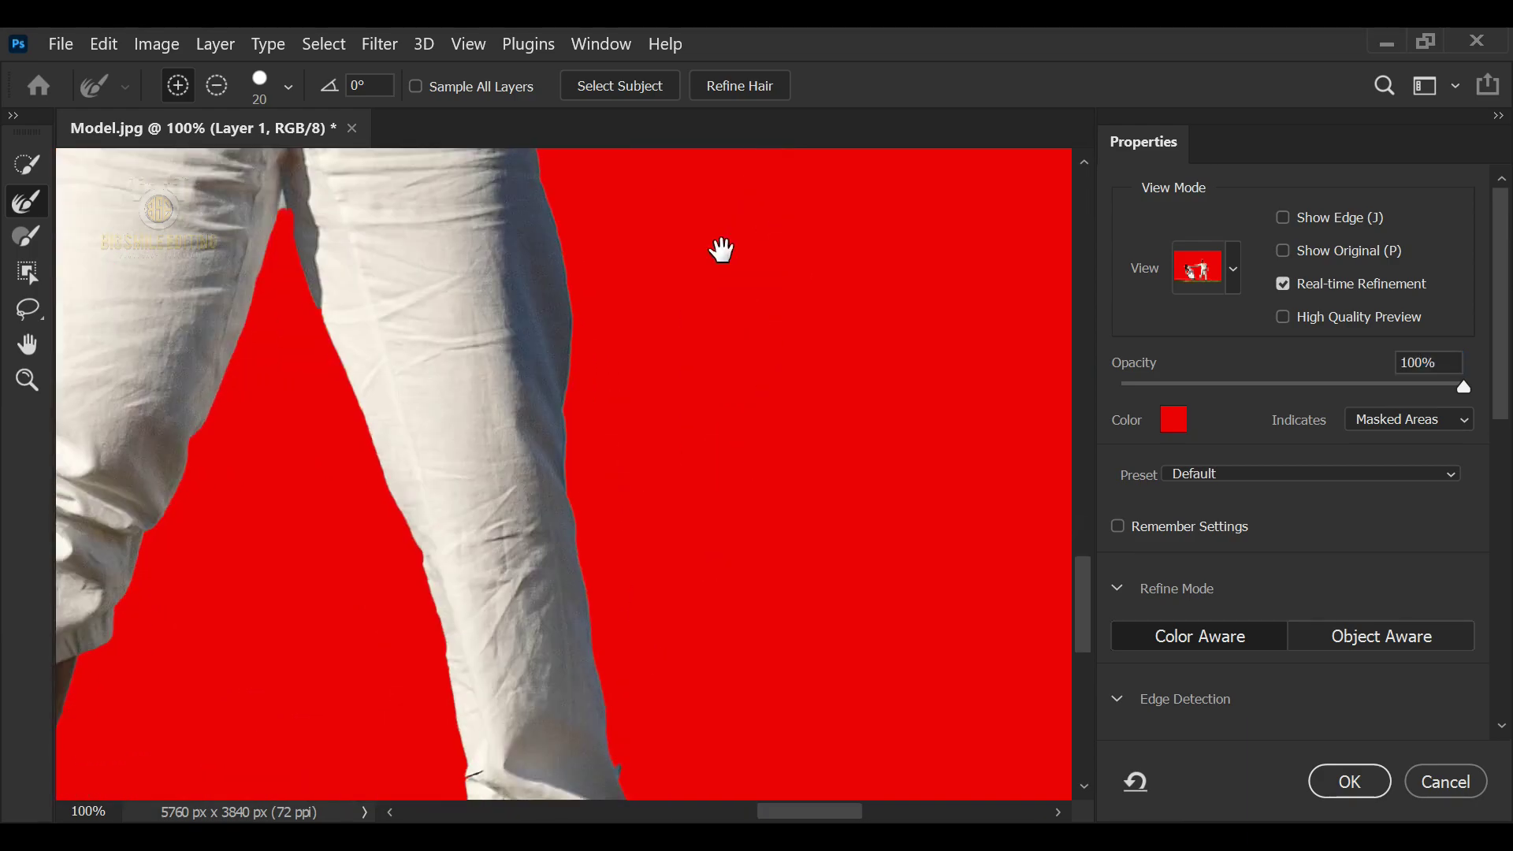
{"action": "scroll", "coordinate": [719, 247], "scroll_direction": "down", "scroll_amount": 5}
{"action": "mouse_move", "coordinate": [674, 631]}
{"action": "left_mouse_down"}
{"action": "mouse_move", "coordinate": [605, 692]}
{"action": "mouse_move", "coordinate": [466, 652]}
{"action": "left_mouse_up"}
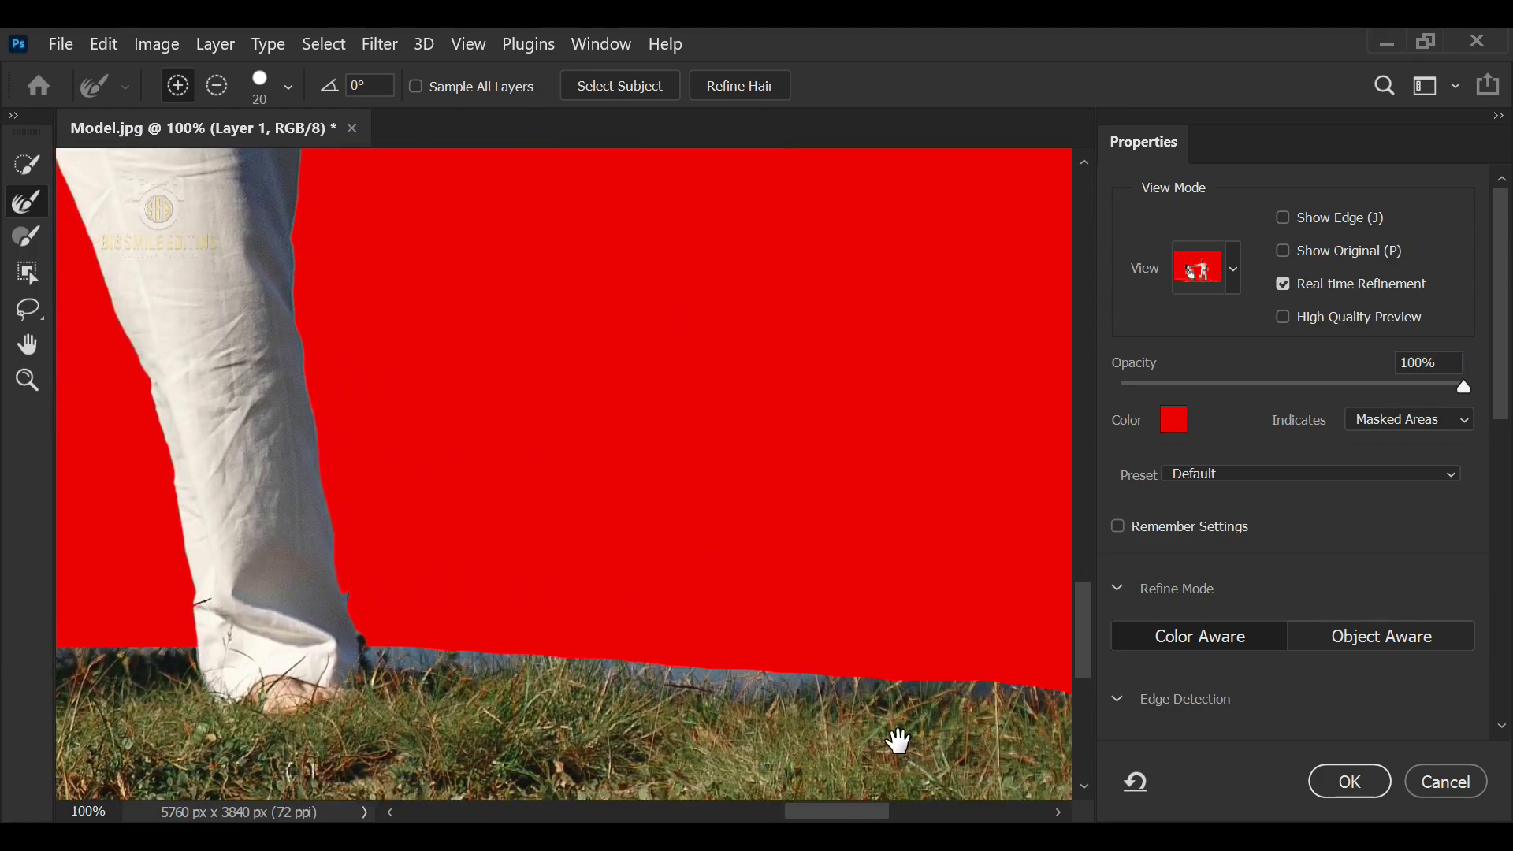
{"action": "mouse_move", "coordinate": [895, 733]}
{"action": "left_mouse_down"}
{"action": "mouse_move", "coordinate": [549, 696]}
{"action": "mouse_move", "coordinate": [487, 666]}
{"action": "left_mouse_up"}
{"action": "left_click_drag", "start_coordinate": [686, 714], "coordinate": [500, 700]}
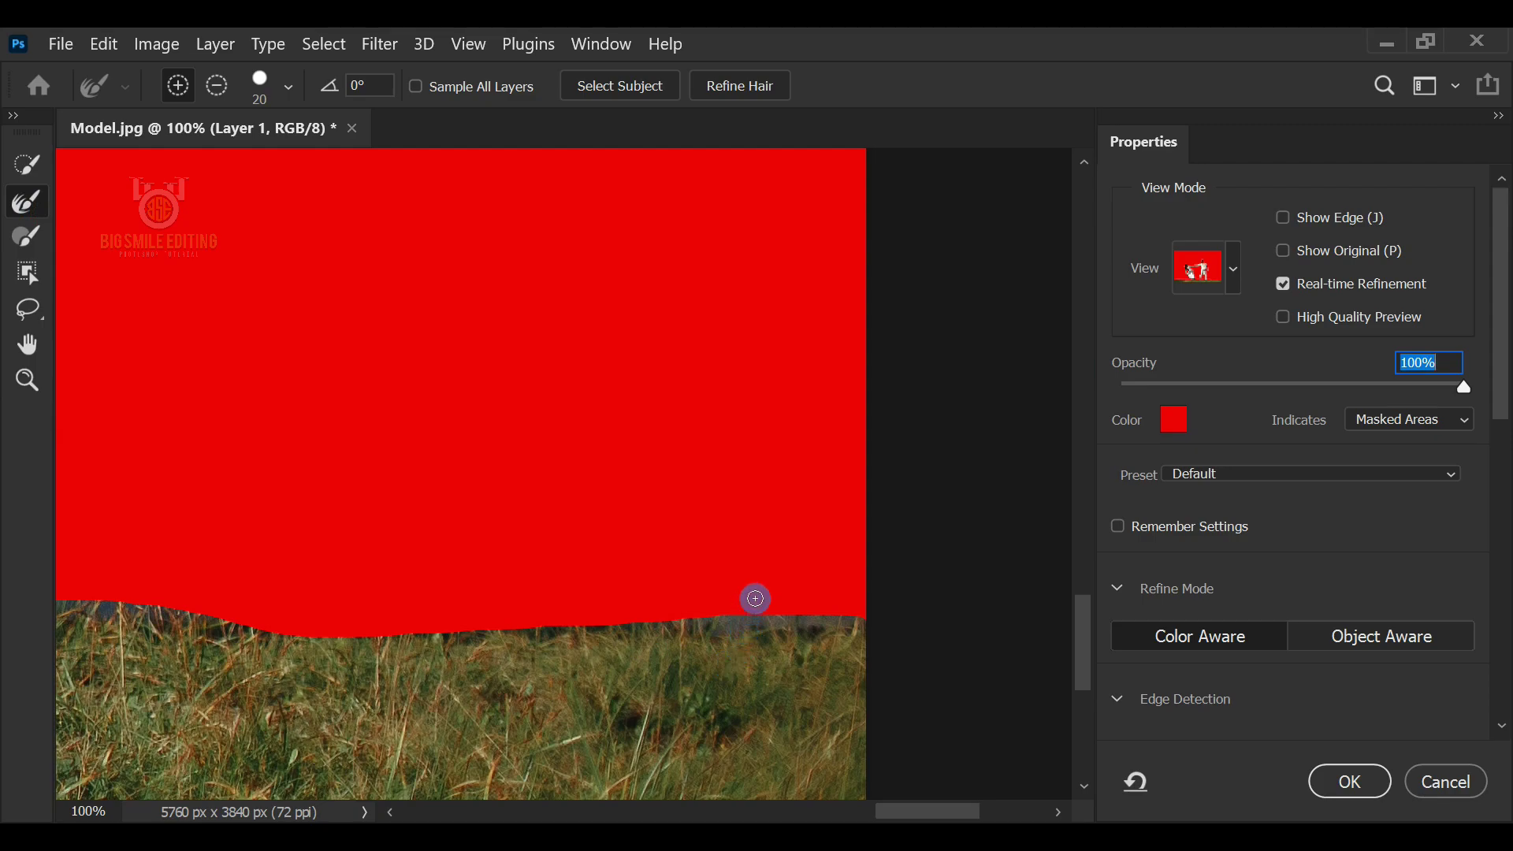
{"action": "key", "text": "bracketright"}
{"action": "key", "text": "bracketright"}
{"action": "key", "text": "bracketright"}
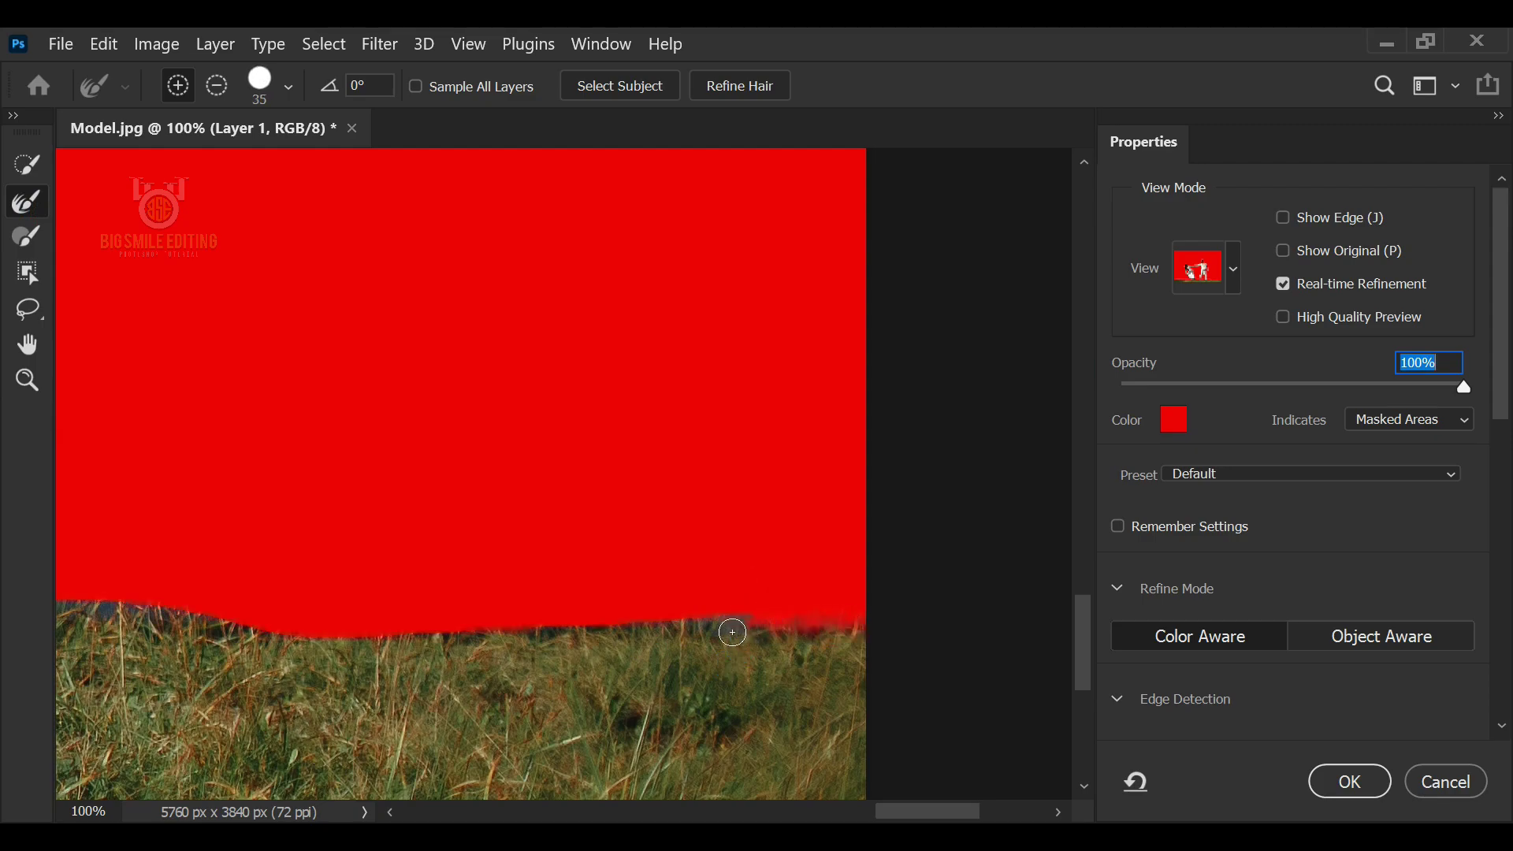
{"action": "left_click_drag", "start_coordinate": [634, 636], "coordinate": [500, 648]}
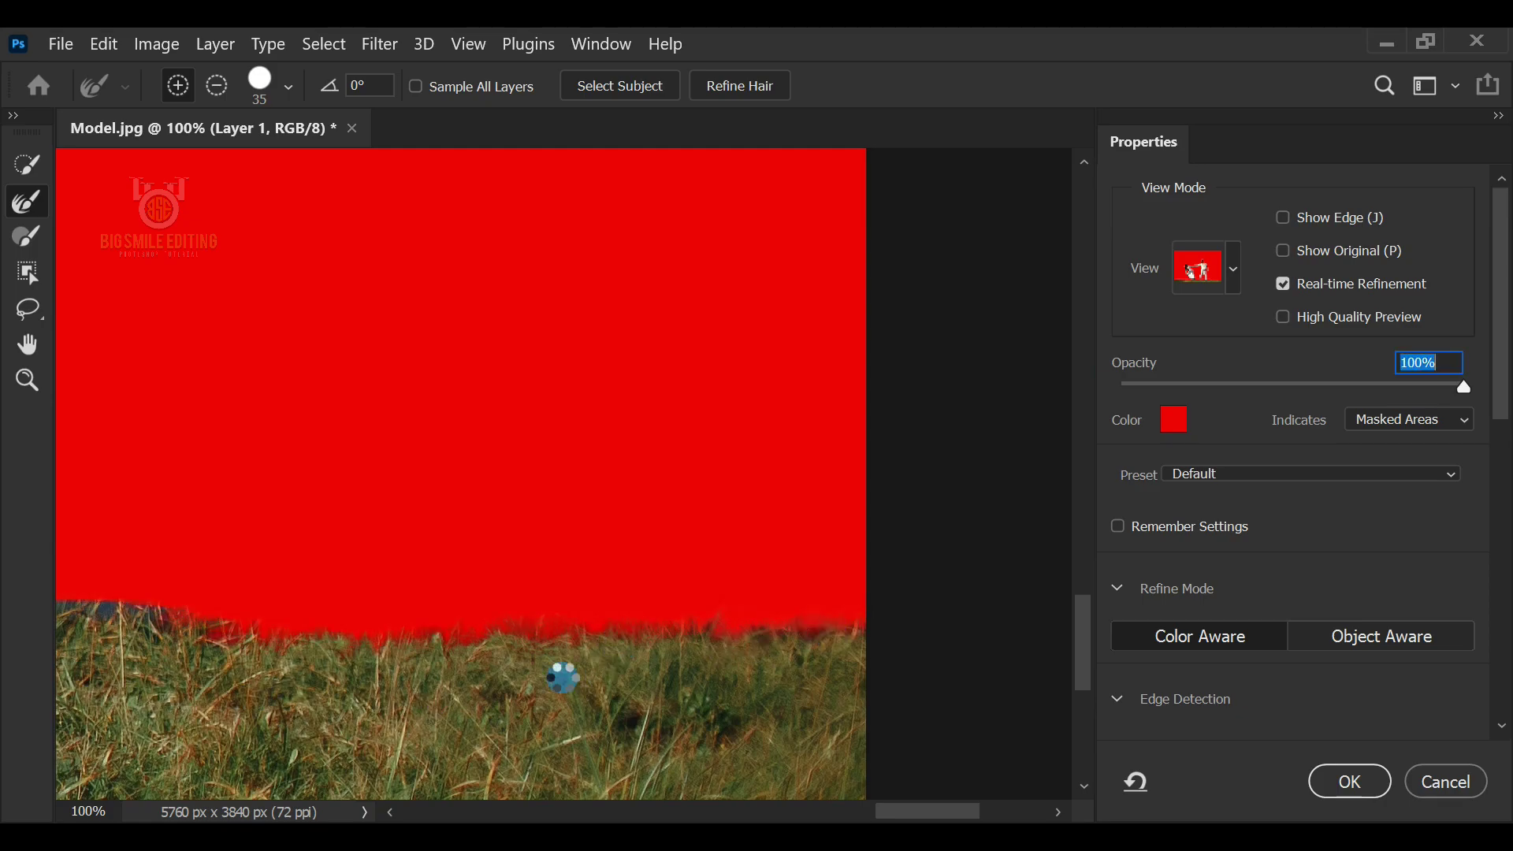
Step: Refine the sky-grass border, then subtract along the grass with a size 15 brush
{"action": "scroll", "coordinate": [575, 688], "scroll_direction": "left", "scroll_amount": 3}
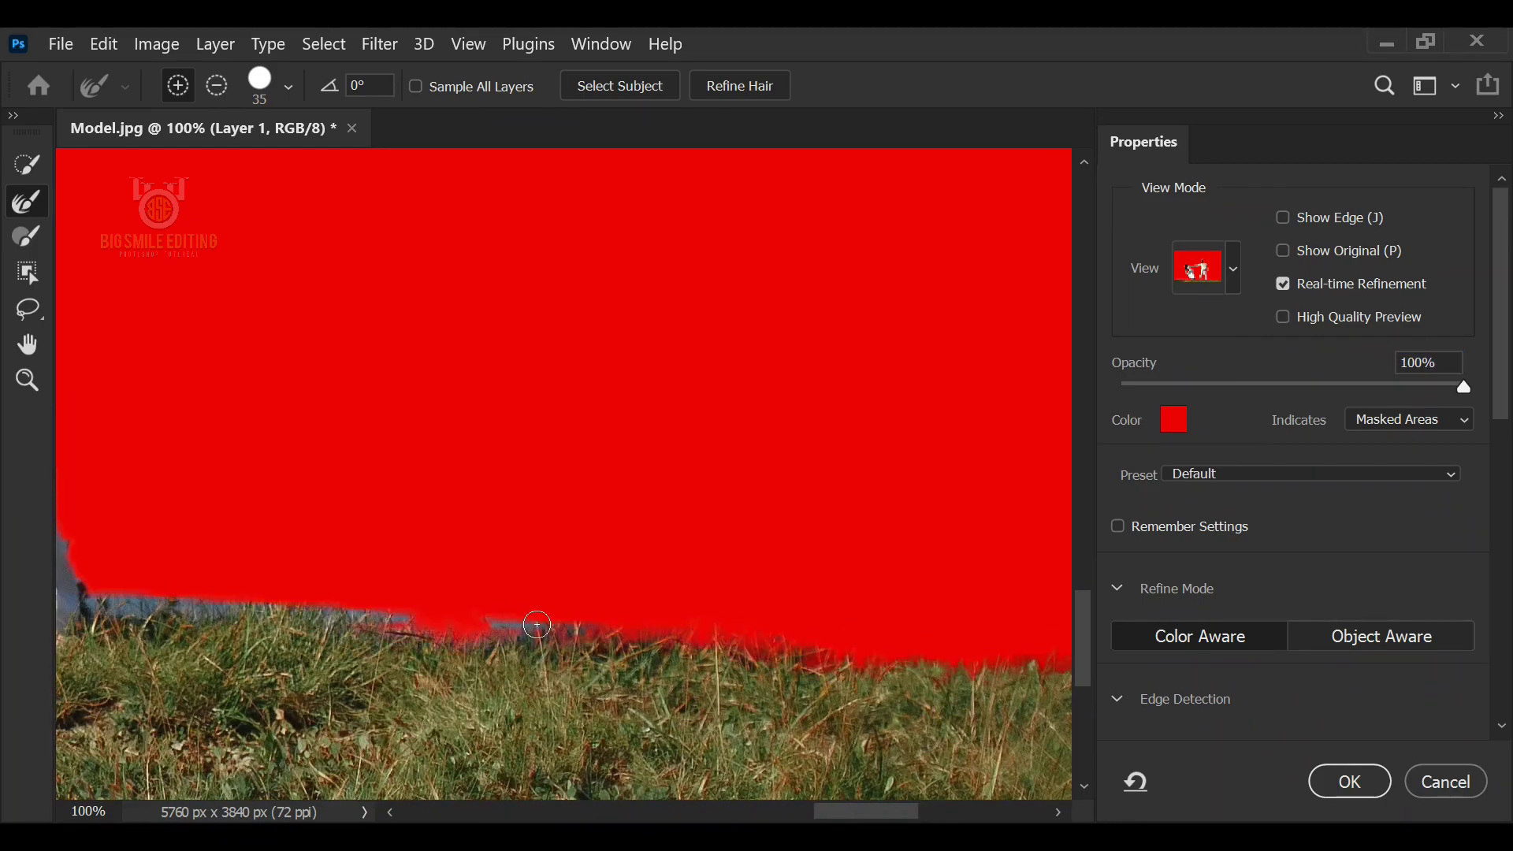
{"action": "left_click_drag", "start_coordinate": [343, 625], "coordinate": [223, 614]}
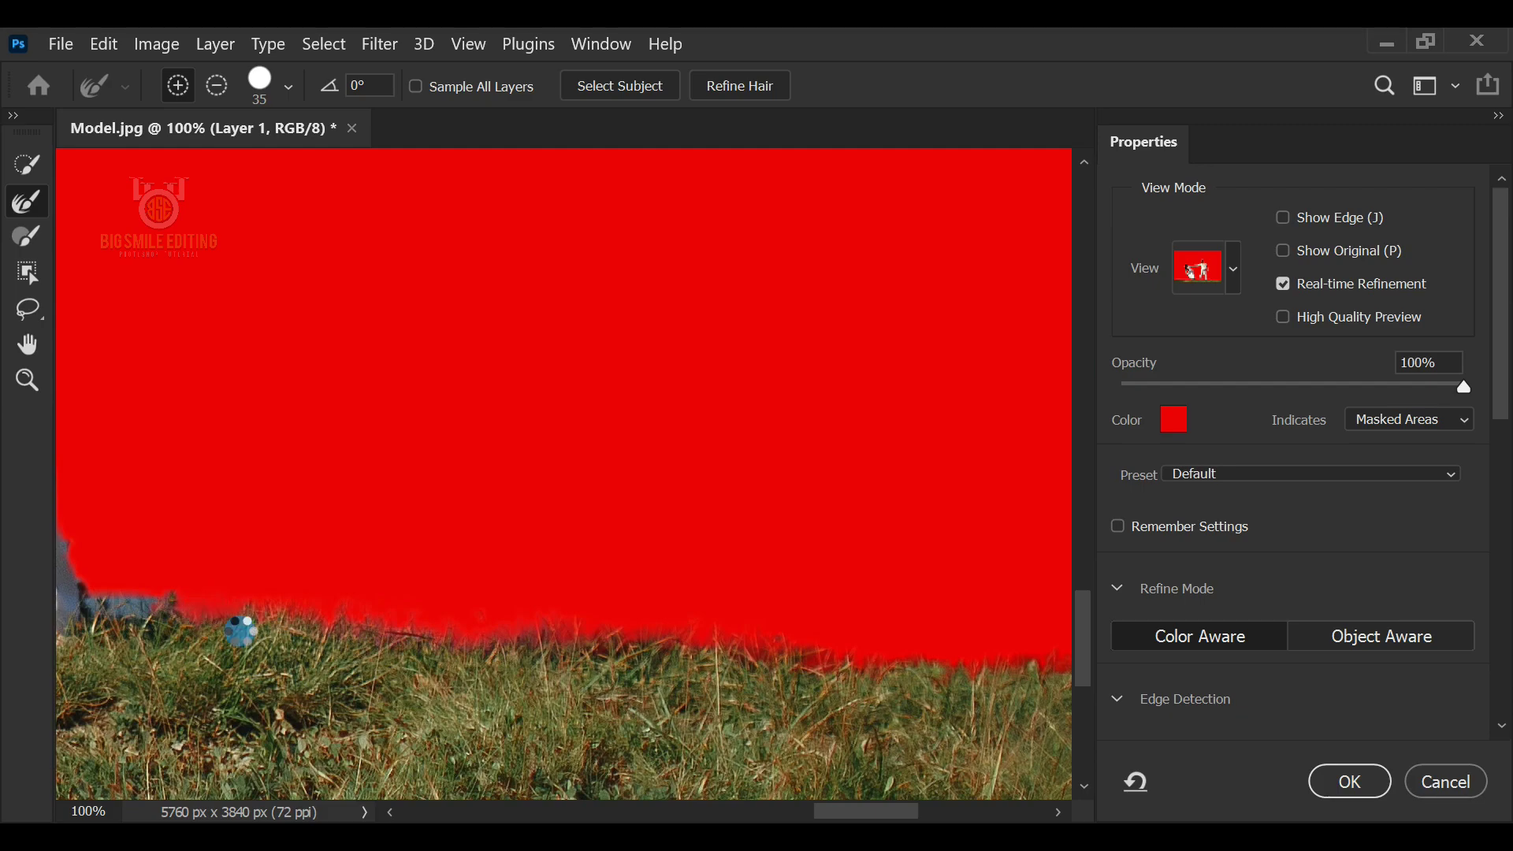
{"action": "scroll", "coordinate": [241, 630], "scroll_direction": "left", "scroll_amount": 3}
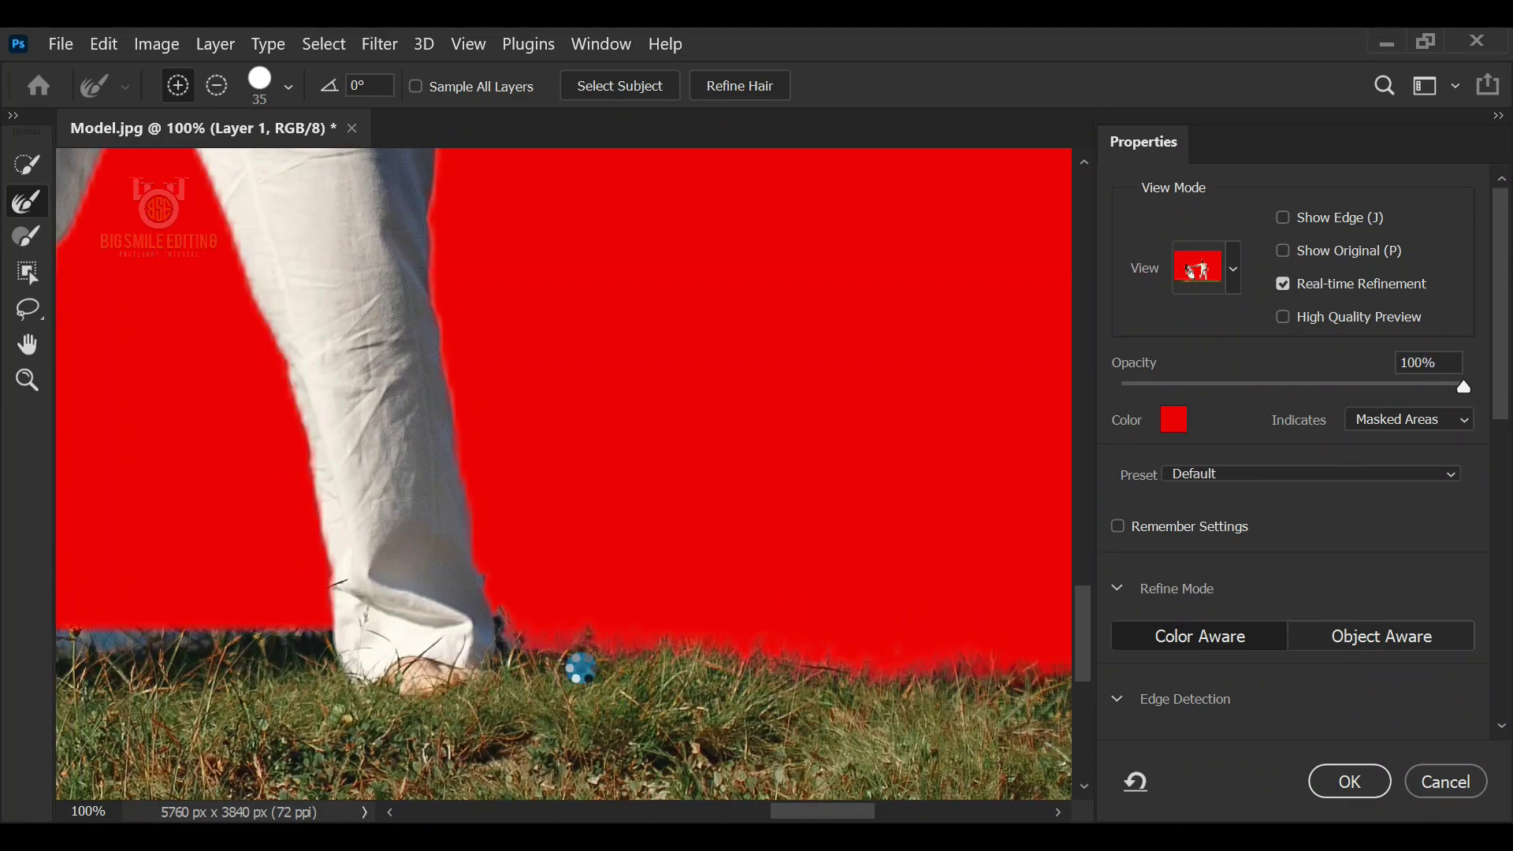
{"action": "left_click_drag", "start_coordinate": [568, 716], "coordinate": [530, 716]}
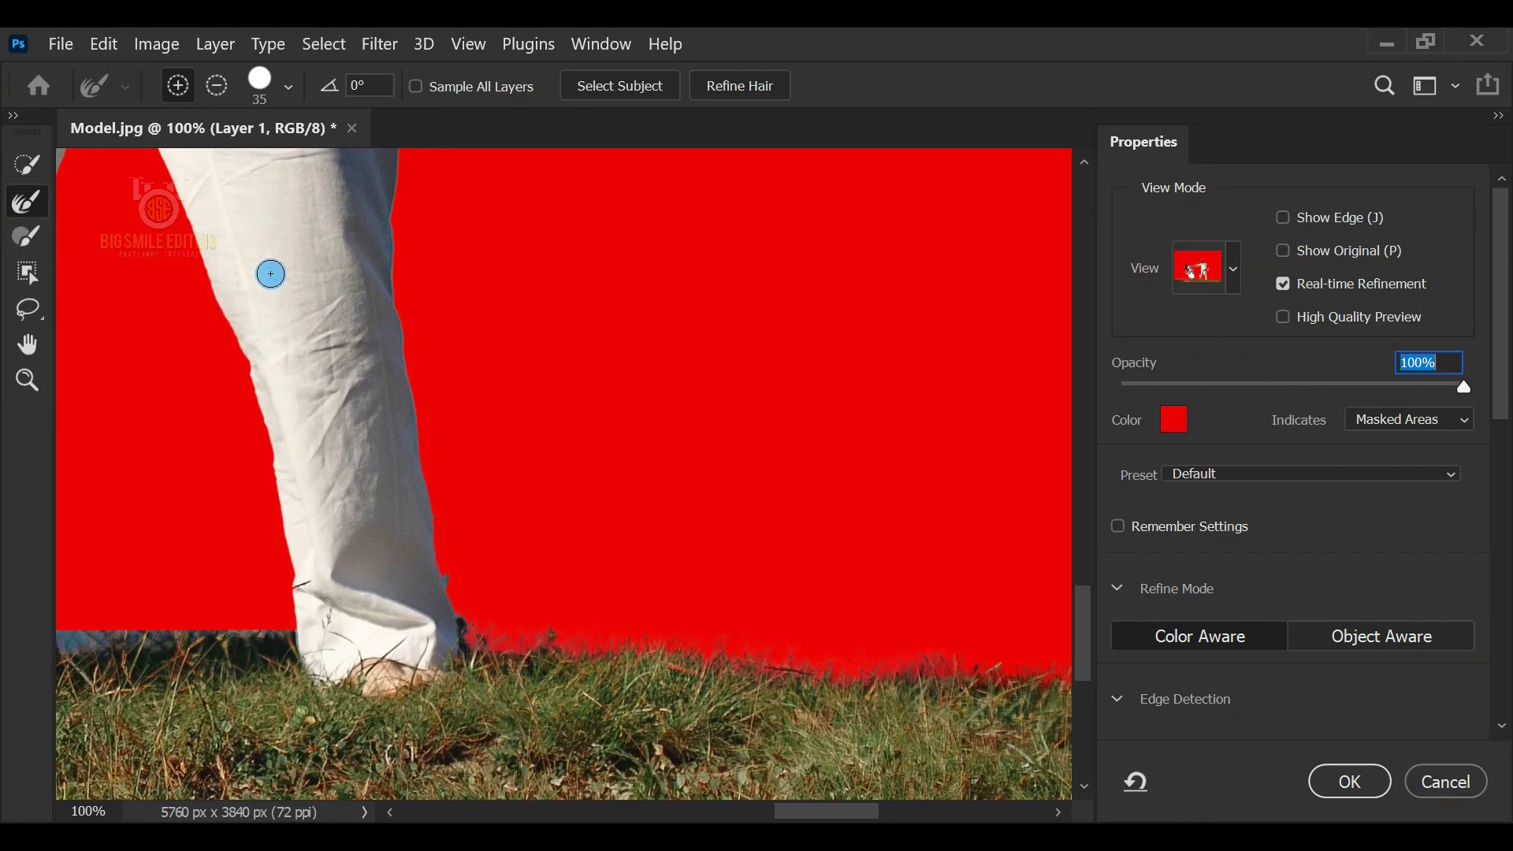
{"action": "left_click", "coordinate": [215, 85]}
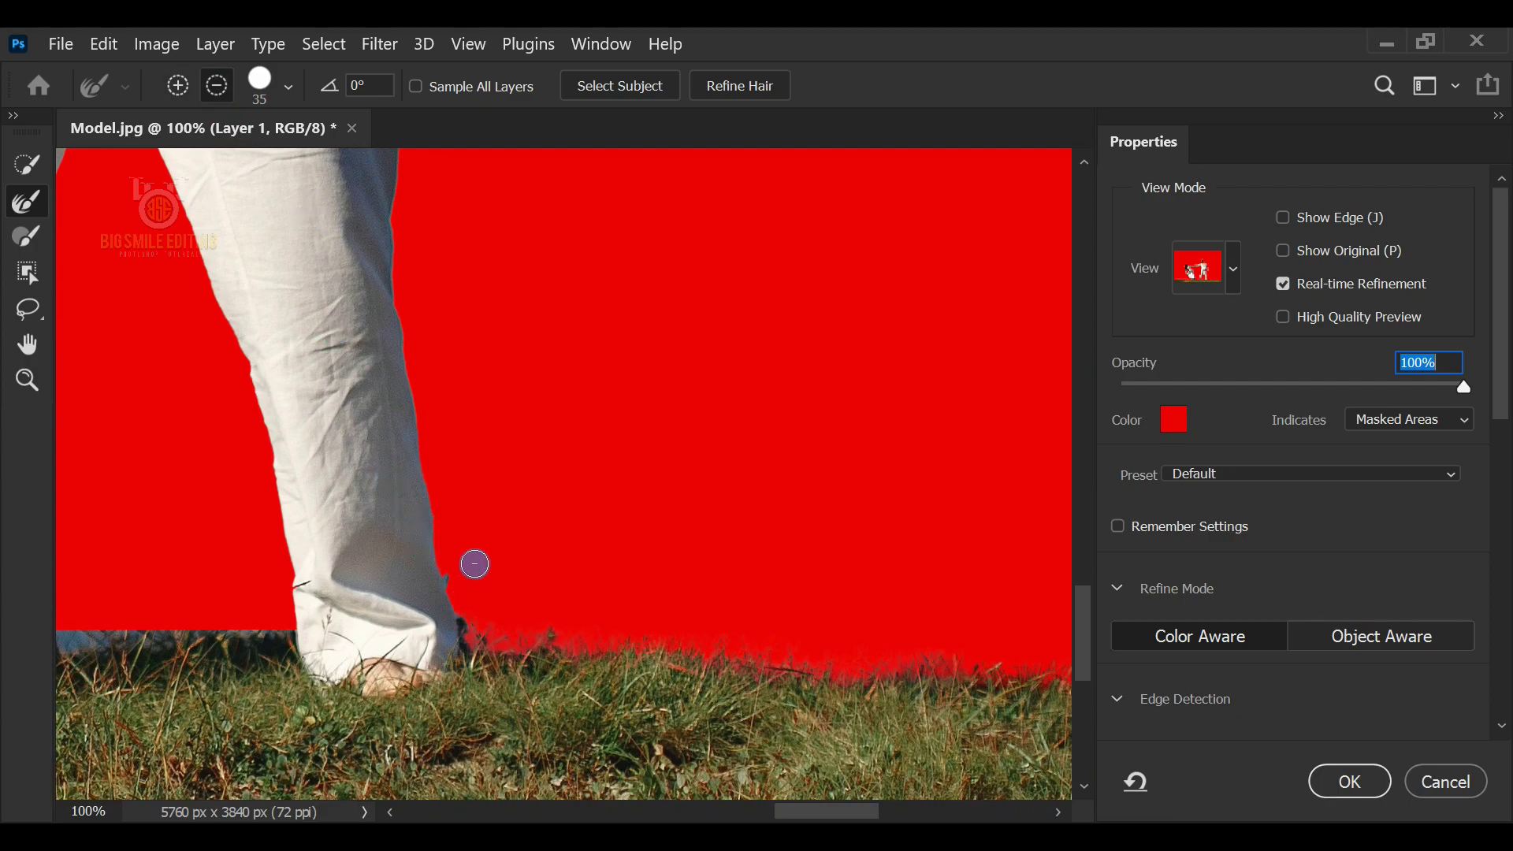
{"action": "key", "text": "bracketleft"}
{"action": "key", "text": "bracketleft"}
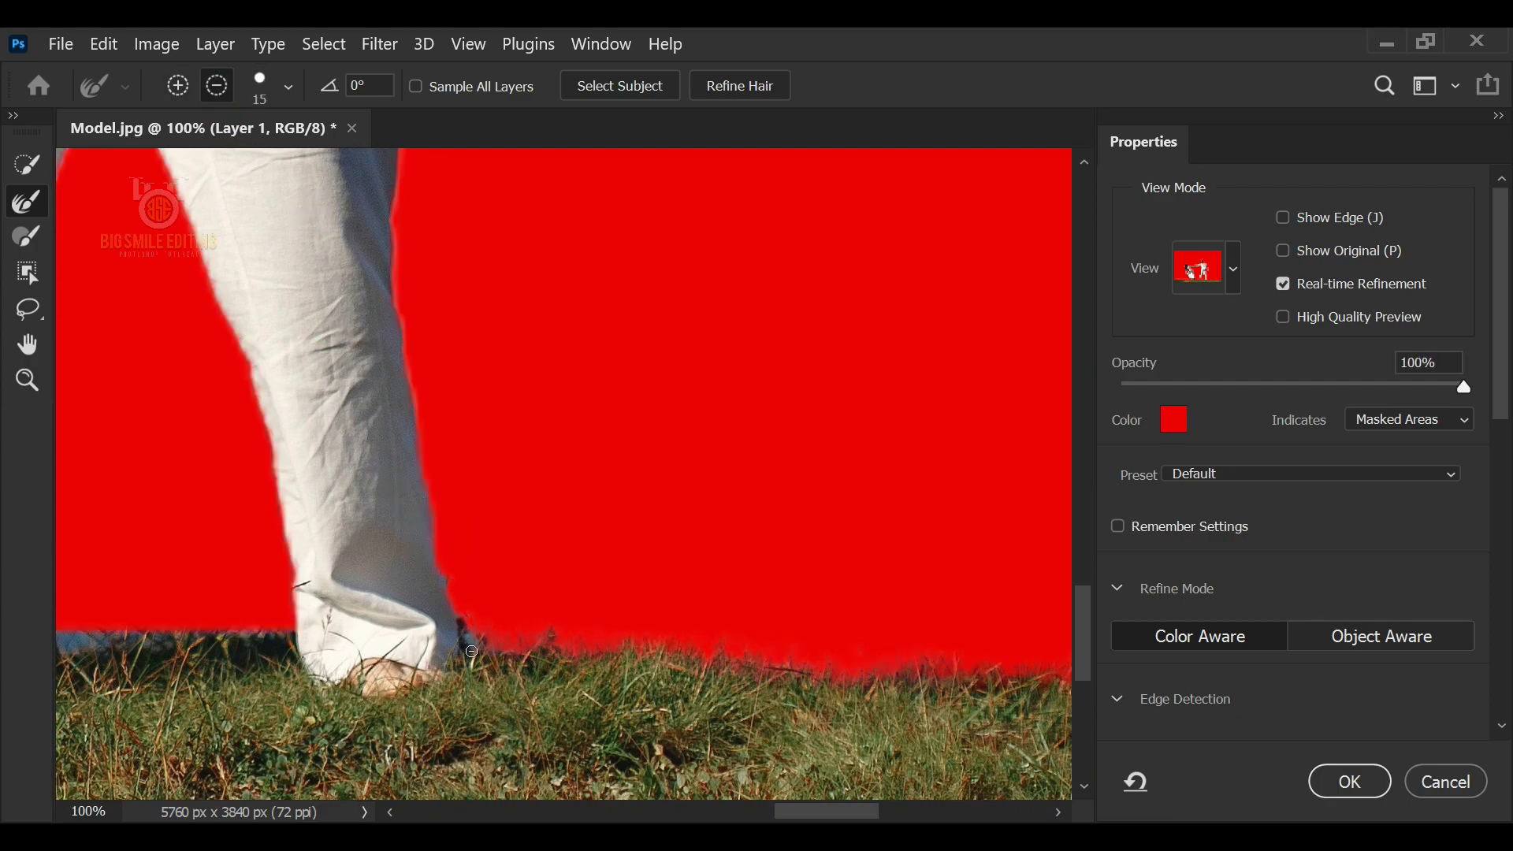
{"action": "left_click_drag", "start_coordinate": [473, 692], "coordinate": [944, 701]}
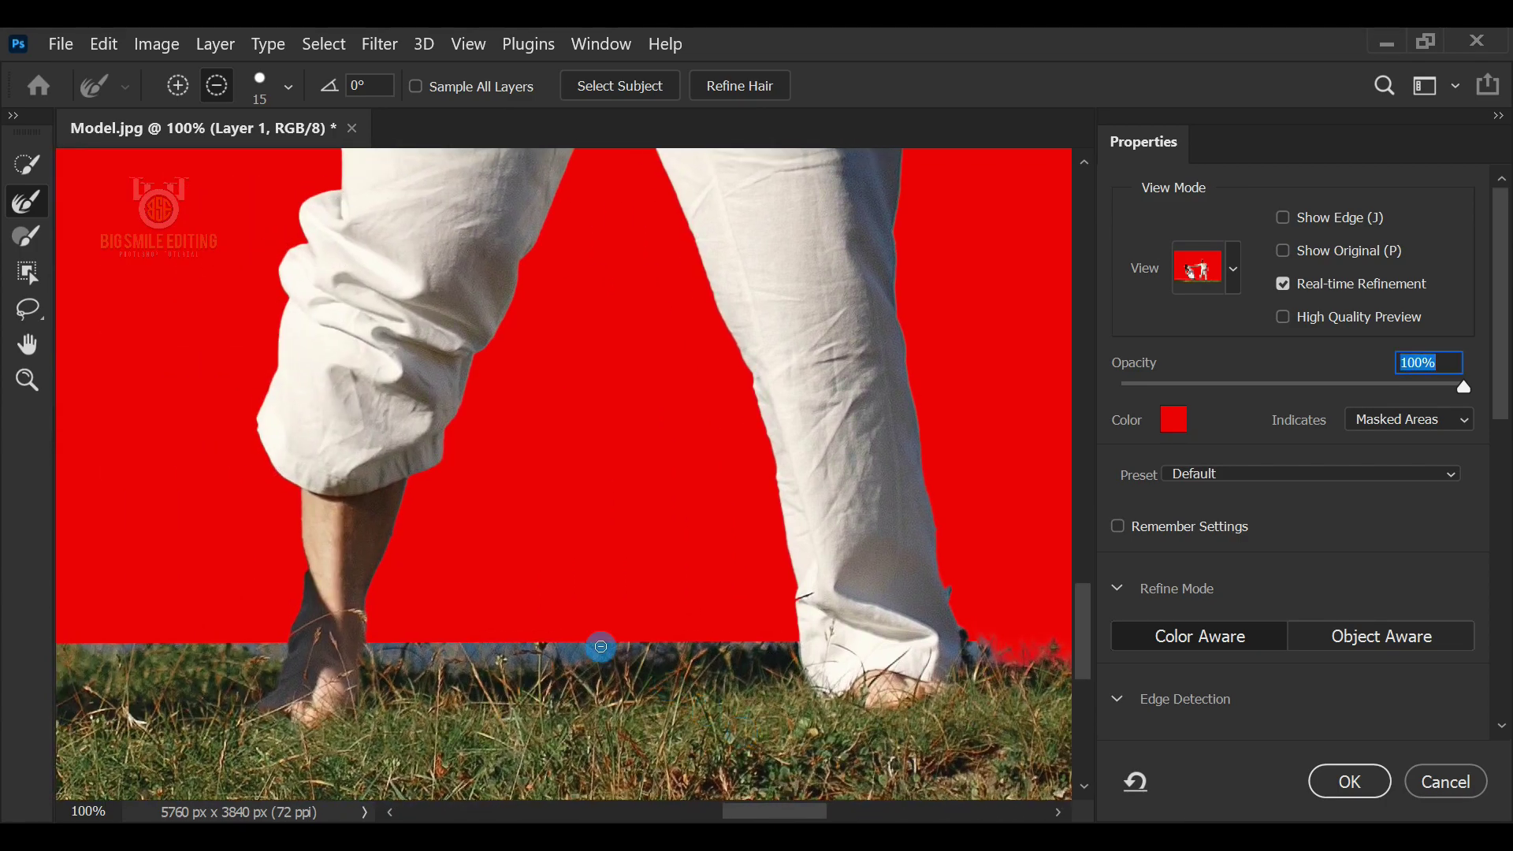
Step: Mask out the bluish sky strip above the grass with a size 30 add brush
{"action": "left_click", "coordinate": [177, 85]}
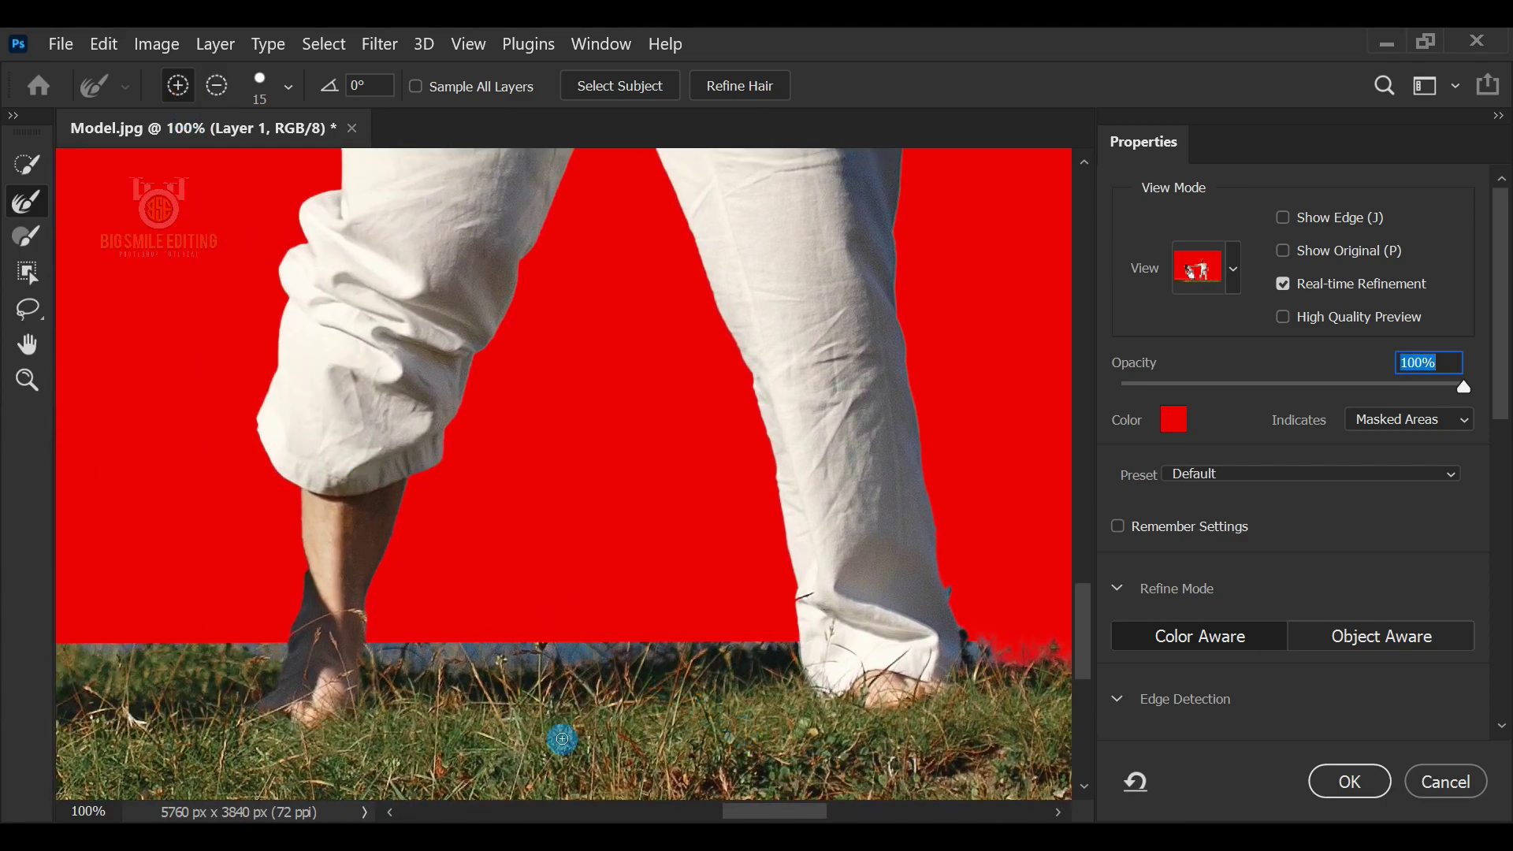
{"action": "left_click_drag", "start_coordinate": [780, 674], "coordinate": [726, 648]}
{"action": "key", "text": "bracketright"}
{"action": "key", "text": "bracketright"}
{"action": "key", "text": "bracketright"}
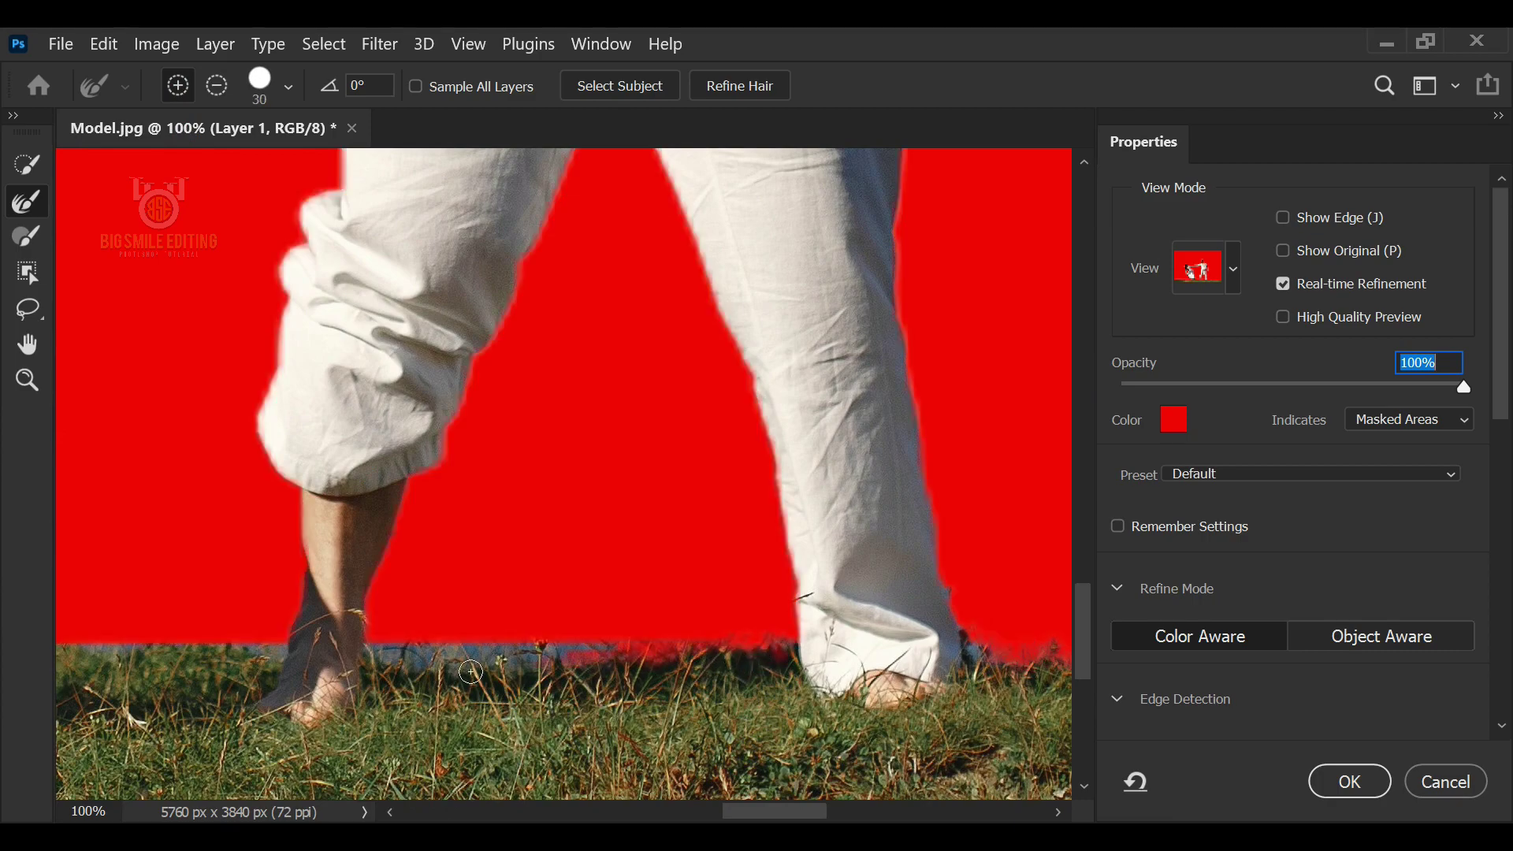
{"action": "left_click_drag", "start_coordinate": [471, 671], "coordinate": [623, 648]}
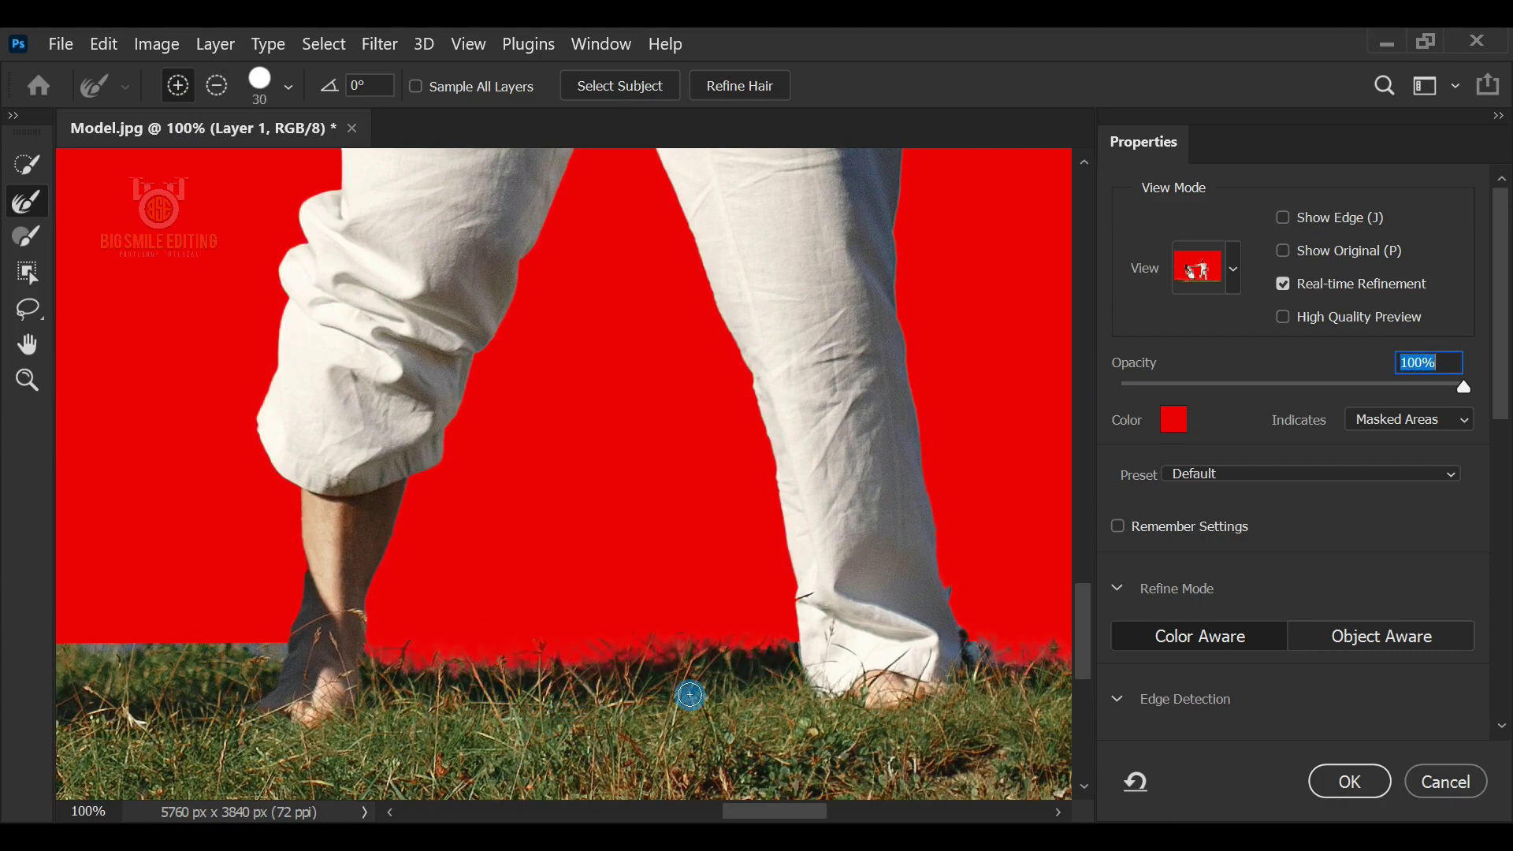
{"action": "scroll", "coordinate": [689, 693], "scroll_direction": "left", "scroll_amount": 5}
{"action": "scroll", "coordinate": [770, 709], "scroll_direction": "left", "scroll_amount": 3}
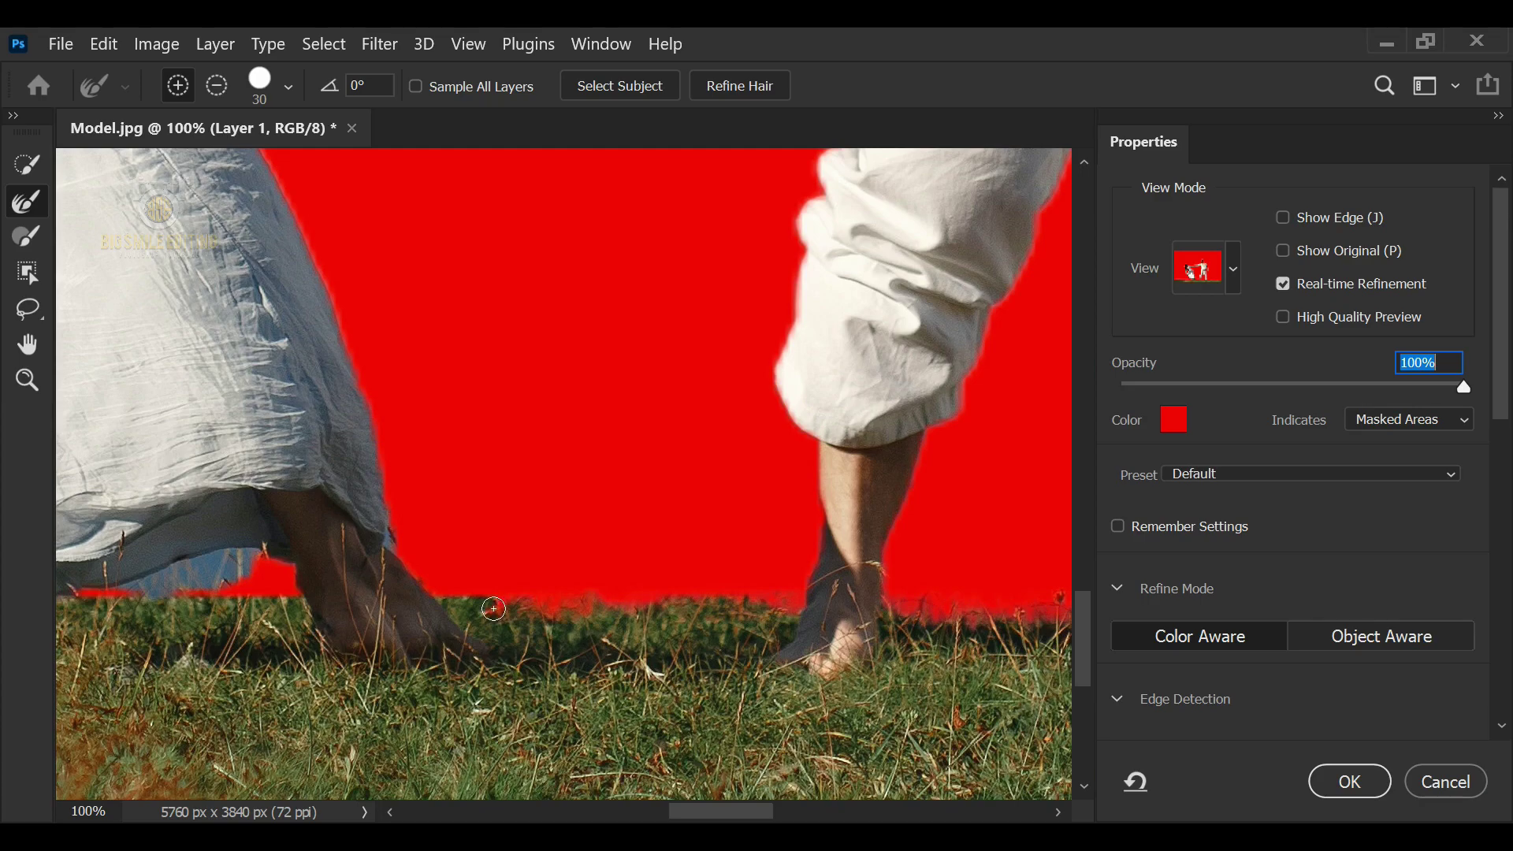
Step: Clear the sky strip along the grass near the white dress and at the left edge
{"action": "key", "text": "space"}
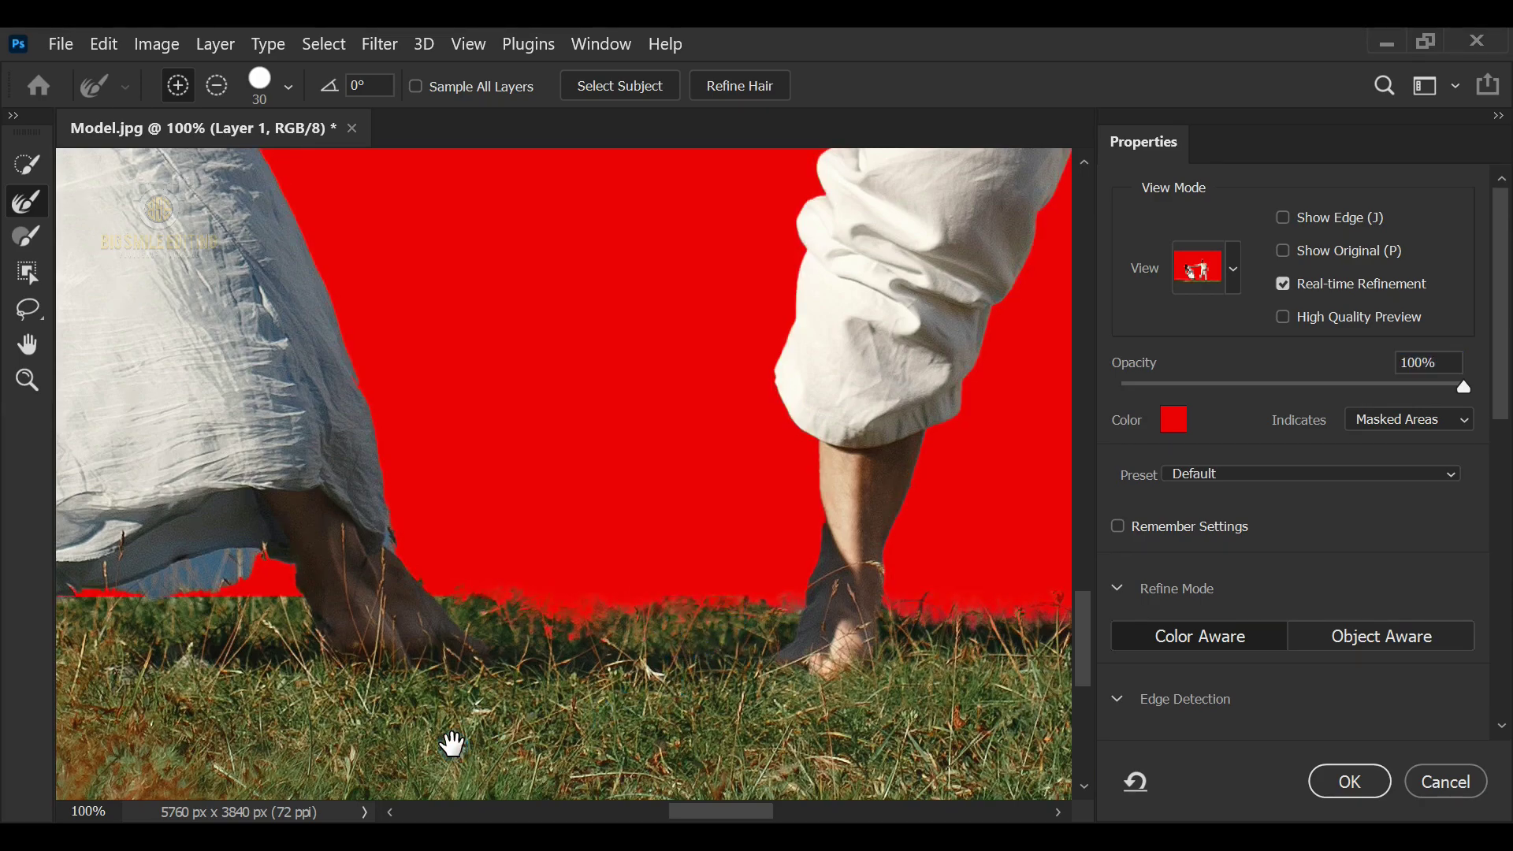
{"action": "left_click_drag", "start_coordinate": [452, 743], "coordinate": [919, 767]}
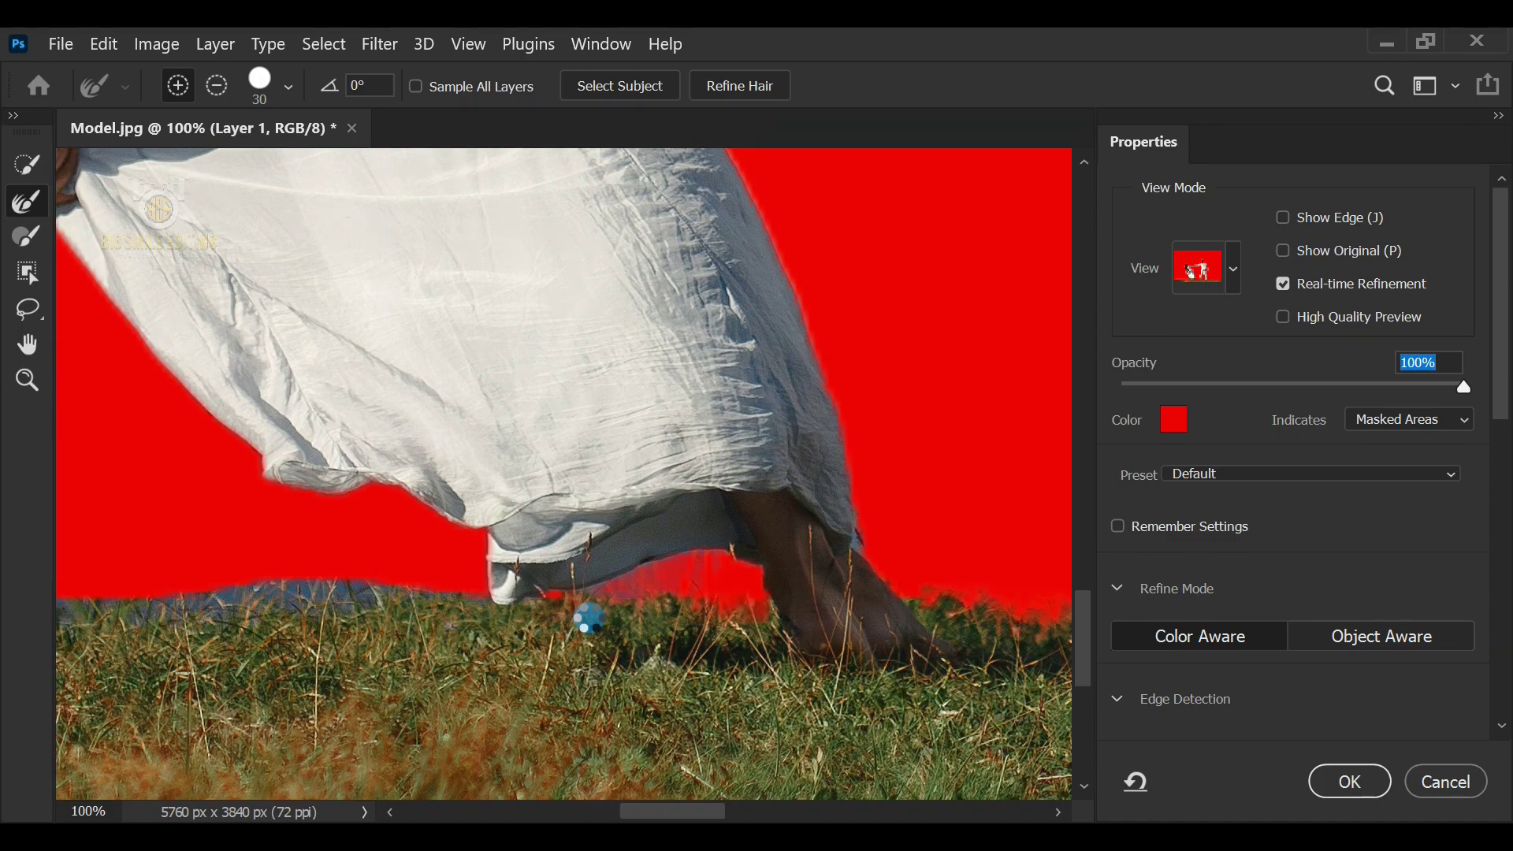
{"action": "left_click_drag", "start_coordinate": [581, 617], "coordinate": [919, 665]}
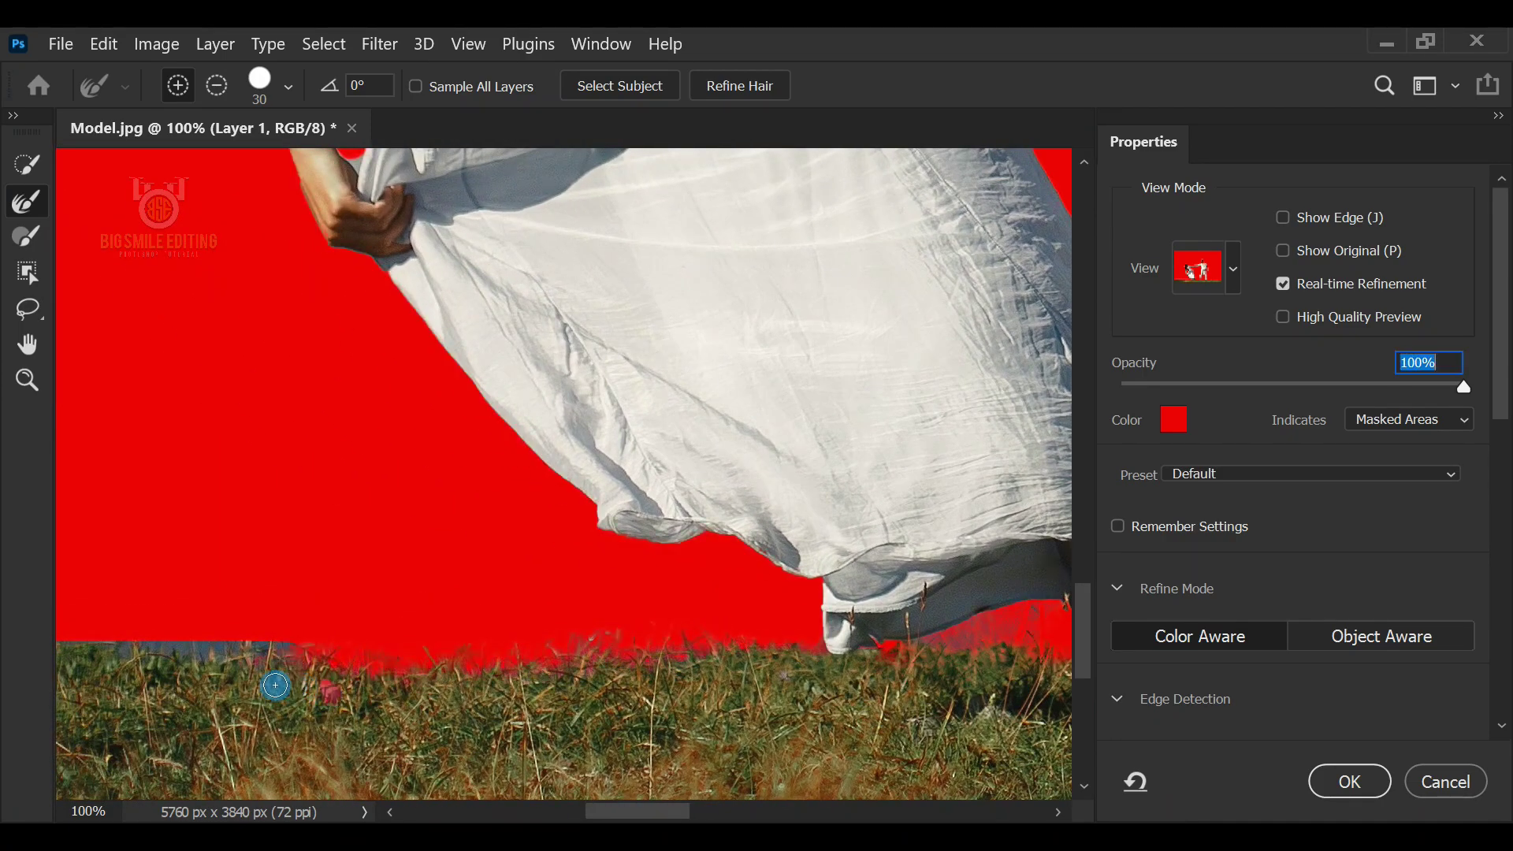
{"action": "left_click_drag", "start_coordinate": [276, 685], "coordinate": [983, 642]}
{"action": "left_click_drag", "start_coordinate": [327, 596], "coordinate": [548, 591]}
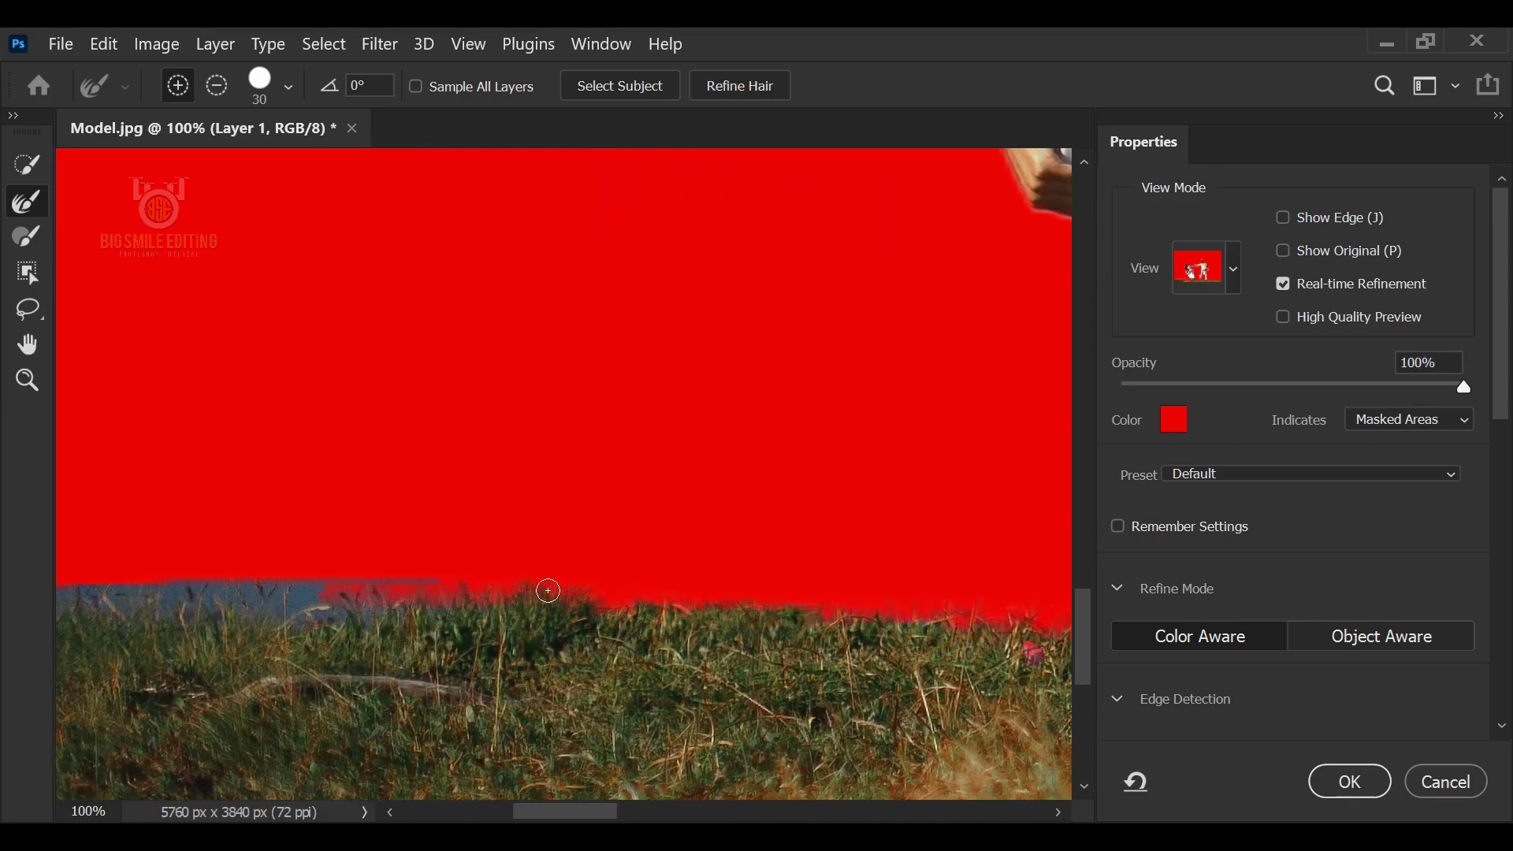
{"action": "left_click_drag", "start_coordinate": [210, 618], "coordinate": [620, 618]}
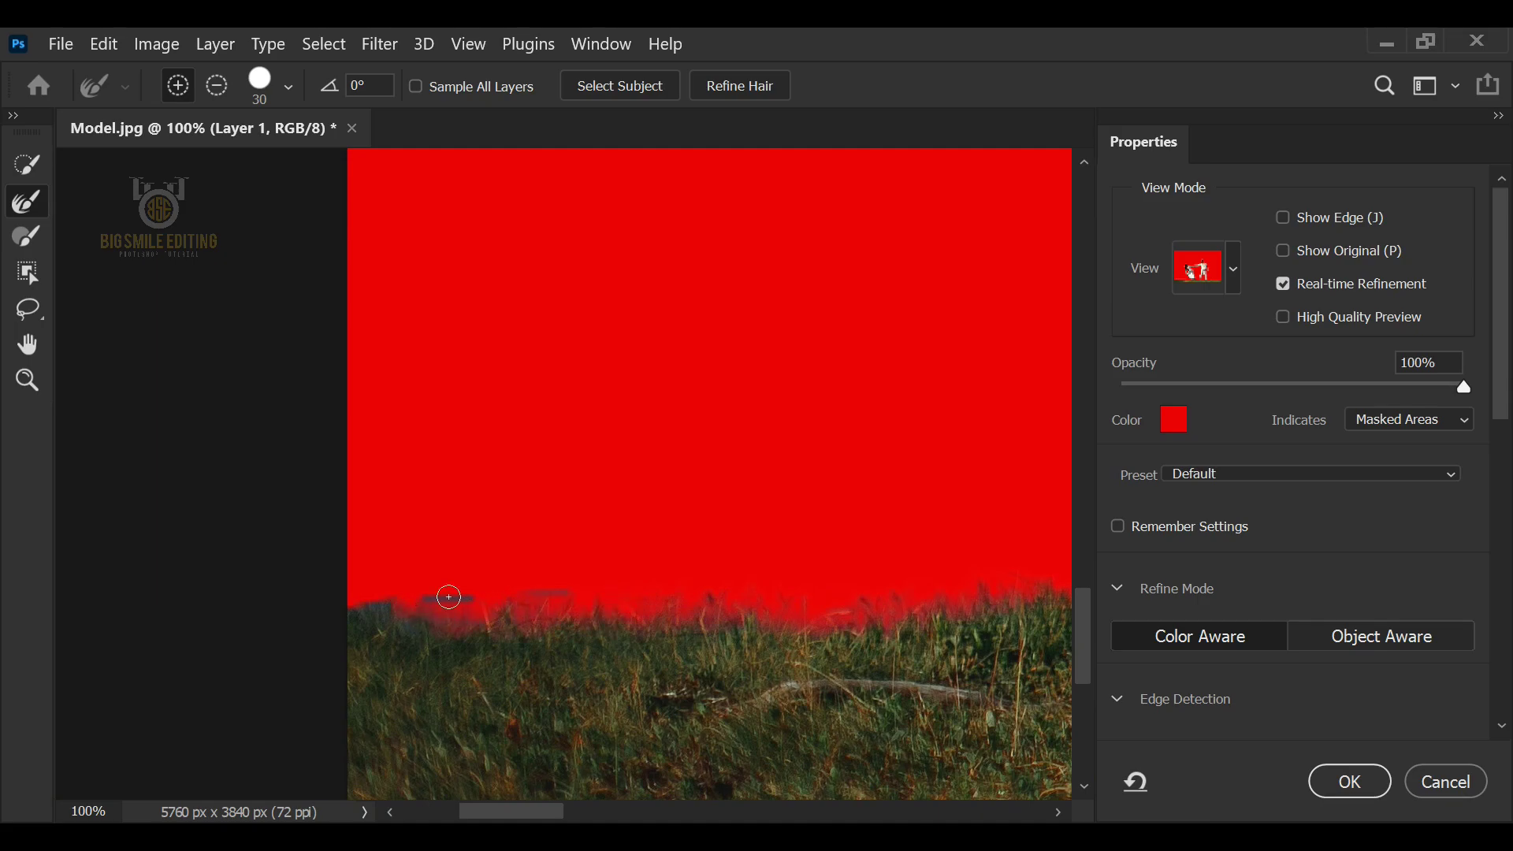
{"action": "left_click_drag", "start_coordinate": [369, 609], "coordinate": [427, 655]}
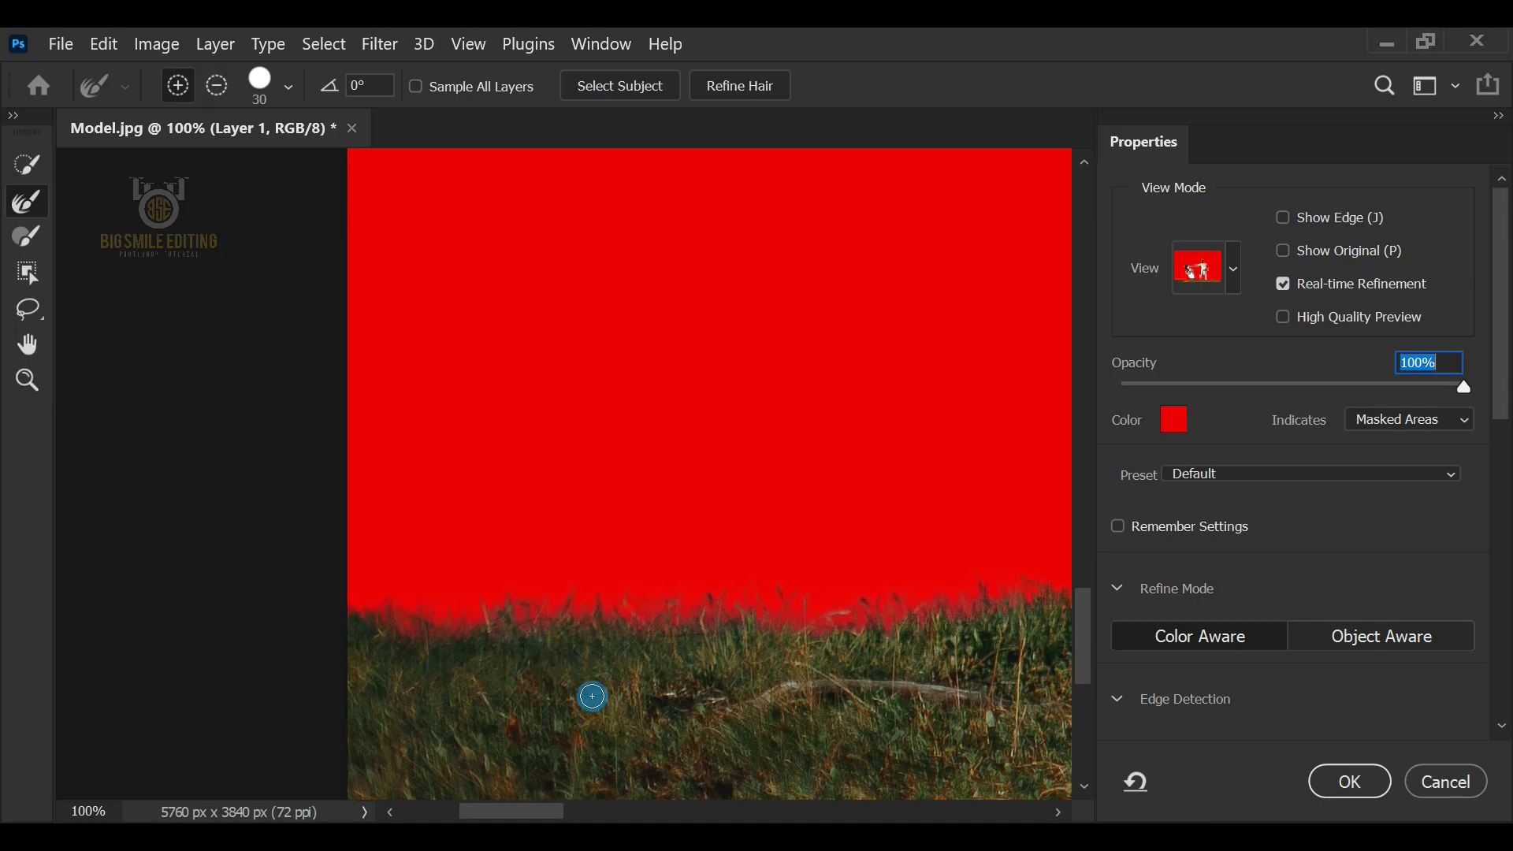
{"action": "left_click", "coordinate": [43, 389]}
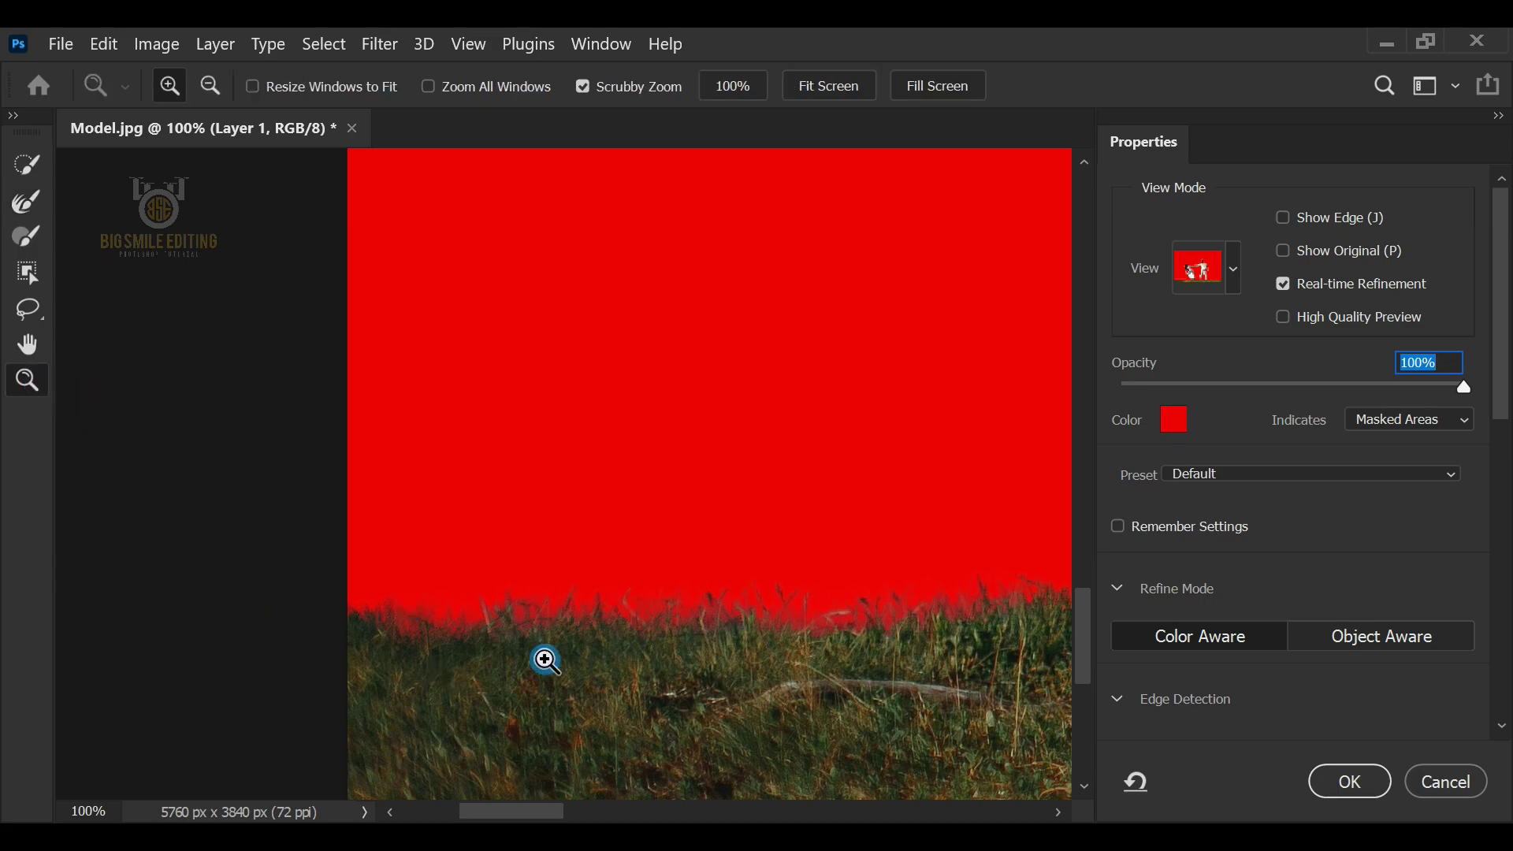
{"action": "left_click", "coordinate": [629, 605]}
{"action": "left_click", "coordinate": [906, 635], "text": "alt"}
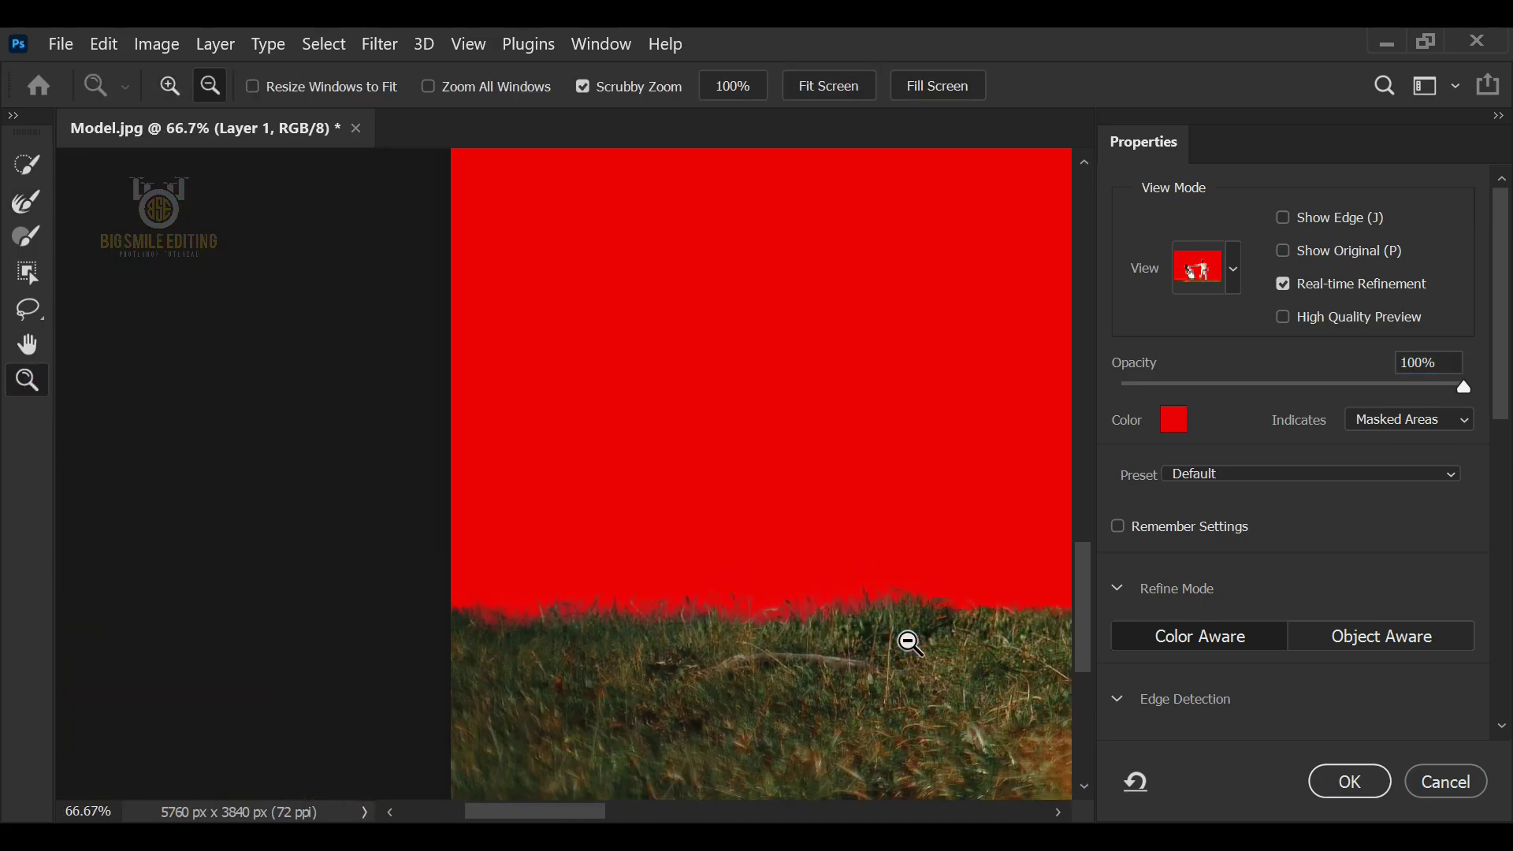
{"action": "left_click", "coordinate": [828, 89]}
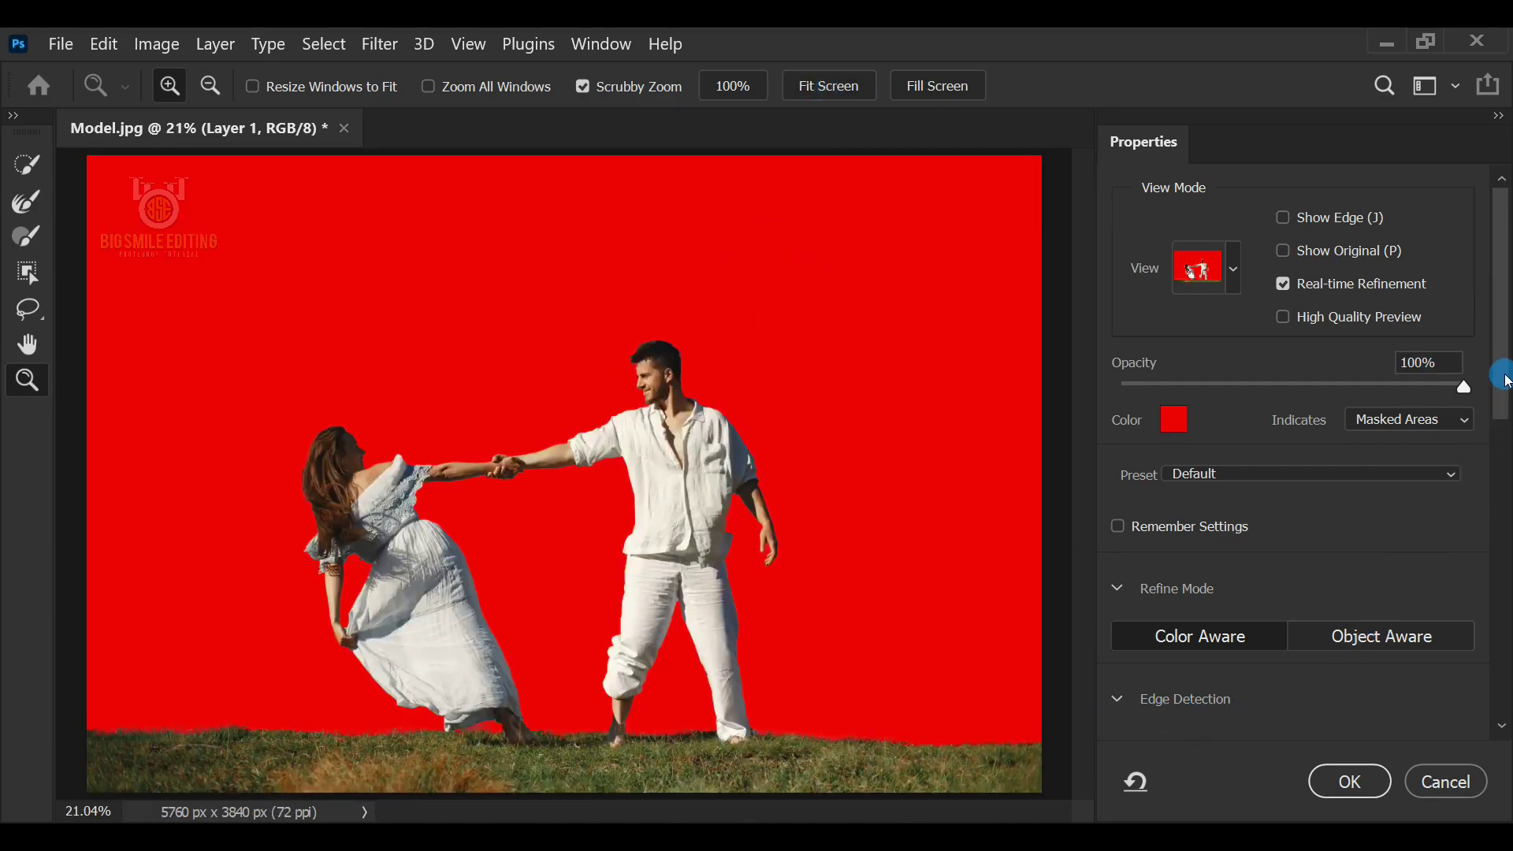
{"action": "left_click_drag", "start_coordinate": [1500, 381], "coordinate": [1505, 706]}
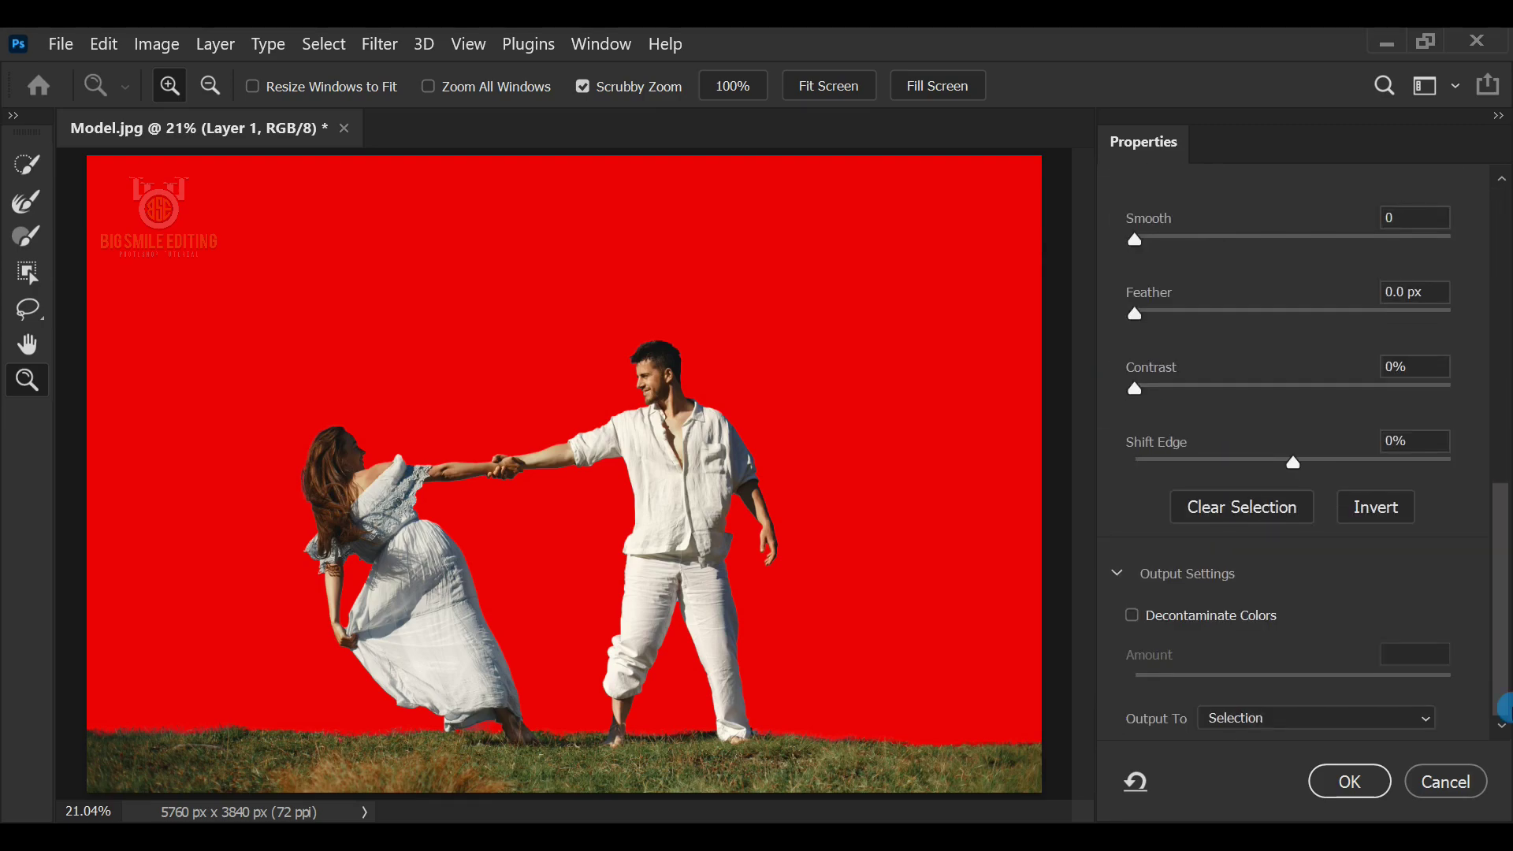
Step: Output the refined selection as a Layer Mask on Layer 1 and confirm
{"action": "left_click", "coordinate": [1427, 726]}
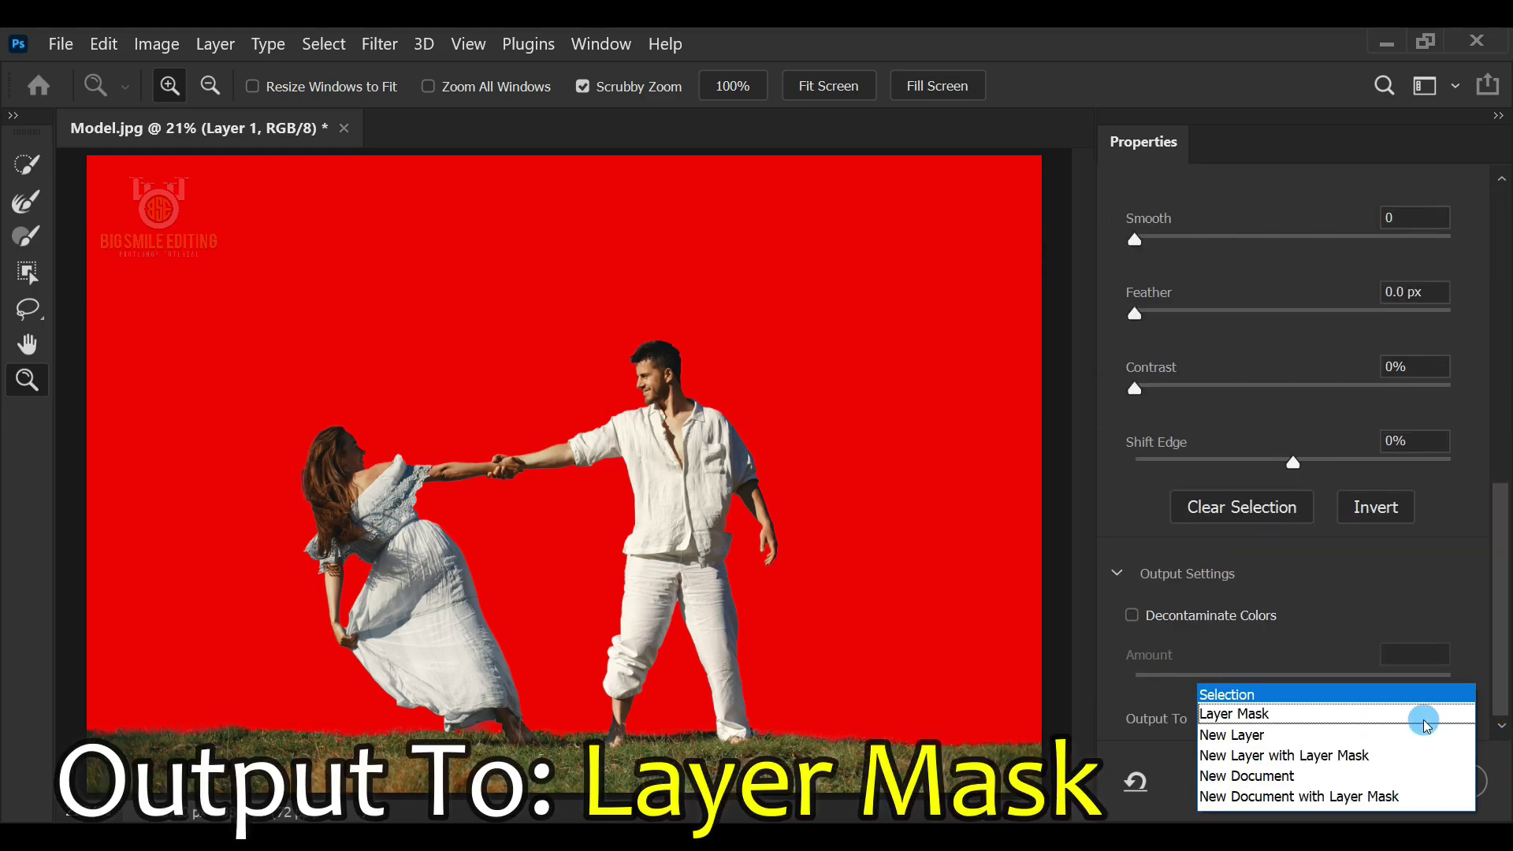
{"action": "left_click", "coordinate": [1261, 714]}
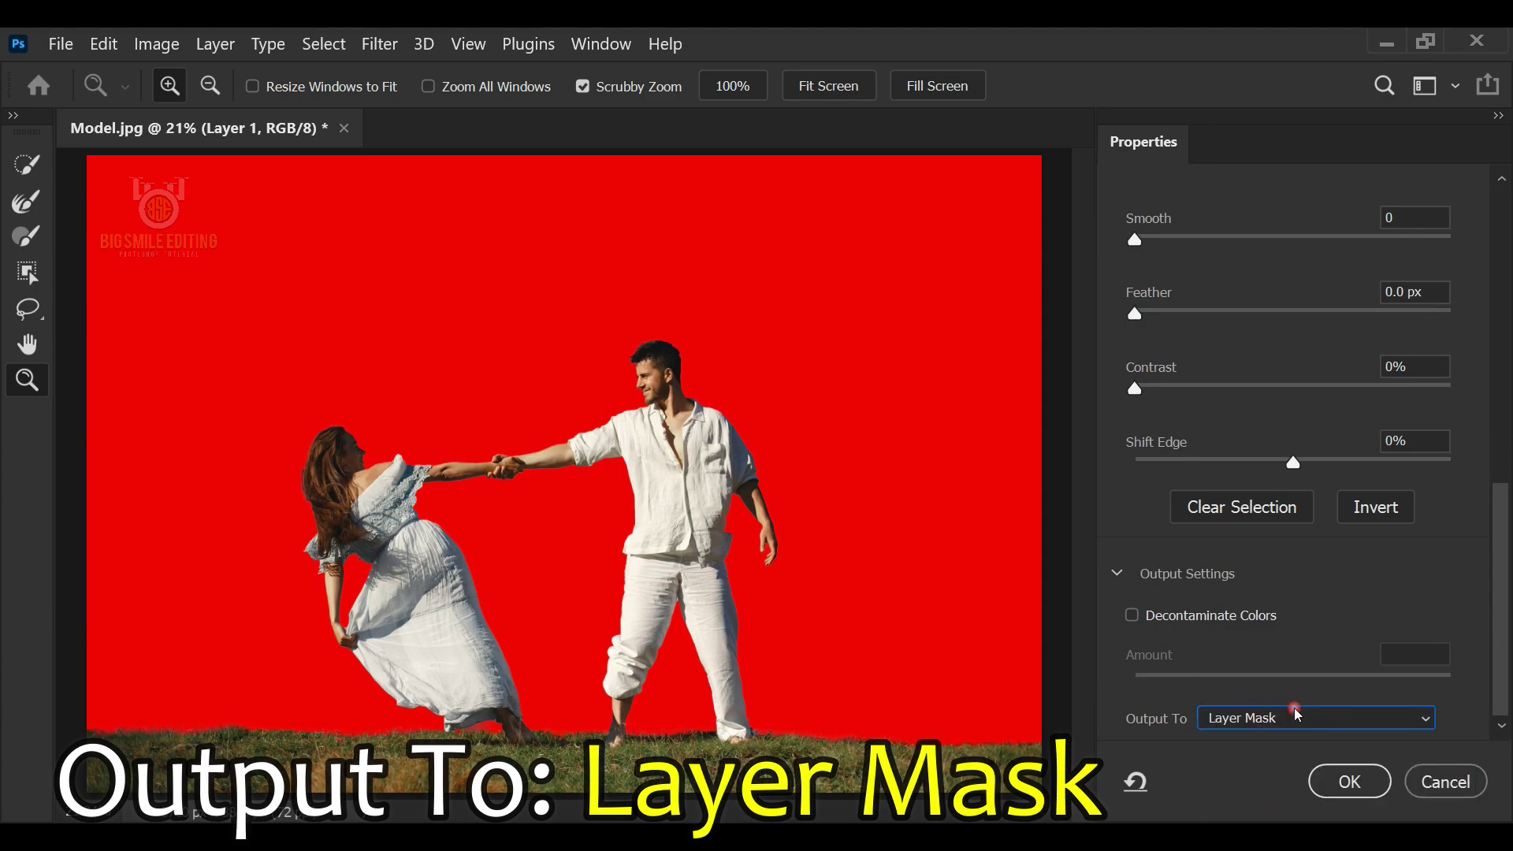
{"action": "left_click", "coordinate": [1332, 782]}
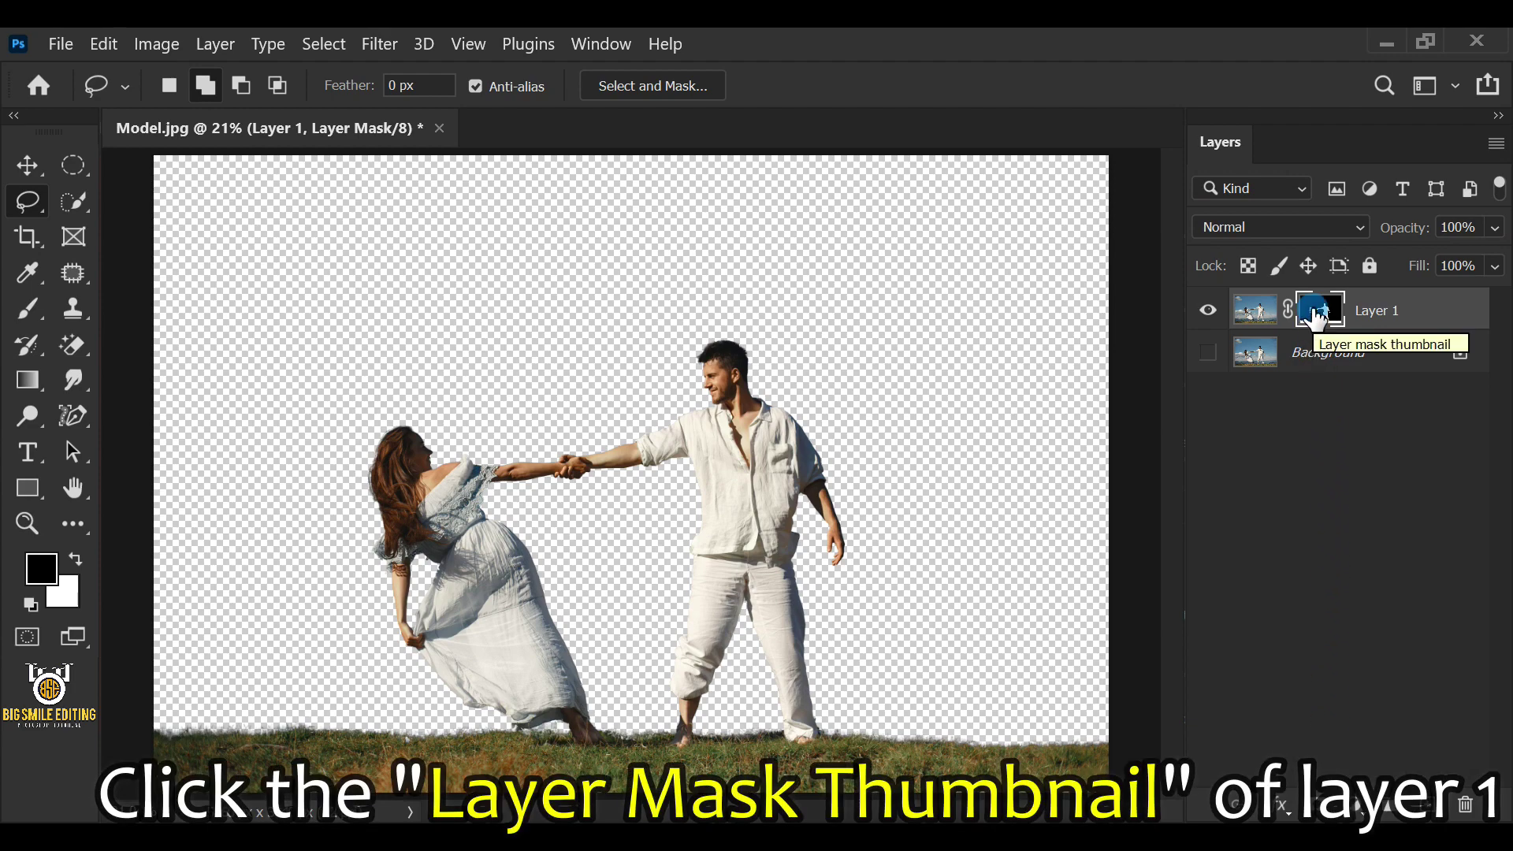
Step: Load the Layer 1 Mask channel as the active selection via Select > Load Selection
{"action": "left_click", "coordinate": [1315, 313]}
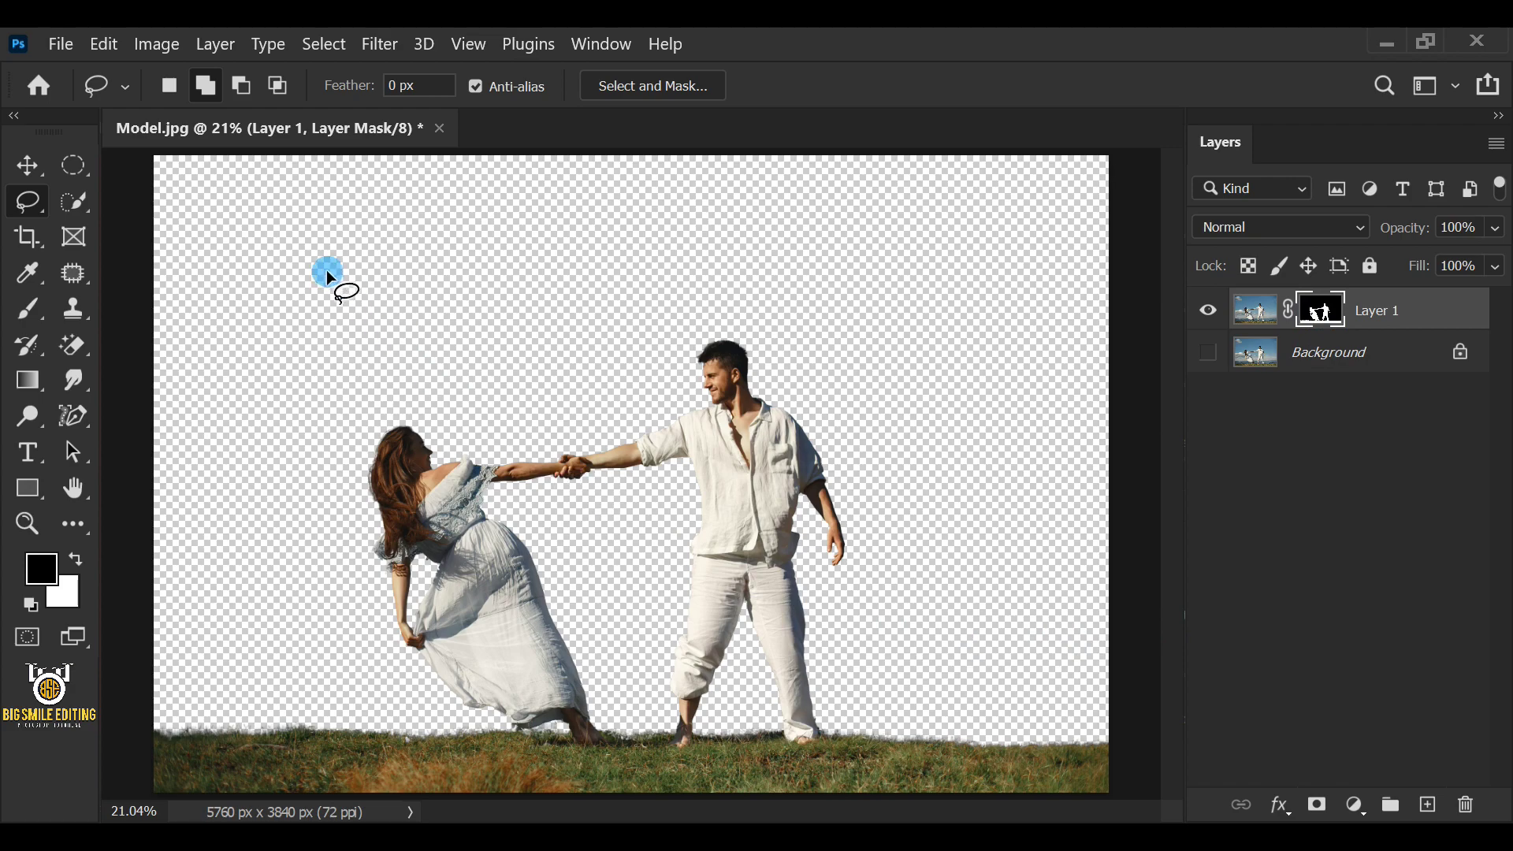
{"action": "left_click", "coordinate": [323, 44]}
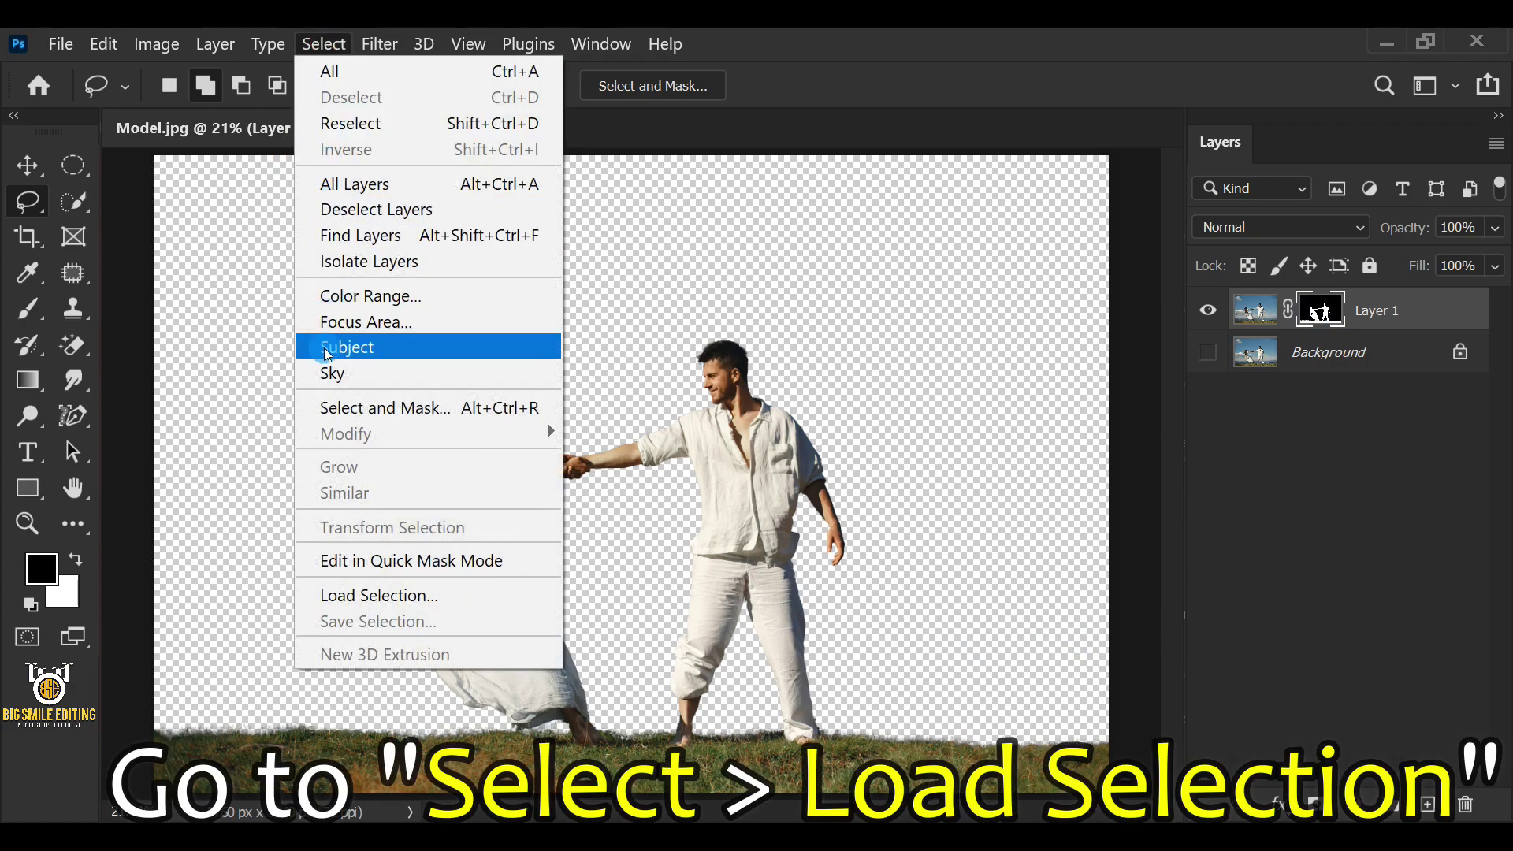
{"action": "left_click", "coordinate": [499, 602]}
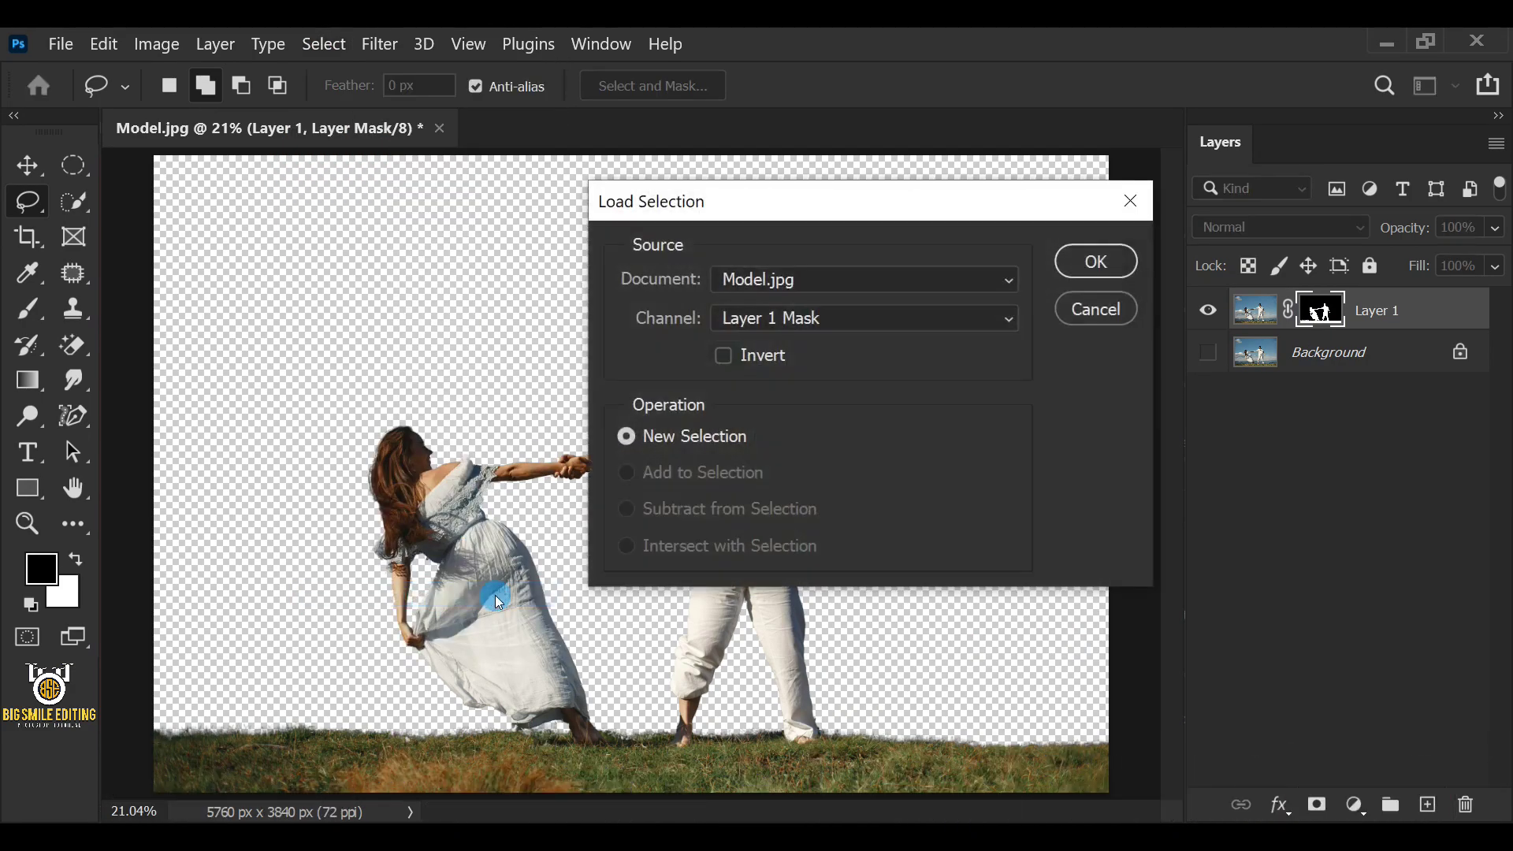
{"action": "left_click", "coordinate": [1090, 263]}
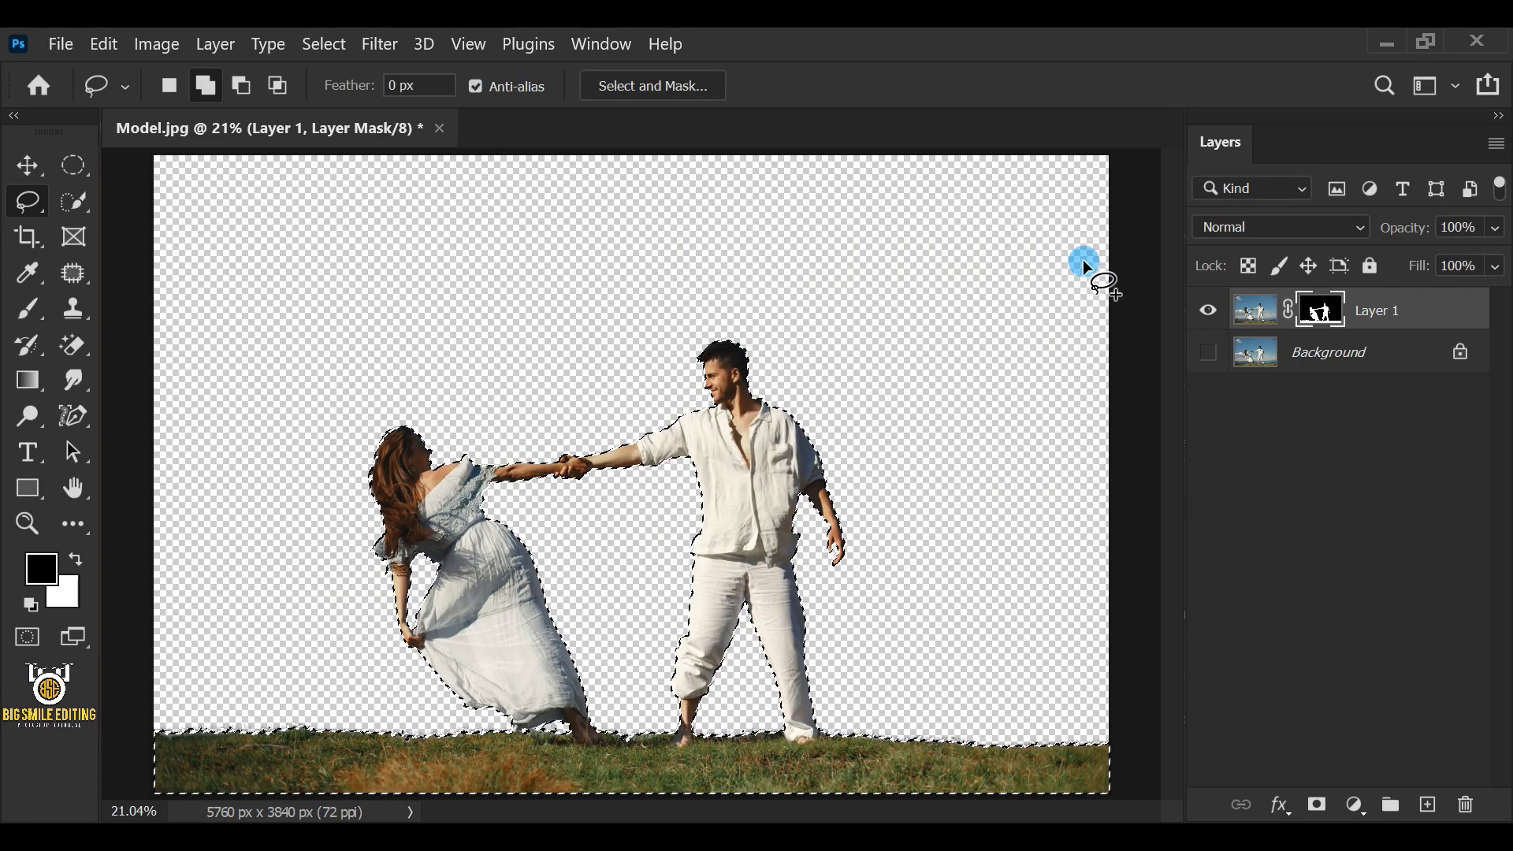
Step: Add a Solid Color fill layer, Color Fill 1, set to black #000000
{"action": "left_click", "coordinate": [1355, 805]}
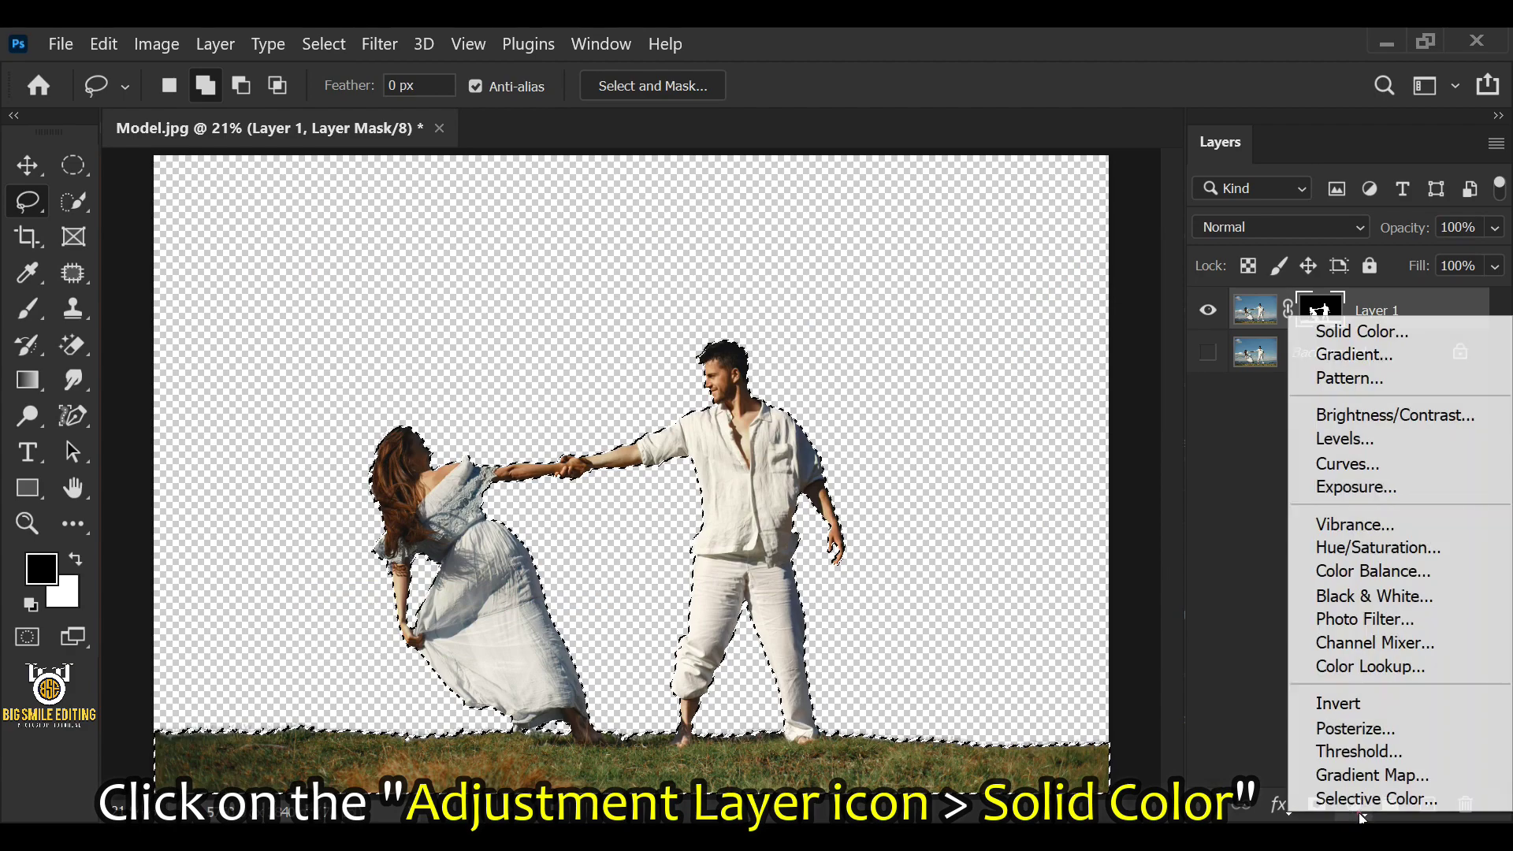
{"action": "left_click", "coordinate": [1453, 331]}
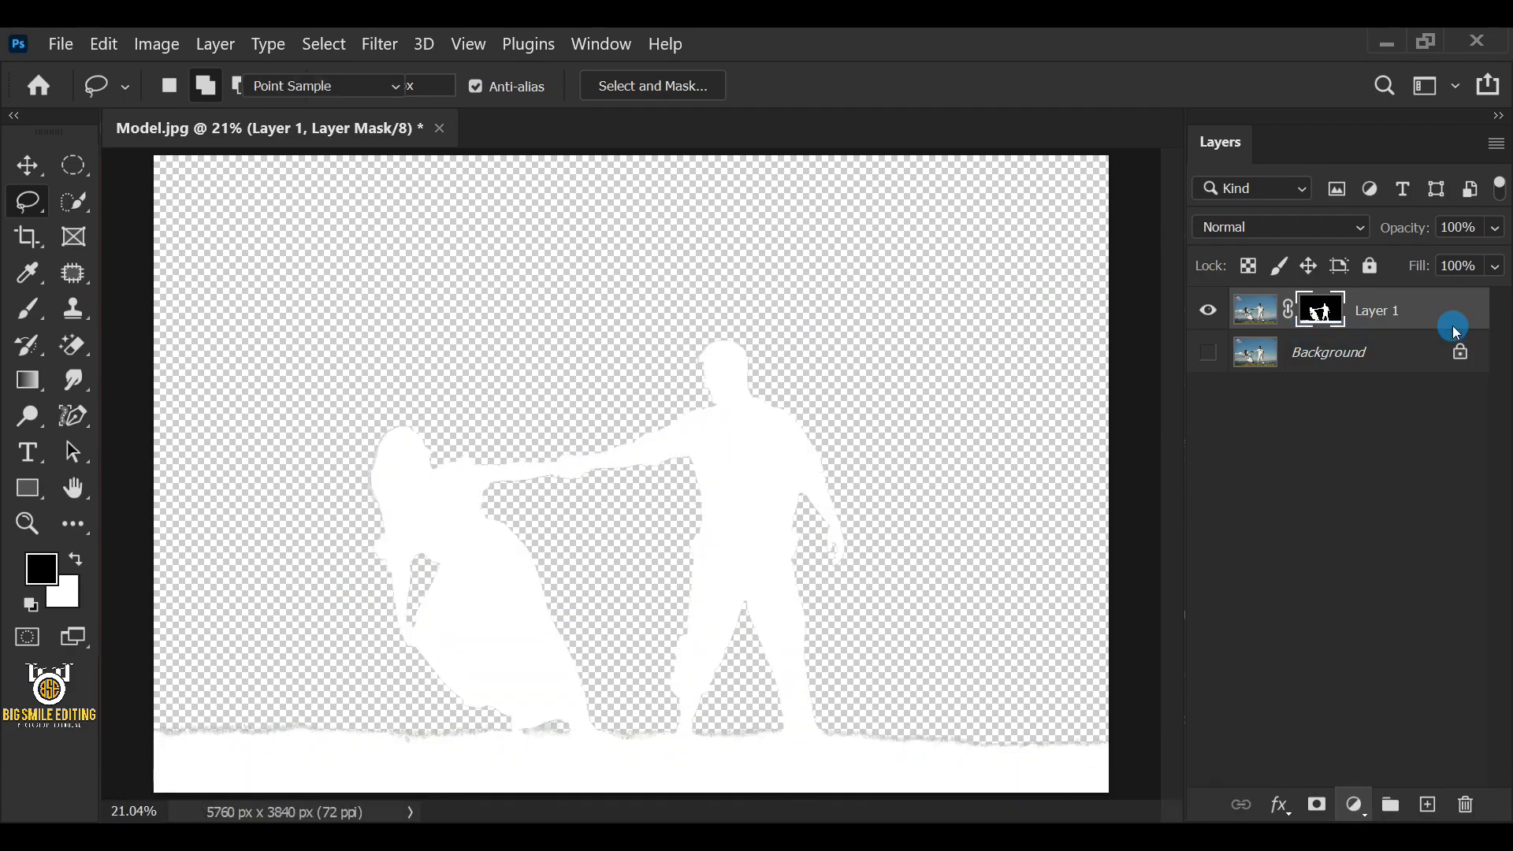
{"action": "mouse_move", "coordinate": [523, 111]}
{"action": "left_mouse_down"}
{"action": "mouse_move", "coordinate": [1253, 101]}
{"action": "mouse_move", "coordinate": [1132, 88]}
{"action": "left_mouse_up"}
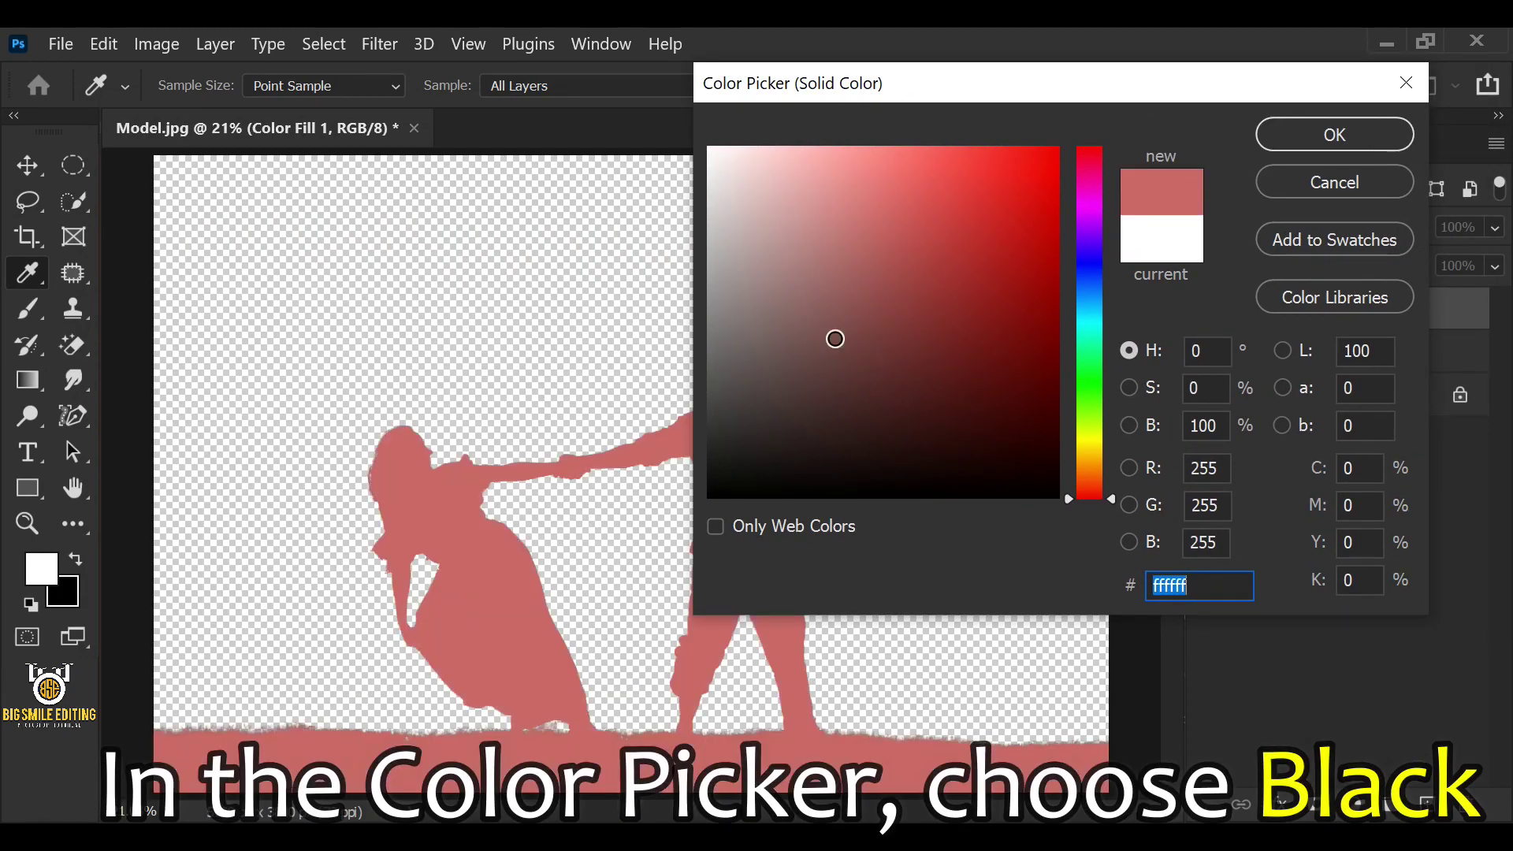
{"action": "left_click_drag", "start_coordinate": [835, 338], "coordinate": [639, 594]}
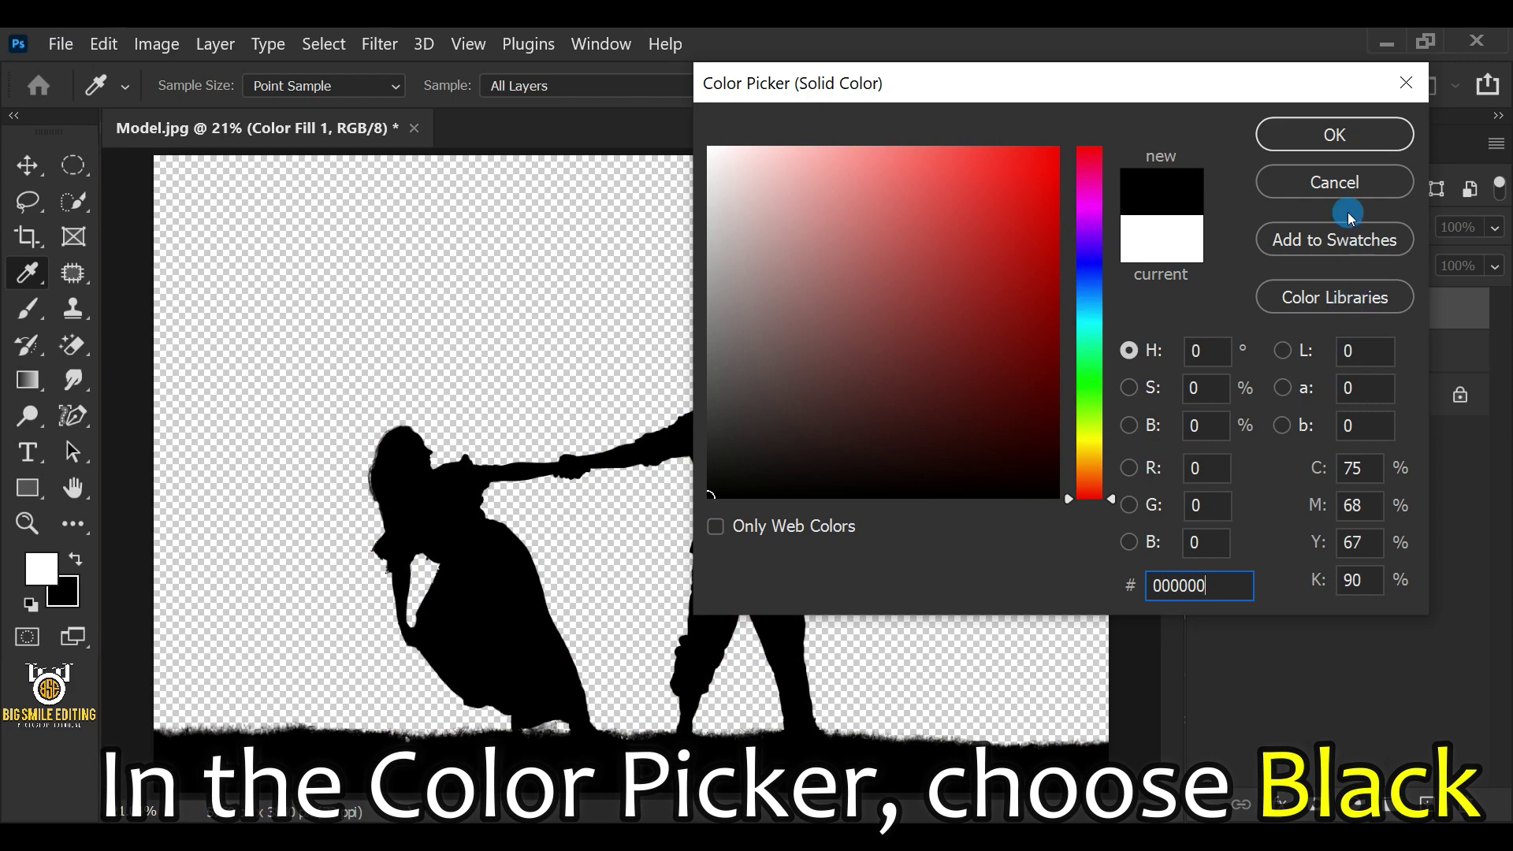
{"action": "left_click", "coordinate": [1348, 146]}
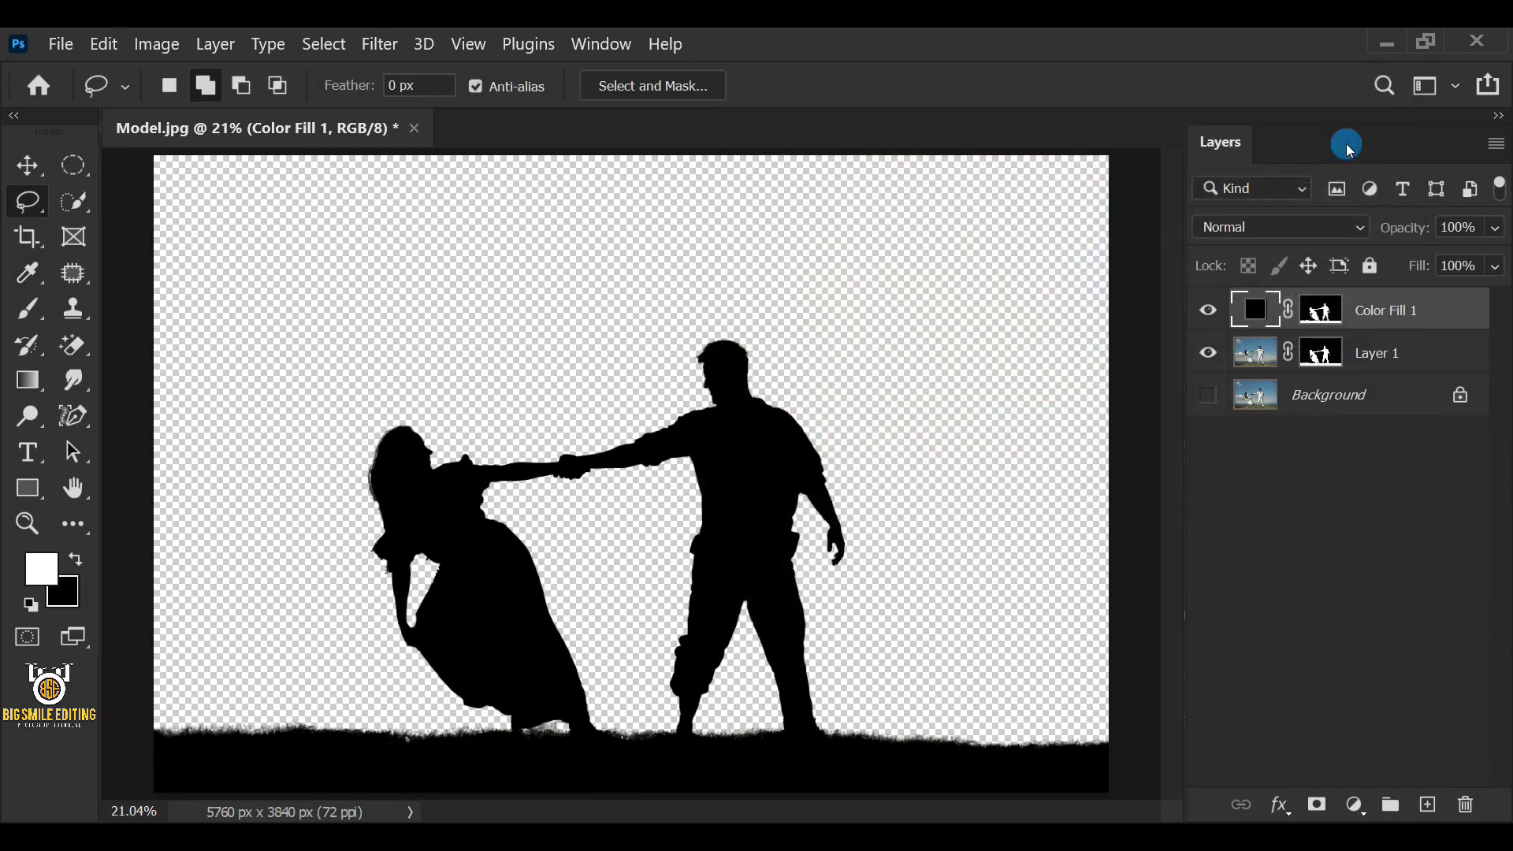
Step: Place the Mountain image above Layer 1, stretched to cover the whole canvas
{"action": "left_click", "coordinate": [1389, 357]}
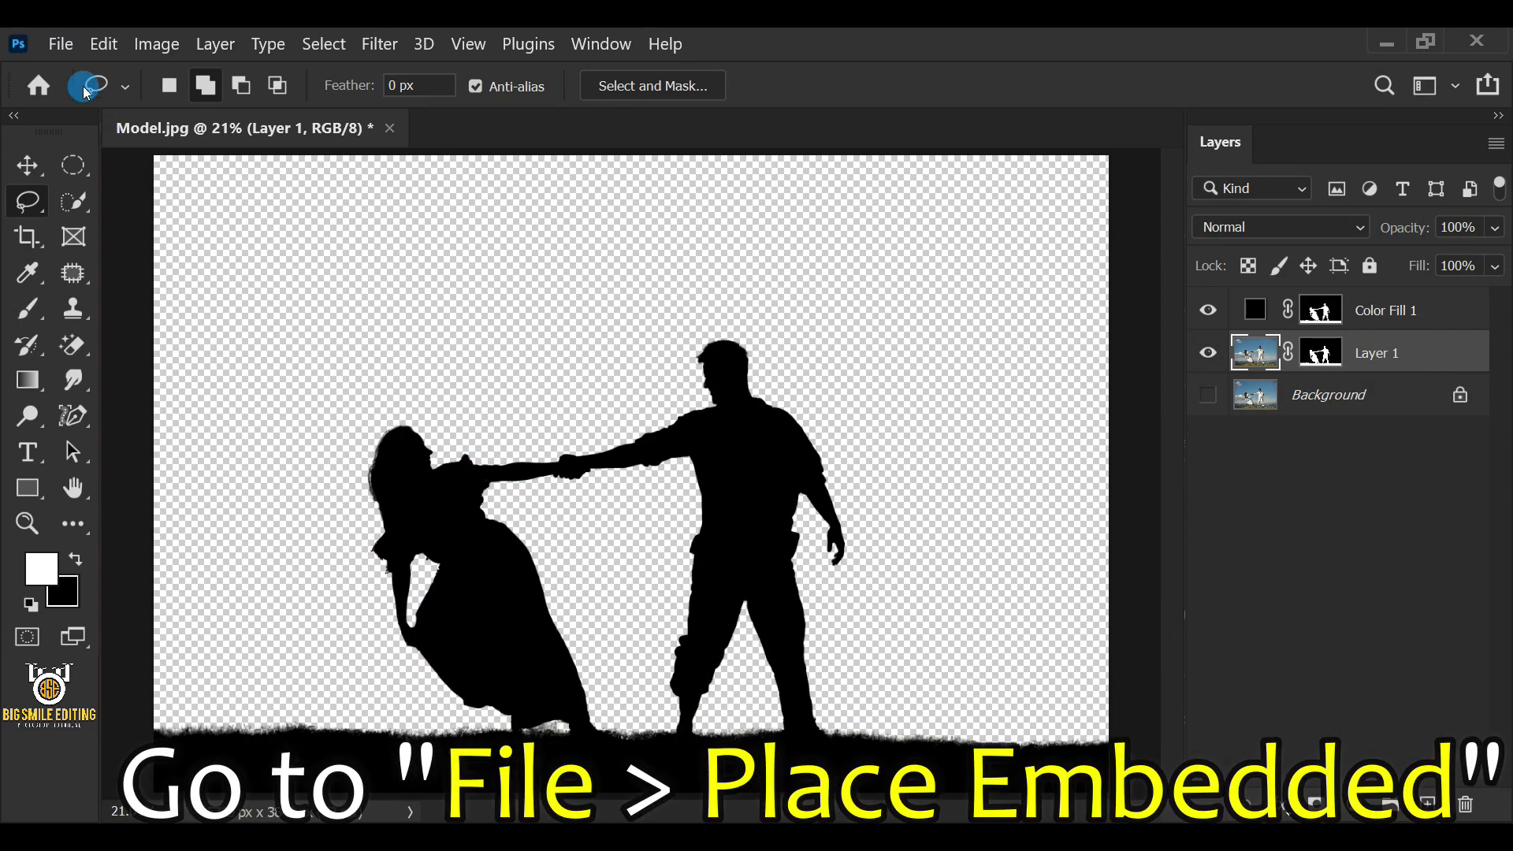
{"action": "left_click", "coordinate": [61, 44]}
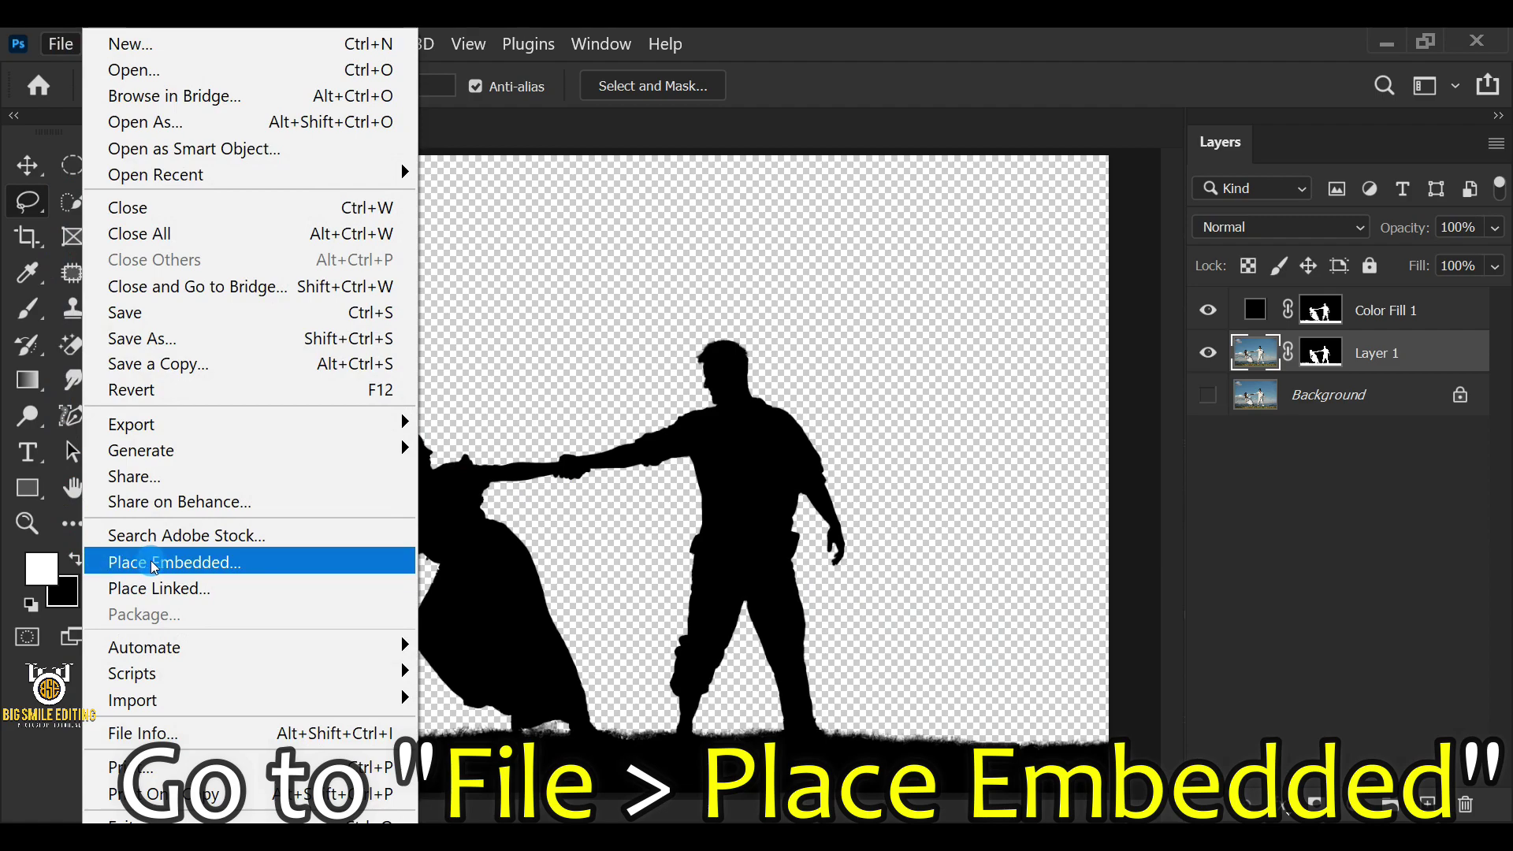
{"action": "left_click", "coordinate": [312, 564]}
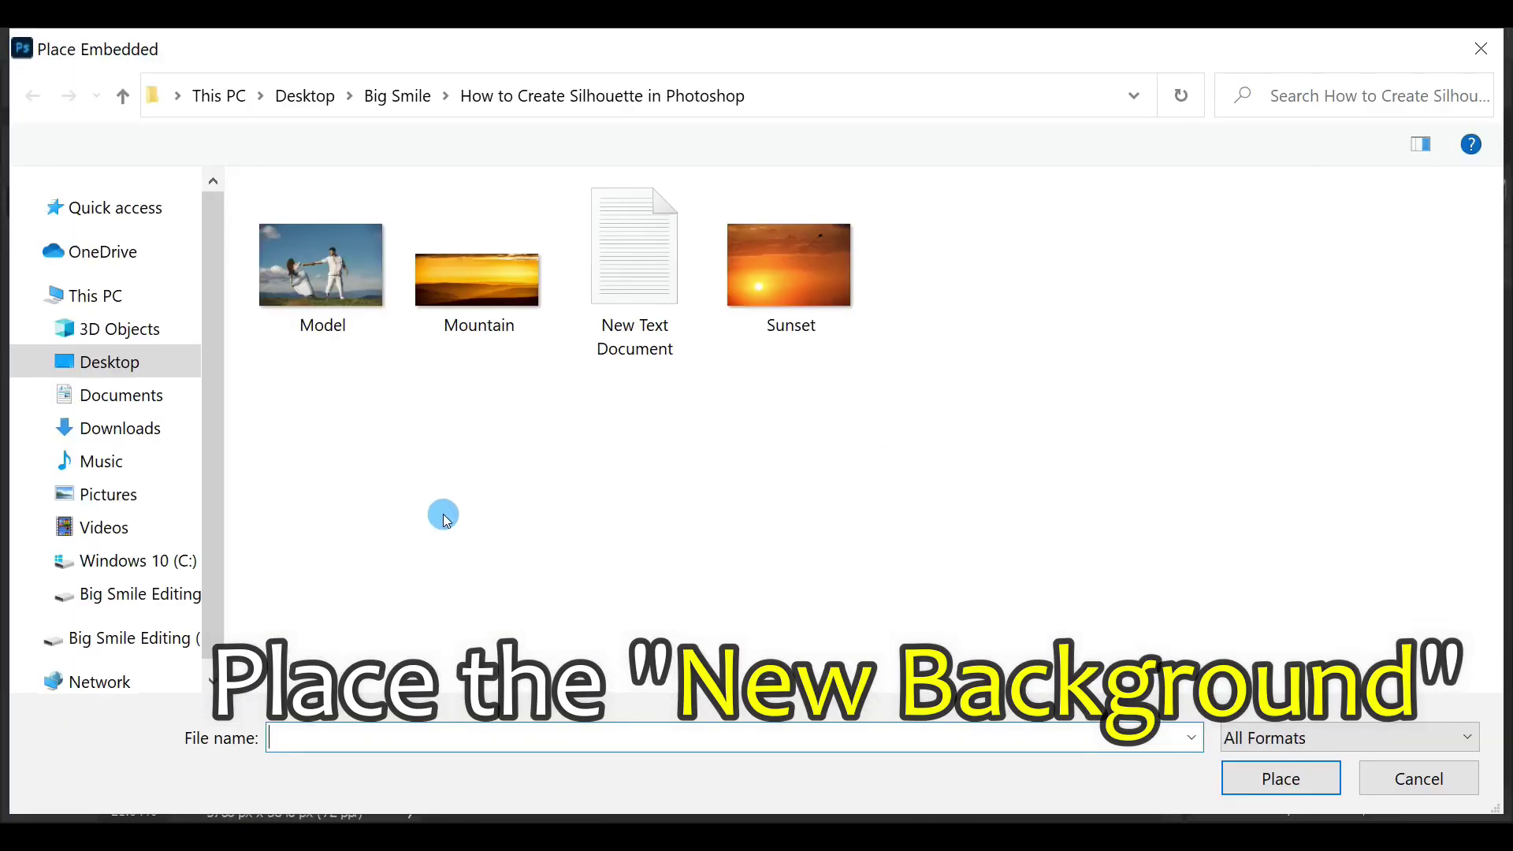
{"action": "double_click", "coordinate": [489, 321]}
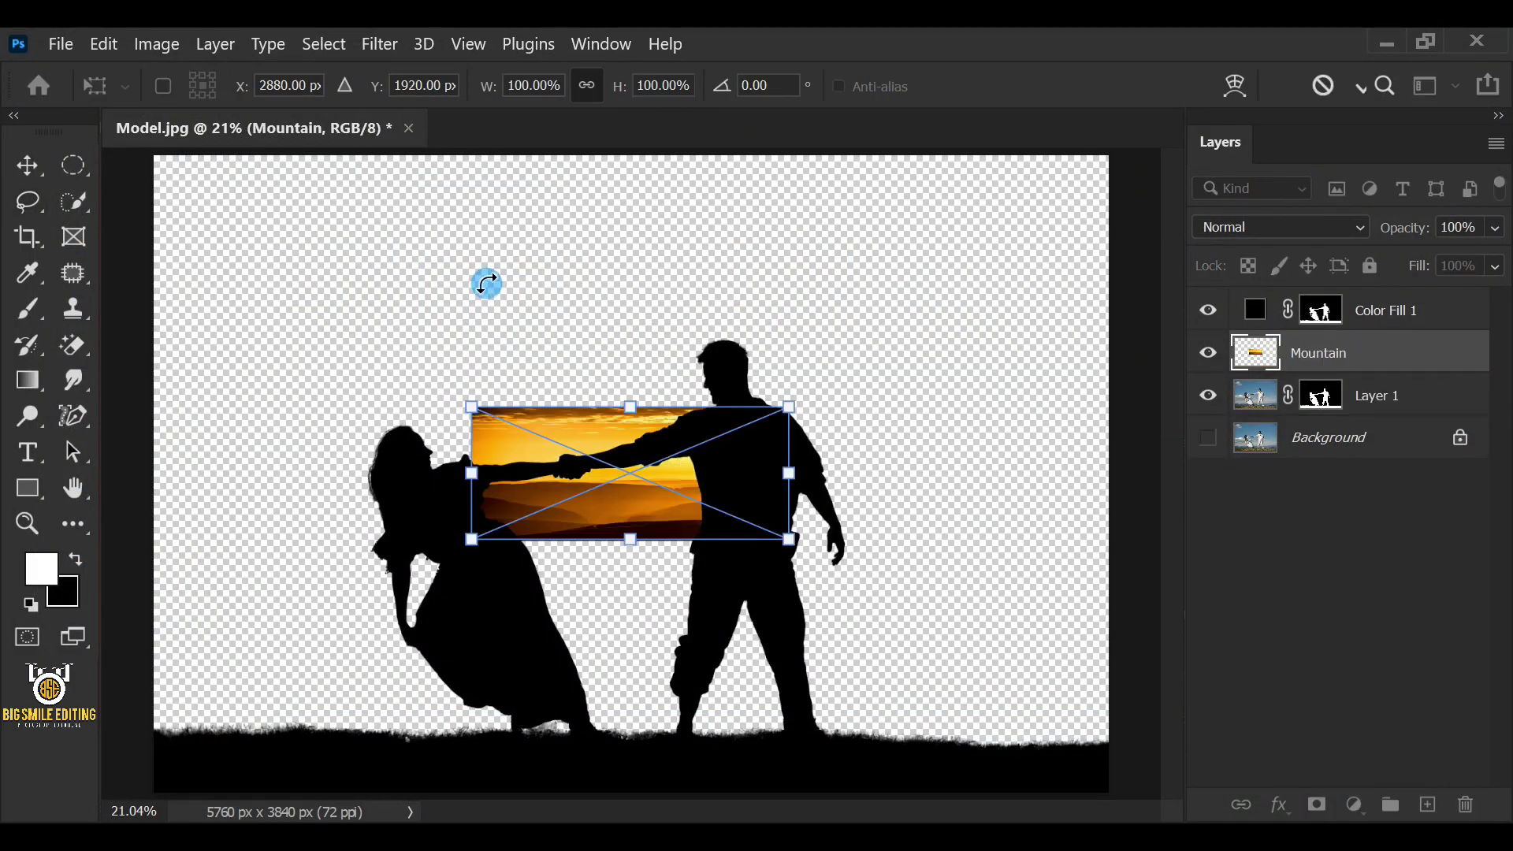
{"action": "left_click_drag", "start_coordinate": [617, 408], "coordinate": [629, 155]}
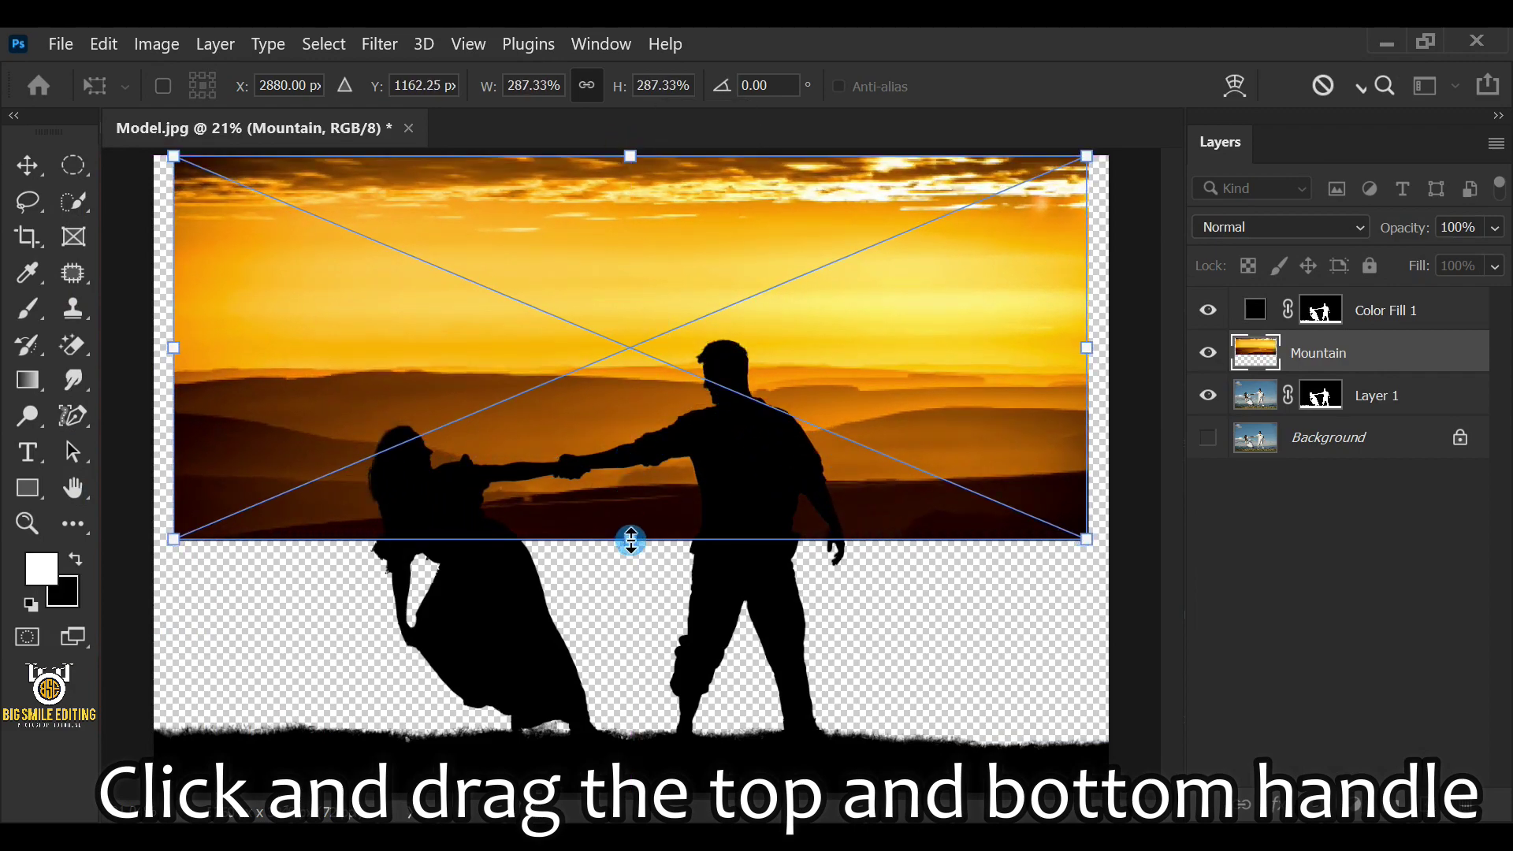
{"action": "left_click_drag", "start_coordinate": [630, 539], "coordinate": [640, 770]}
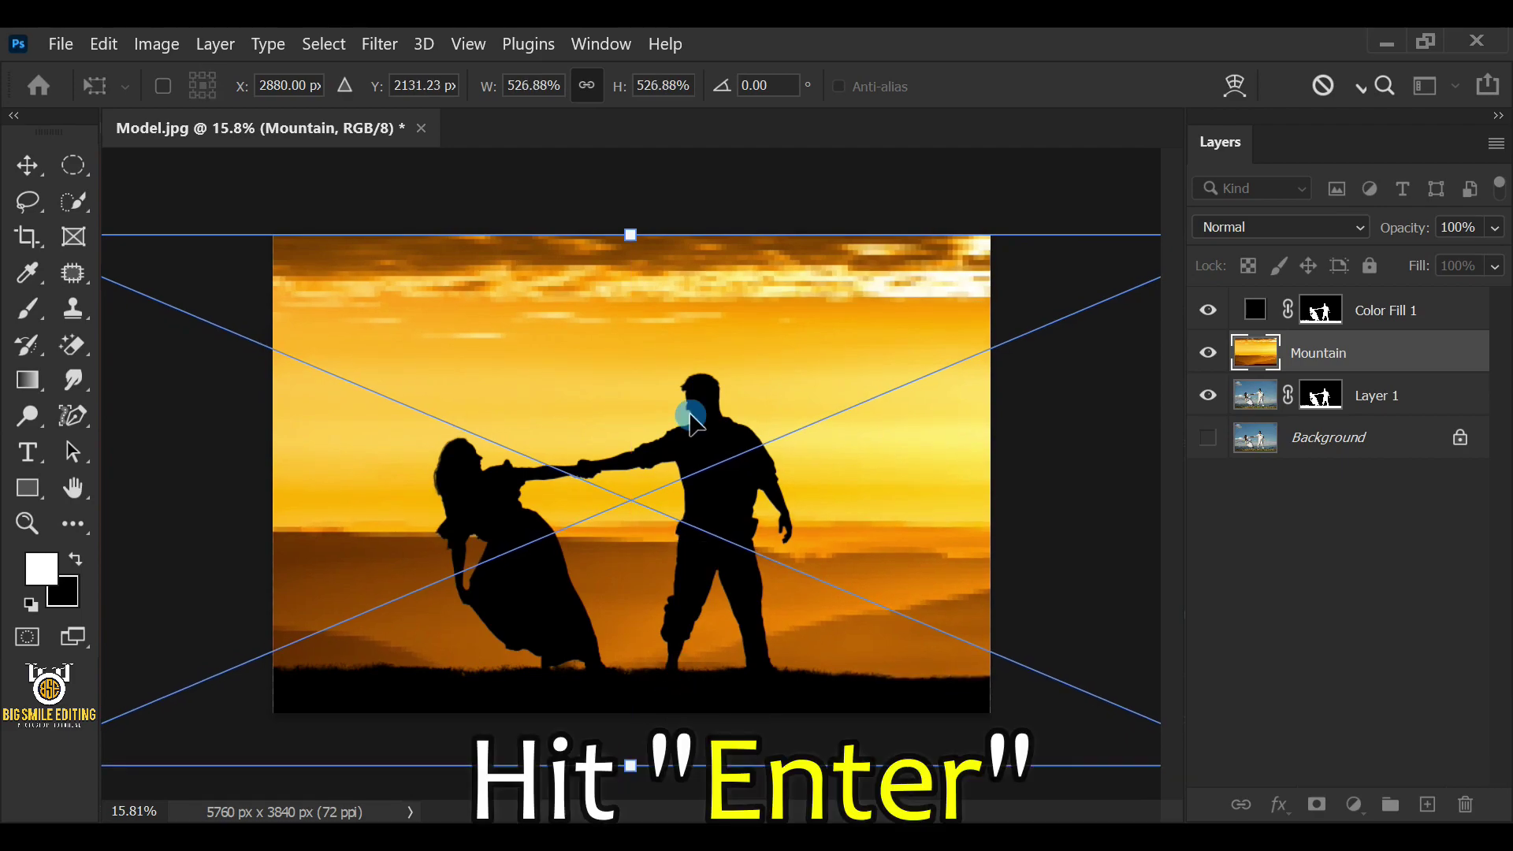
{"action": "key", "text": "Return"}
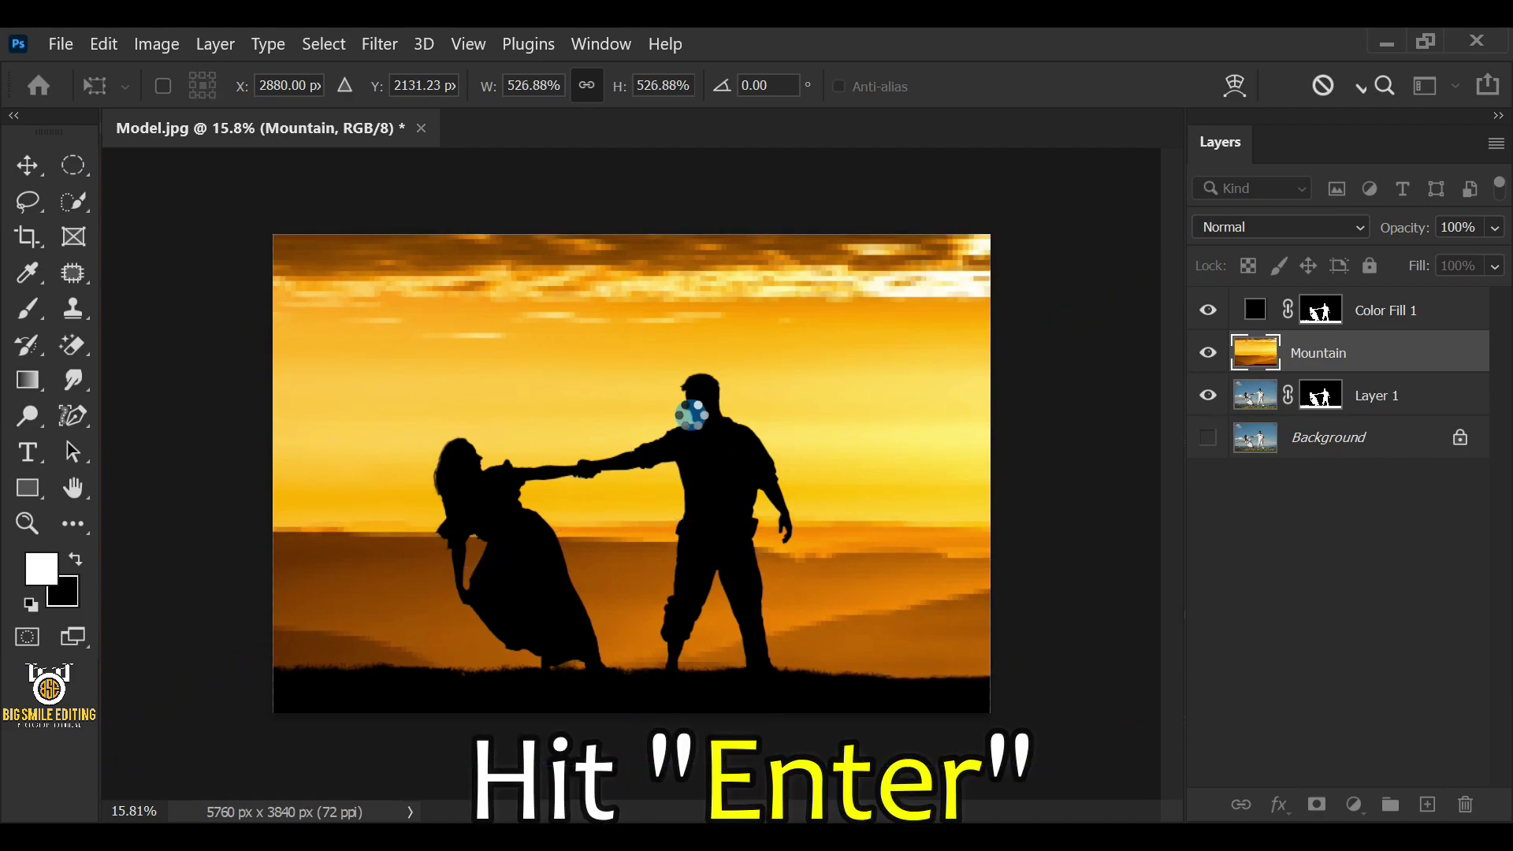
Step: Switch to the Lasso tool and zoom in until the canvas fills the view
{"action": "key", "text": "l"}
{"action": "key", "text": "ctrl+plus"}
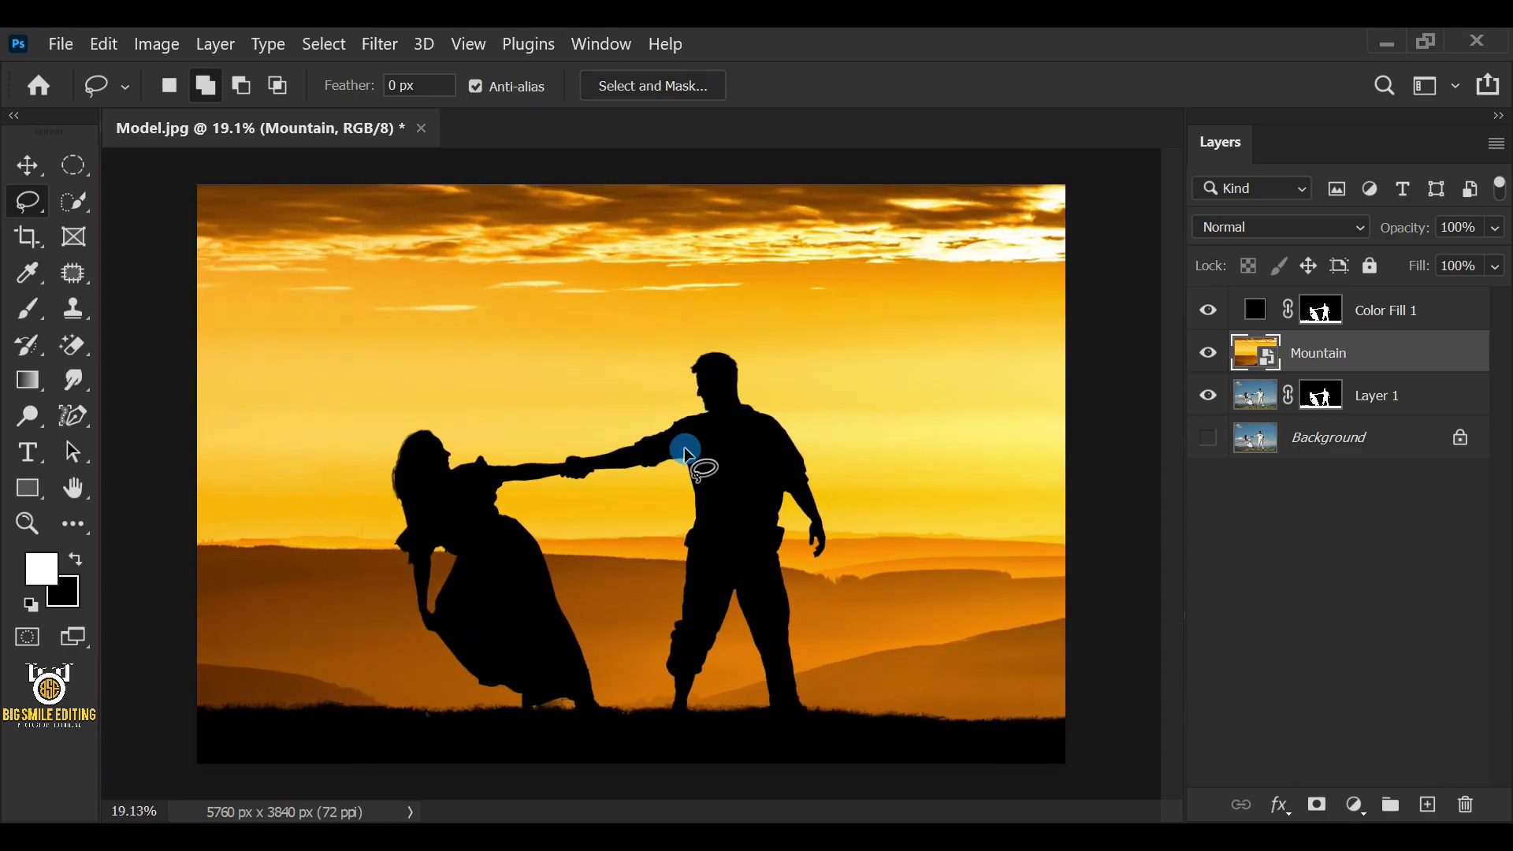
{"action": "key", "text": "ctrl+plus"}
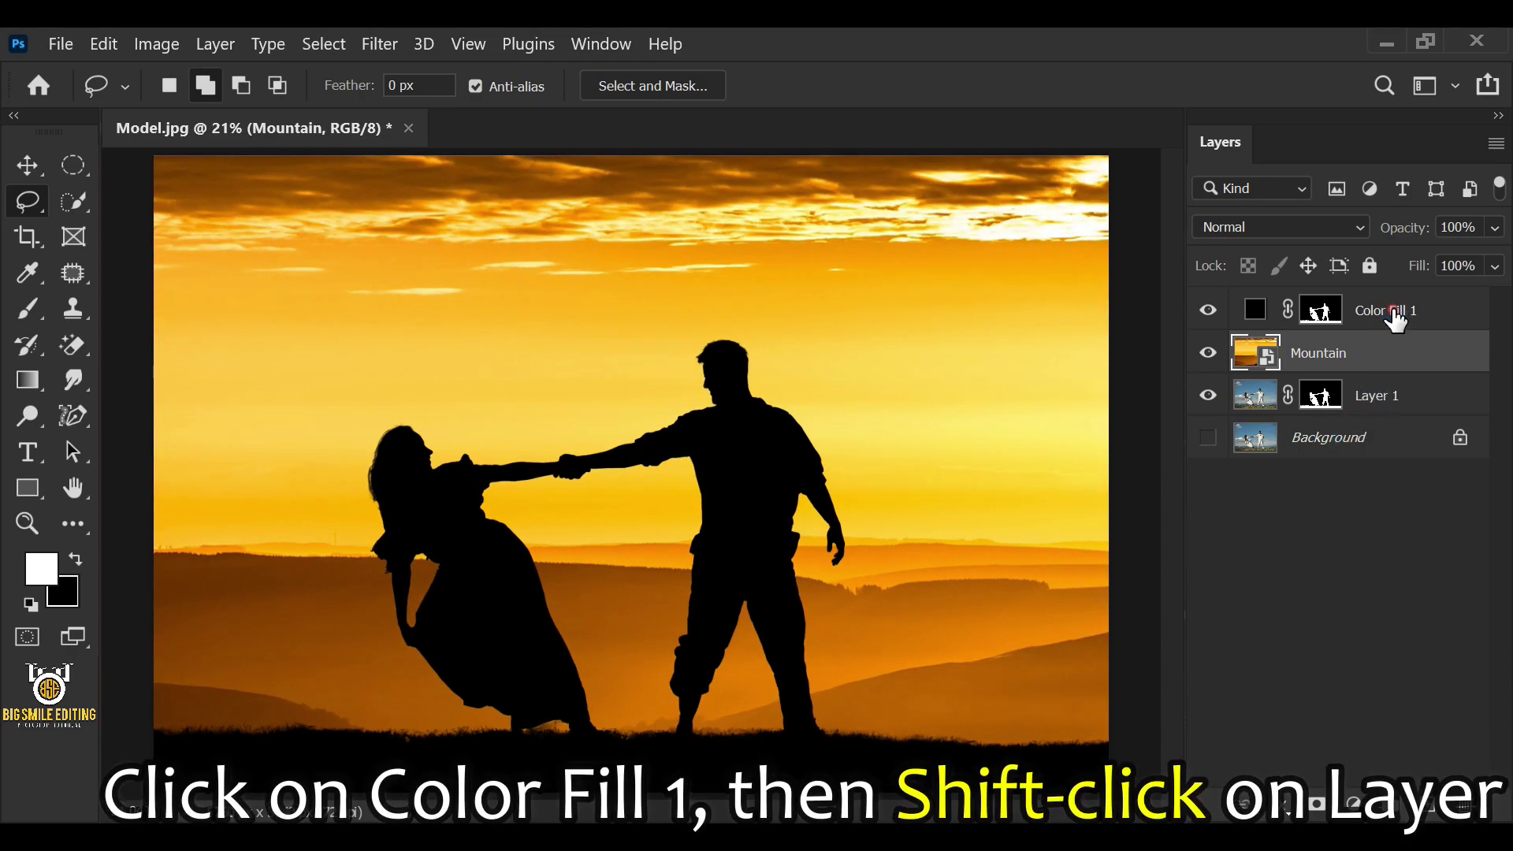
Step: Group Color Fill 1, Mountain and Layer 1 into Group 1
{"action": "left_click", "coordinate": [1395, 320]}
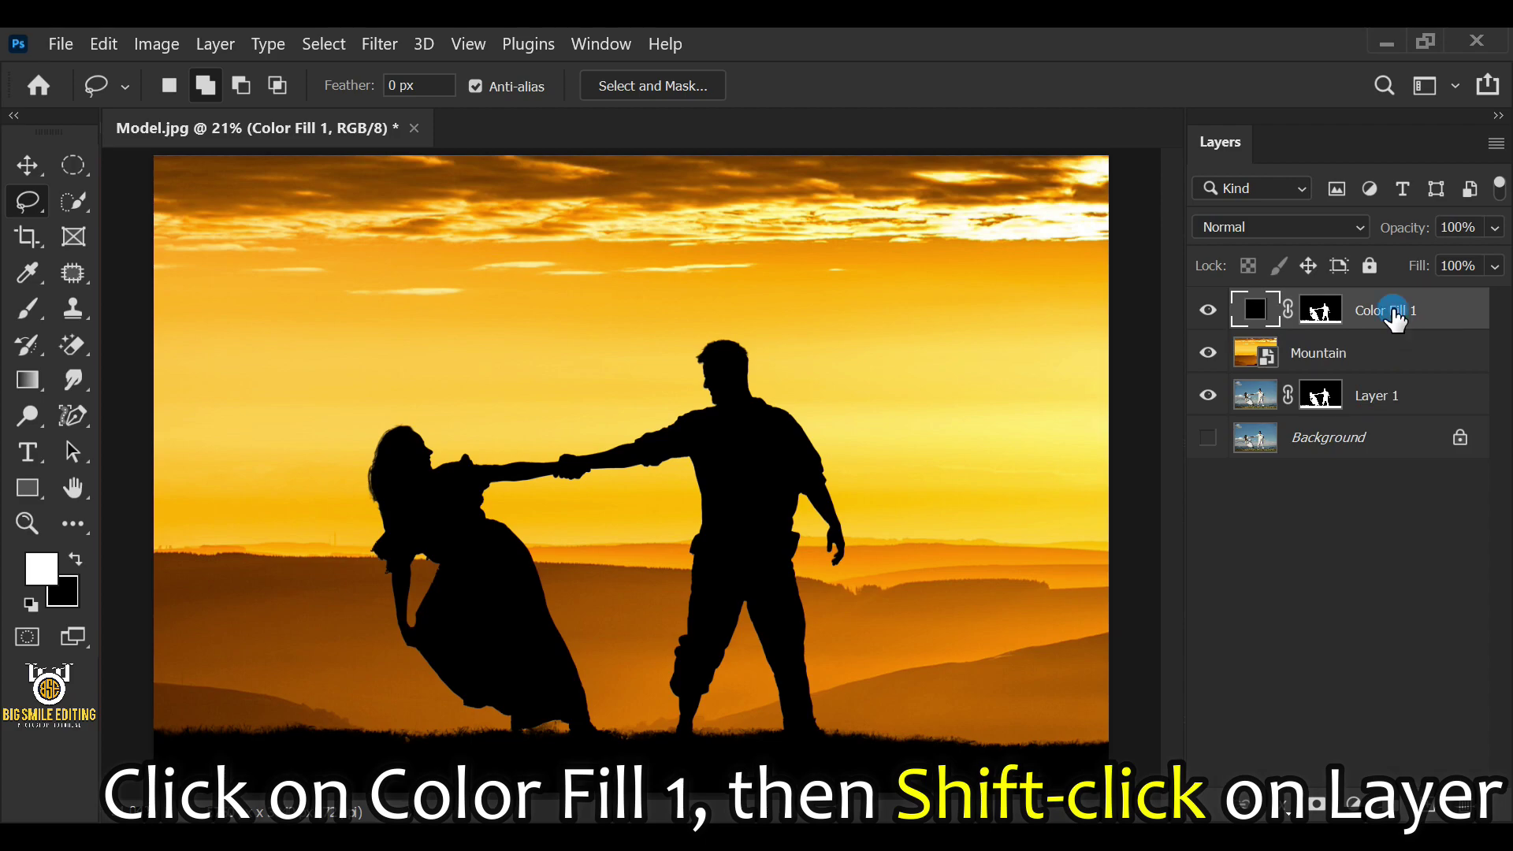
{"action": "left_click", "coordinate": [1427, 402], "text": "shift"}
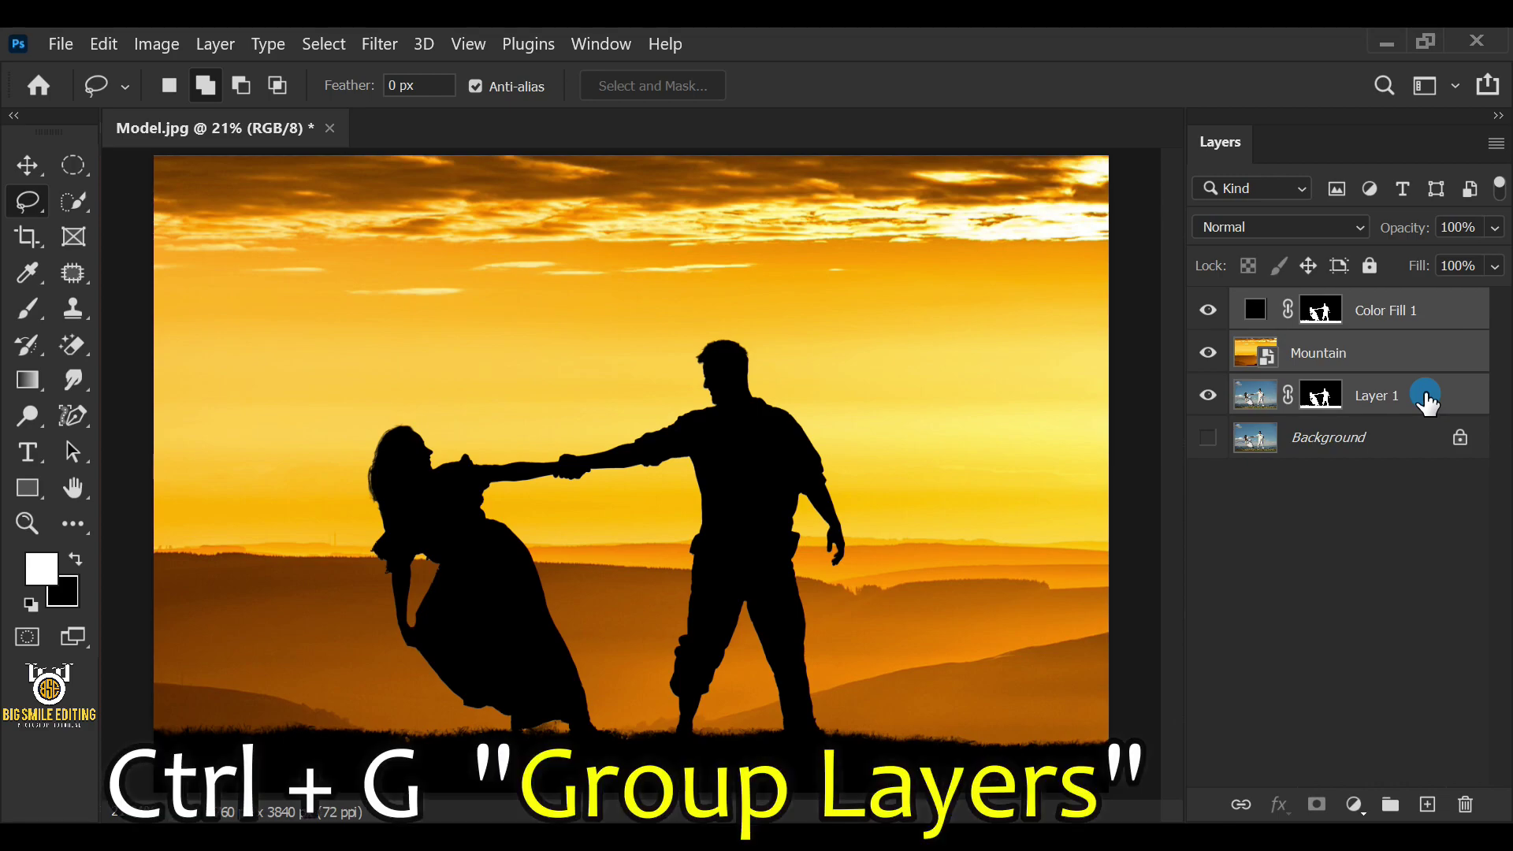
{"action": "key", "text": "ctrl+g"}
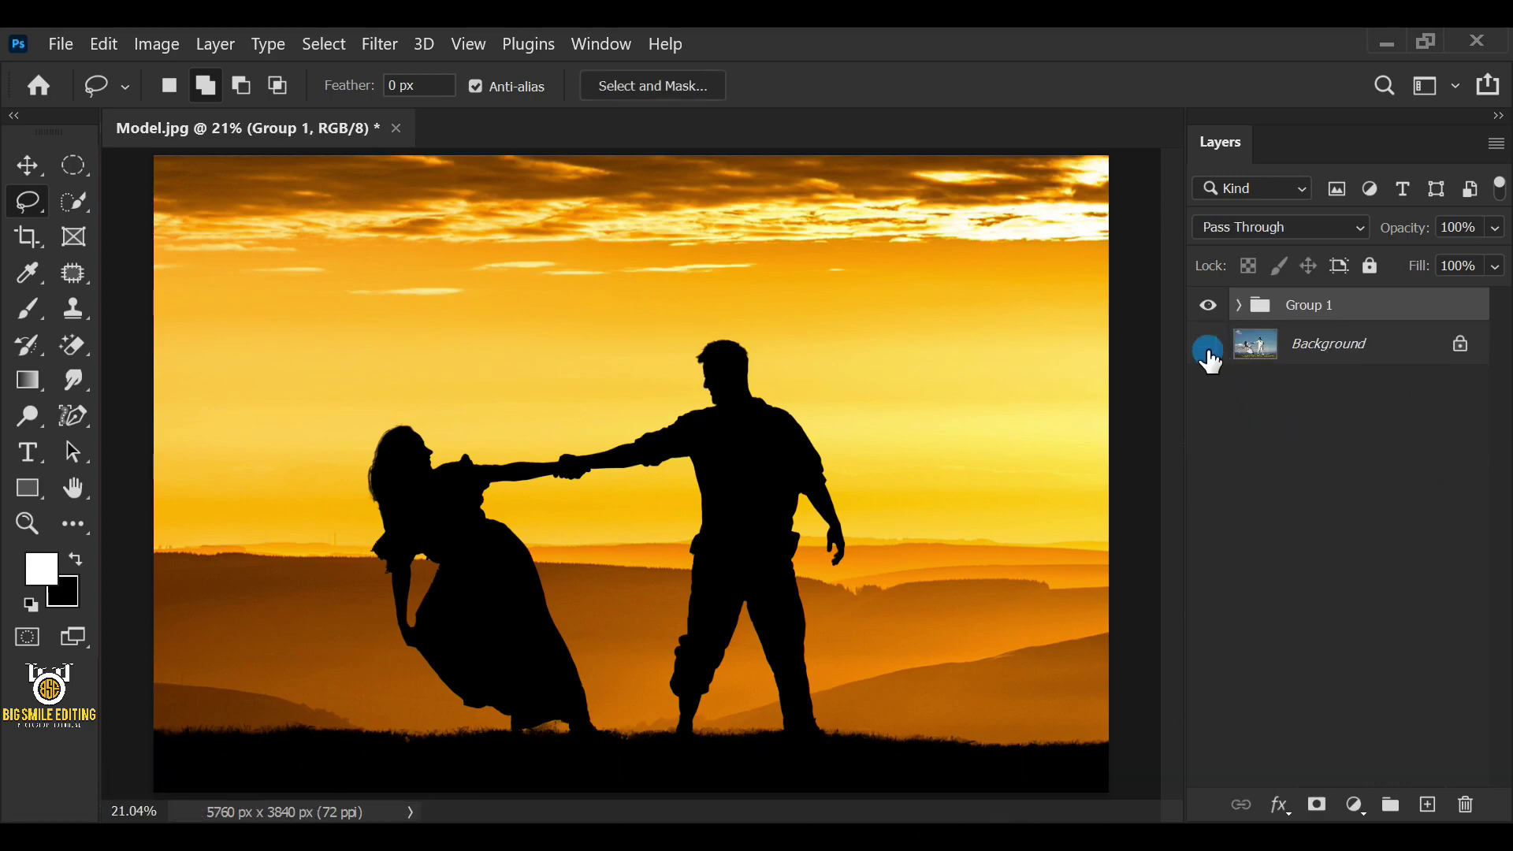
Step: Show the Background layer and toggle Group 1's visibility to compare with the original photo
{"action": "left_click", "coordinate": [1207, 309]}
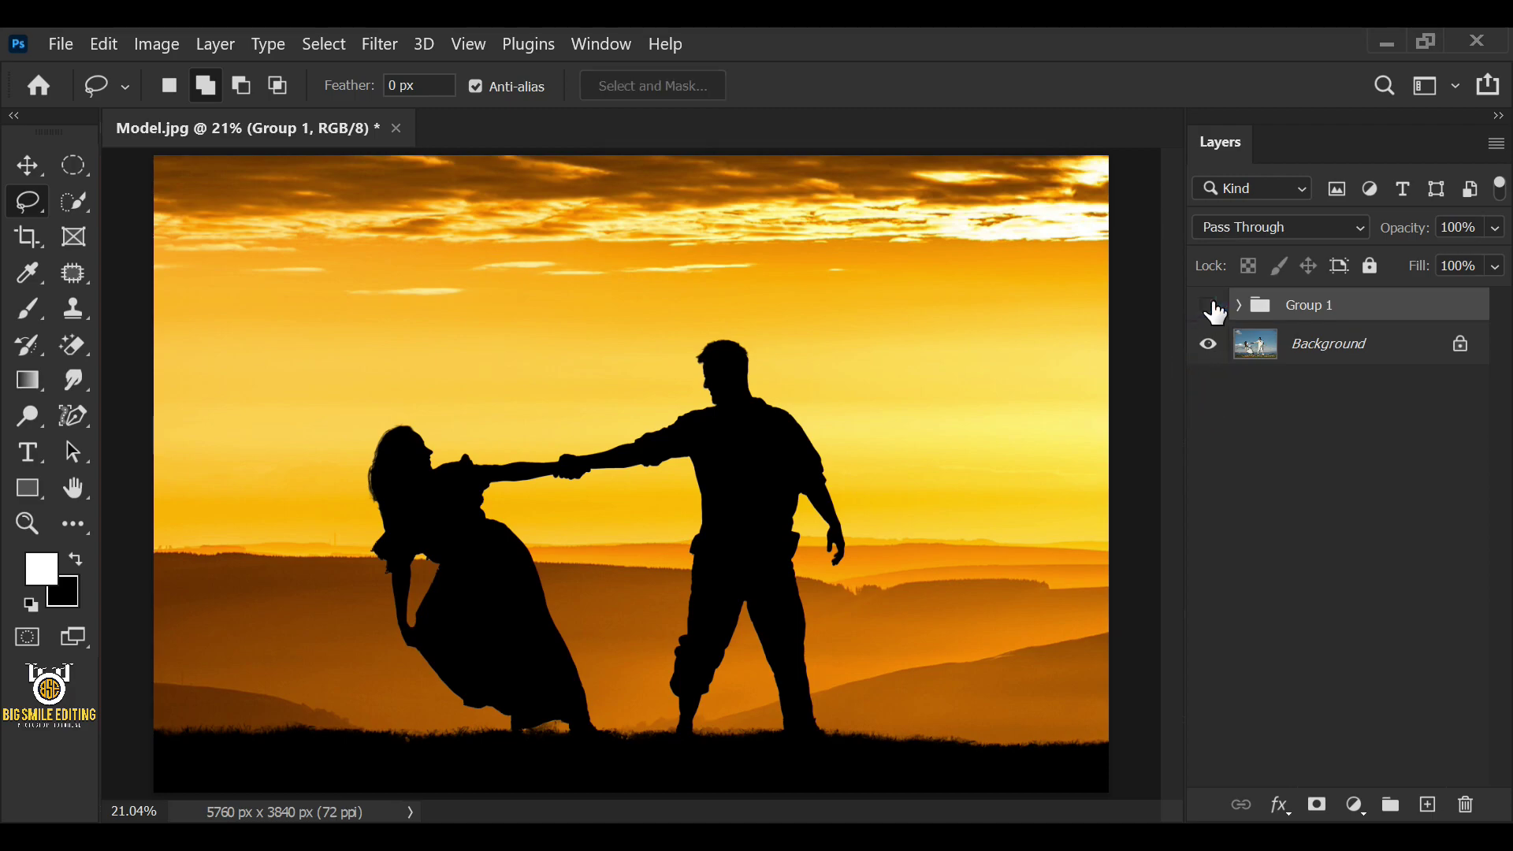
{"action": "left_click", "coordinate": [1211, 306]}
{"action": "left_click", "coordinate": [1210, 306]}
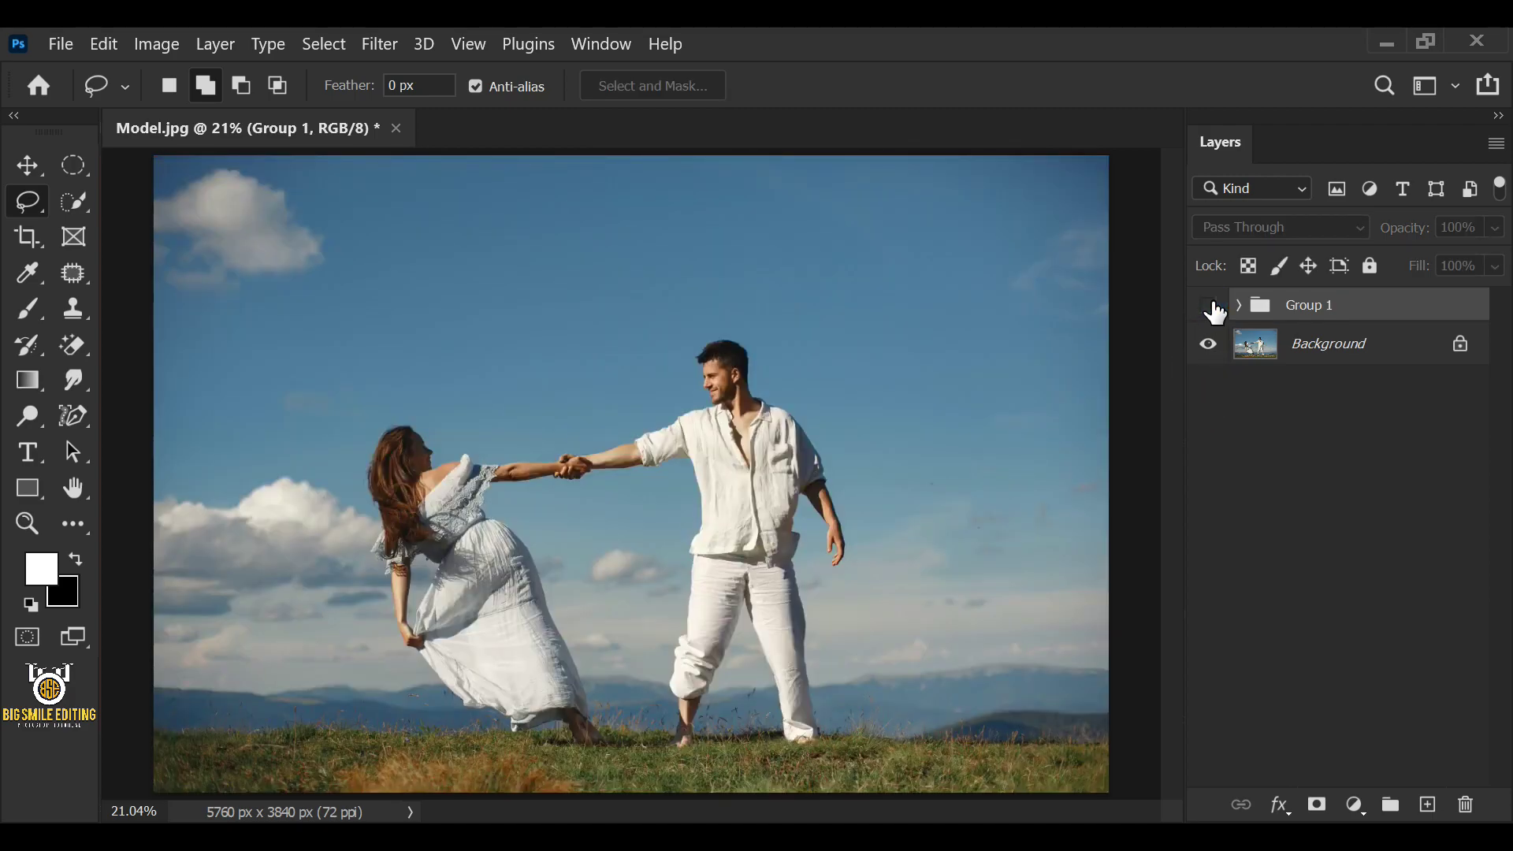
{"action": "left_click", "coordinate": [1209, 307]}
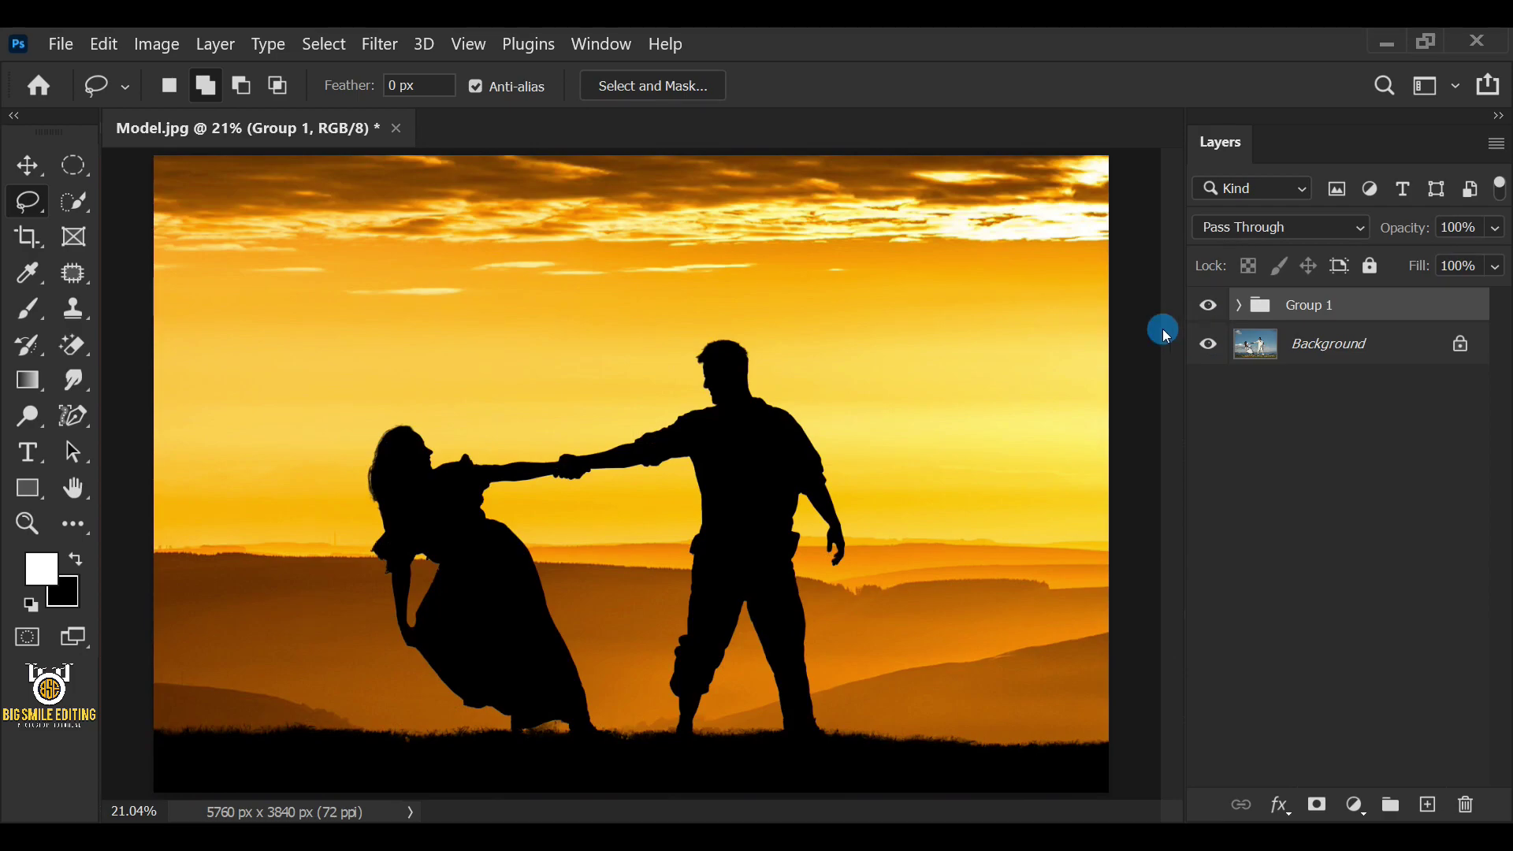